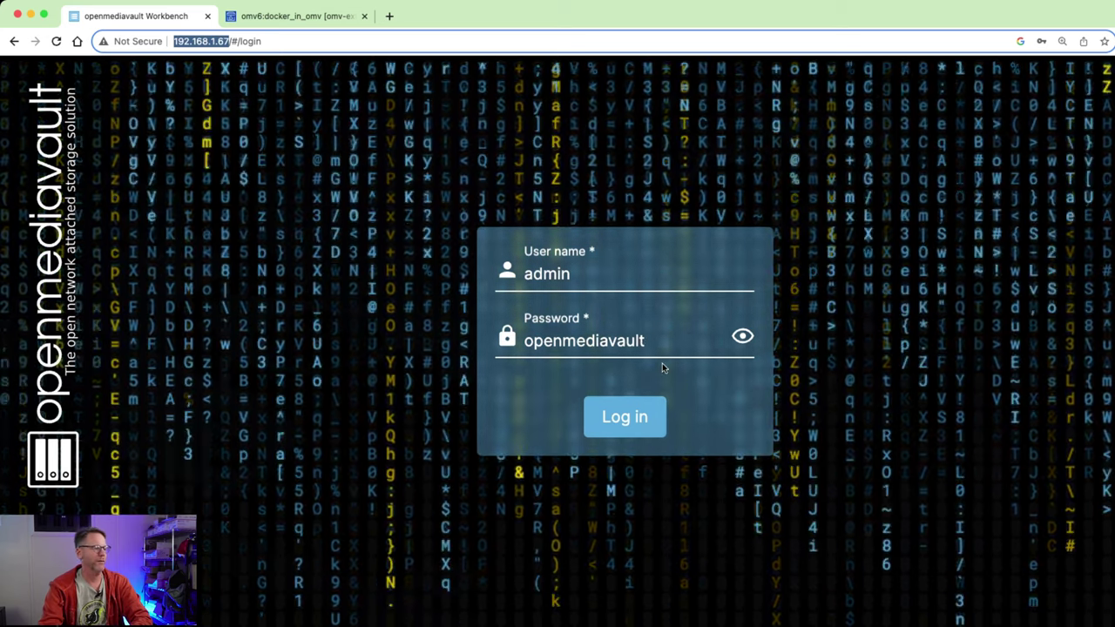
Step: Log in as admin and open the dashboard widget settings
{"action": "left_click", "coordinate": [630, 426]}
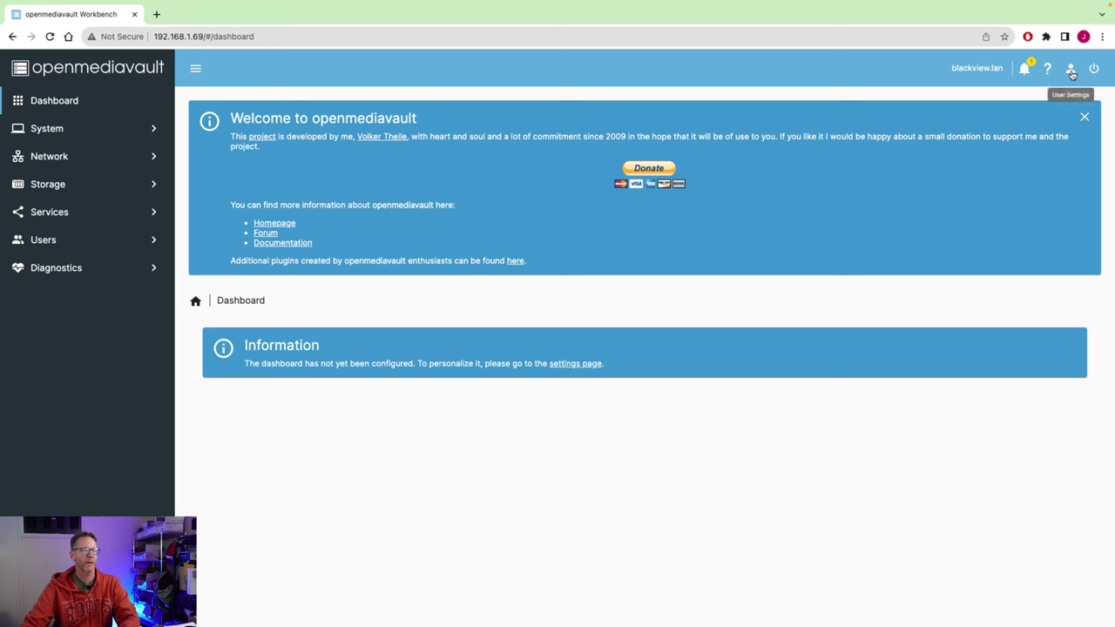
{"action": "left_click", "coordinate": [1070, 70]}
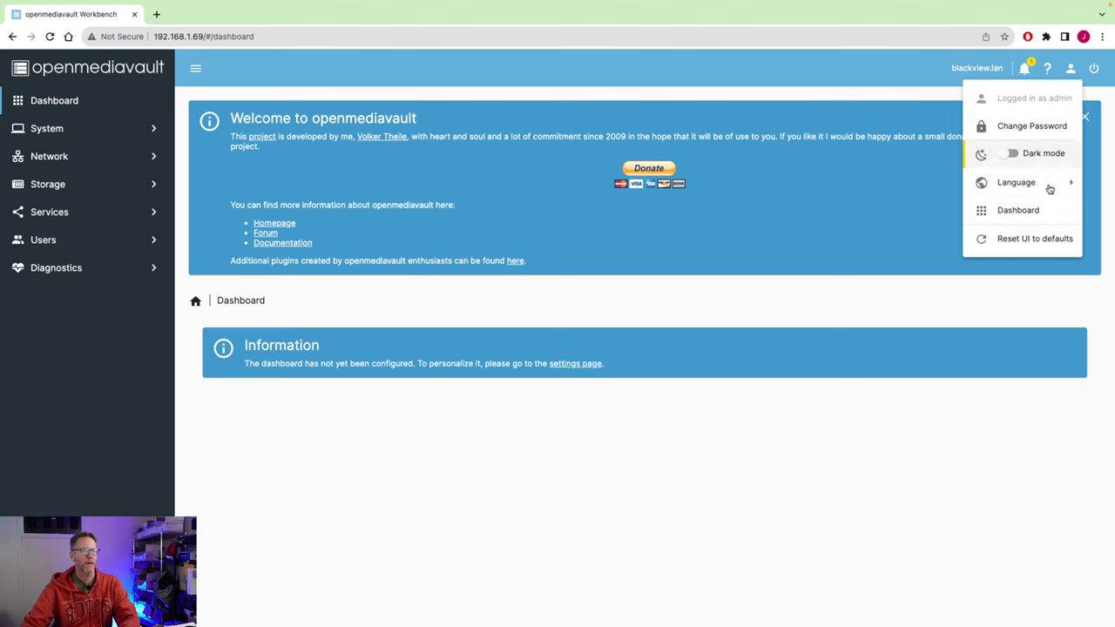
{"action": "left_click", "coordinate": [1038, 212]}
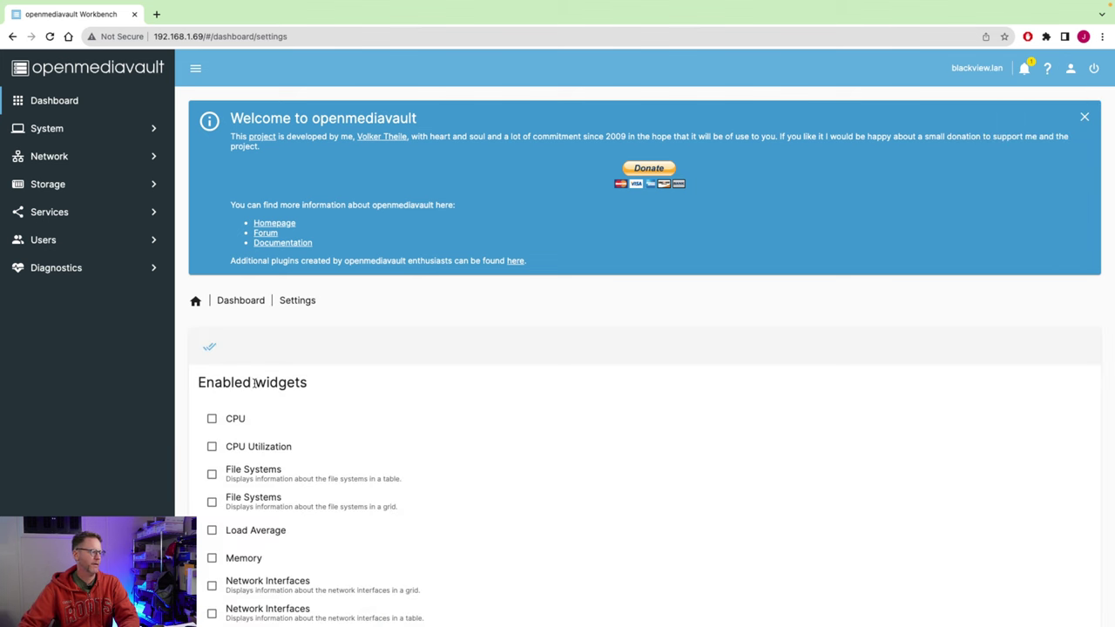
Step: Dismiss the welcome banner and enable the CPU Utilization, File Systems grid, Load Average, Memory, Network Interfaces table and S.M.A.R.T. widgets
{"action": "scroll", "coordinate": [257, 382], "scroll_direction": "down", "scroll_amount": 2}
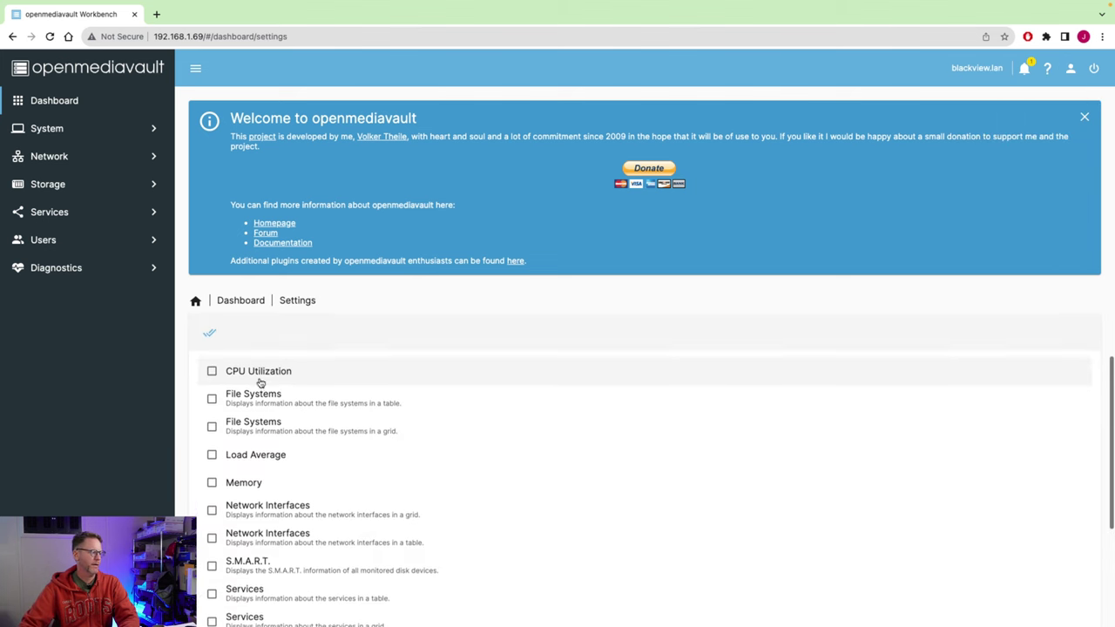
{"action": "left_click", "coordinate": [1085, 116]}
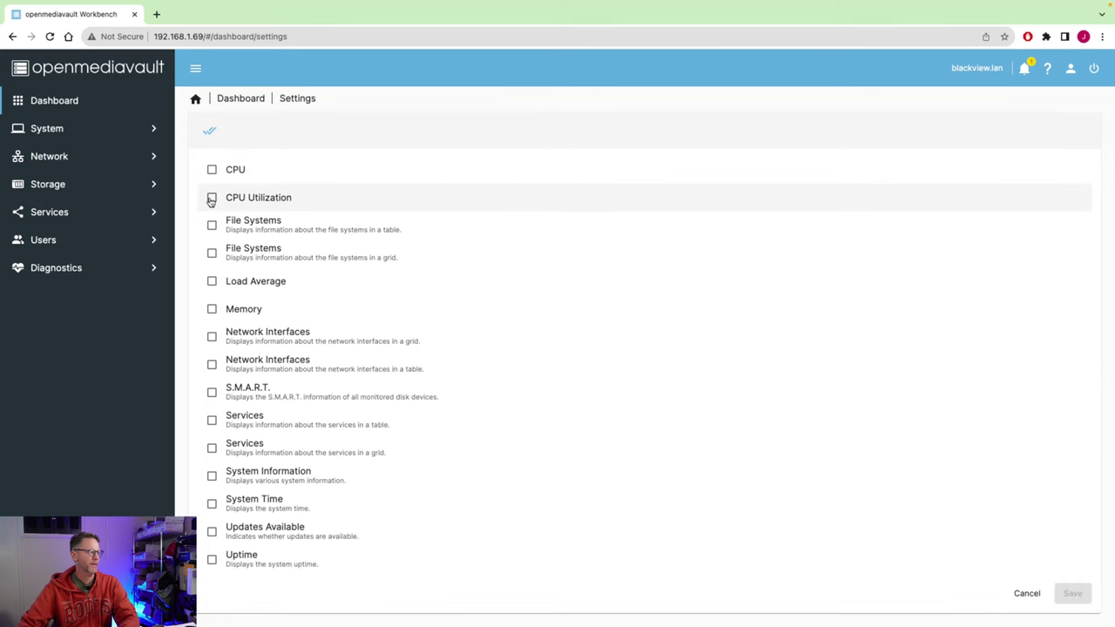
{"action": "left_click", "coordinate": [211, 198]}
{"action": "left_click", "coordinate": [212, 251]}
{"action": "left_click", "coordinate": [213, 283]}
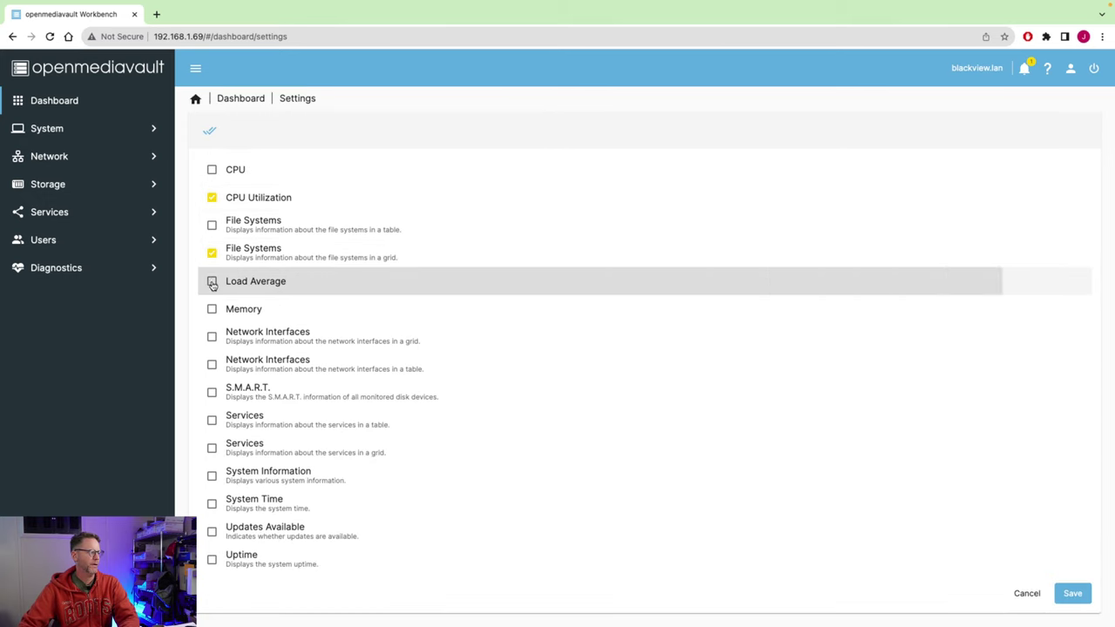
{"action": "left_click", "coordinate": [211, 309]}
{"action": "left_click", "coordinate": [214, 369]}
{"action": "left_click", "coordinate": [213, 398]}
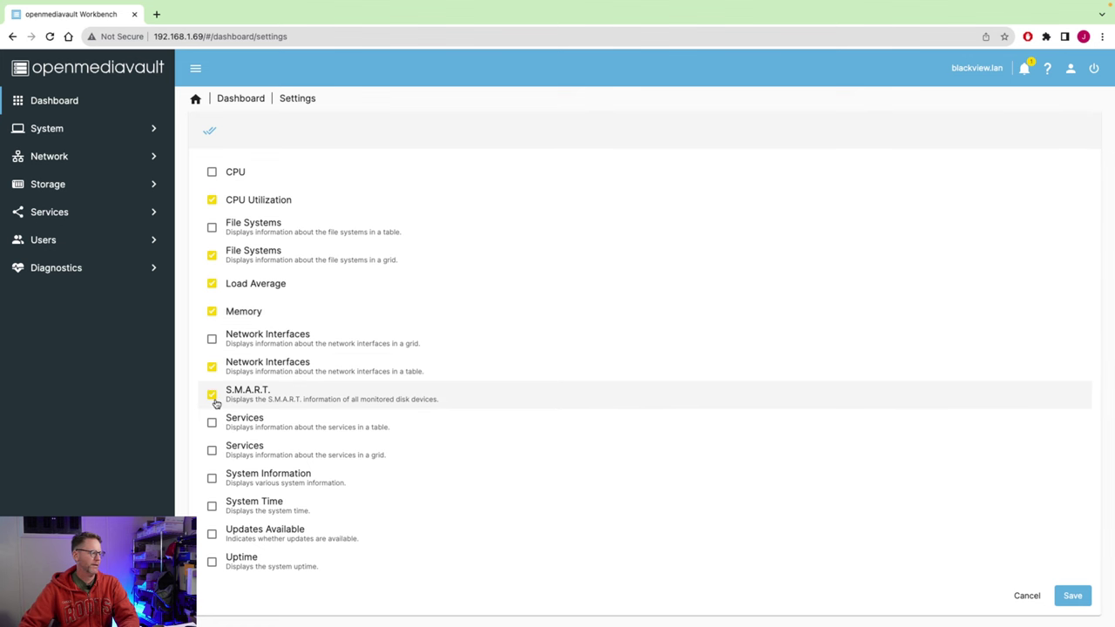
Step: Enable the Services grid, System Information, System Time, Updates Available and Uptime widgets and save the dashboard settings
{"action": "left_click", "coordinate": [213, 451]}
{"action": "left_click", "coordinate": [211, 481]}
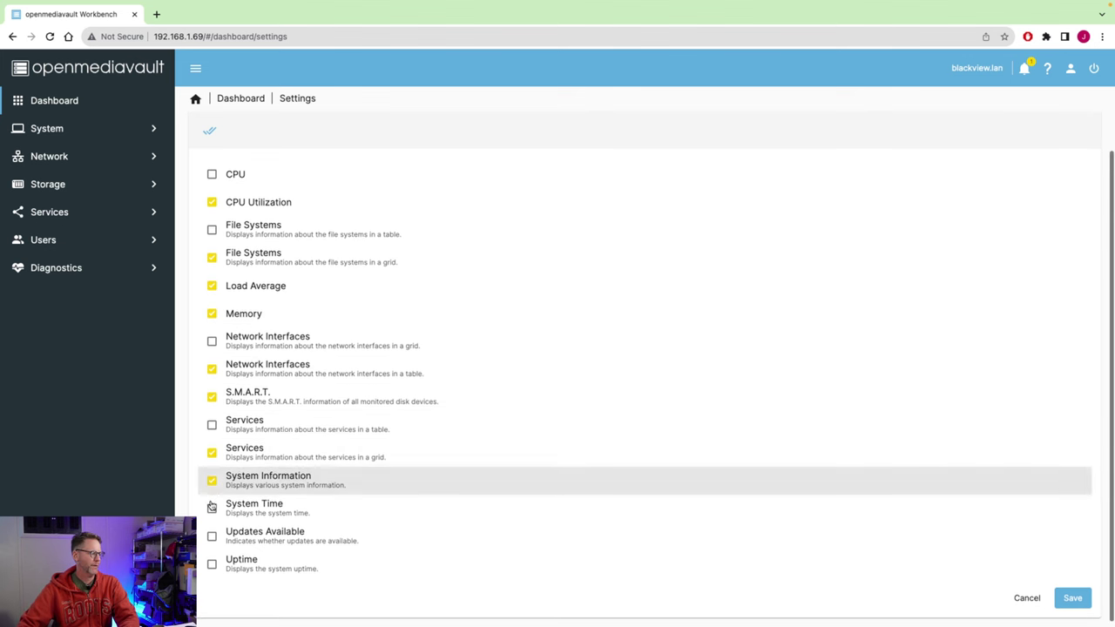
{"action": "left_click", "coordinate": [211, 510]}
{"action": "left_click", "coordinate": [212, 539]}
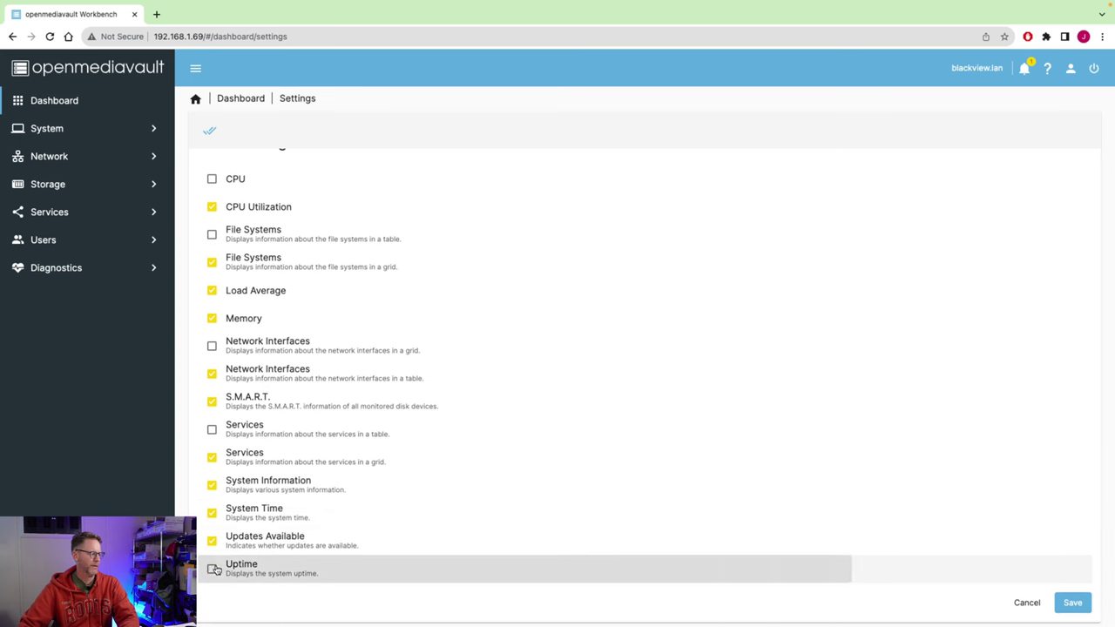
{"action": "left_click", "coordinate": [213, 569]}
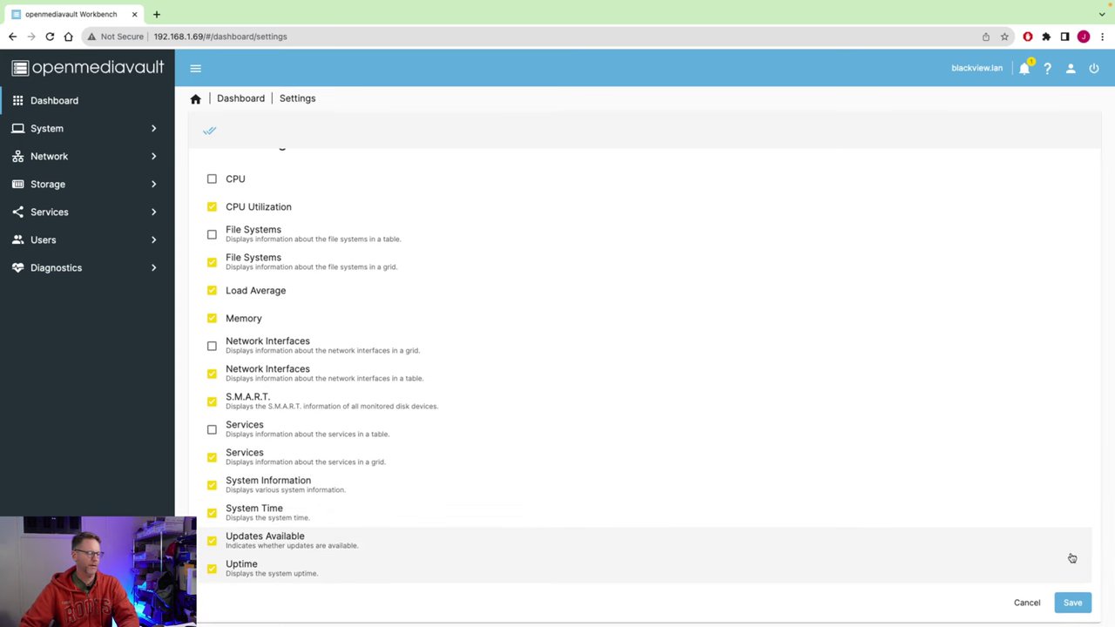
{"action": "left_click", "coordinate": [1074, 603]}
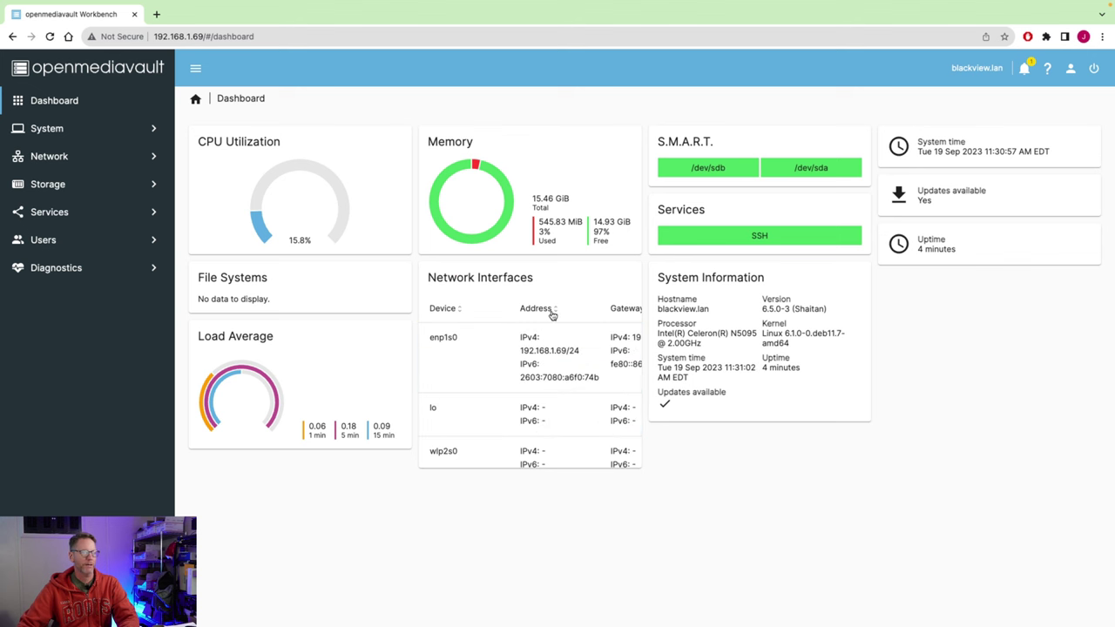
Step: Replace the Network Interfaces table widget with the grid version in the dashboard settings and save
{"action": "left_click", "coordinate": [1071, 67]}
{"action": "left_click", "coordinate": [1039, 210]}
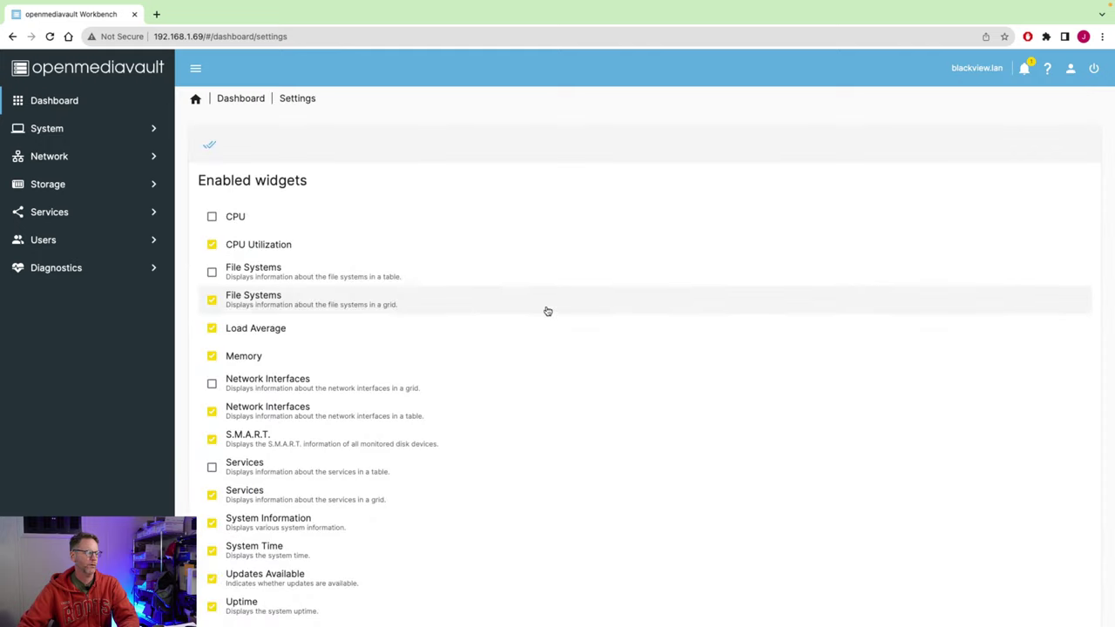
{"action": "left_click", "coordinate": [212, 412]}
{"action": "left_click", "coordinate": [212, 385]}
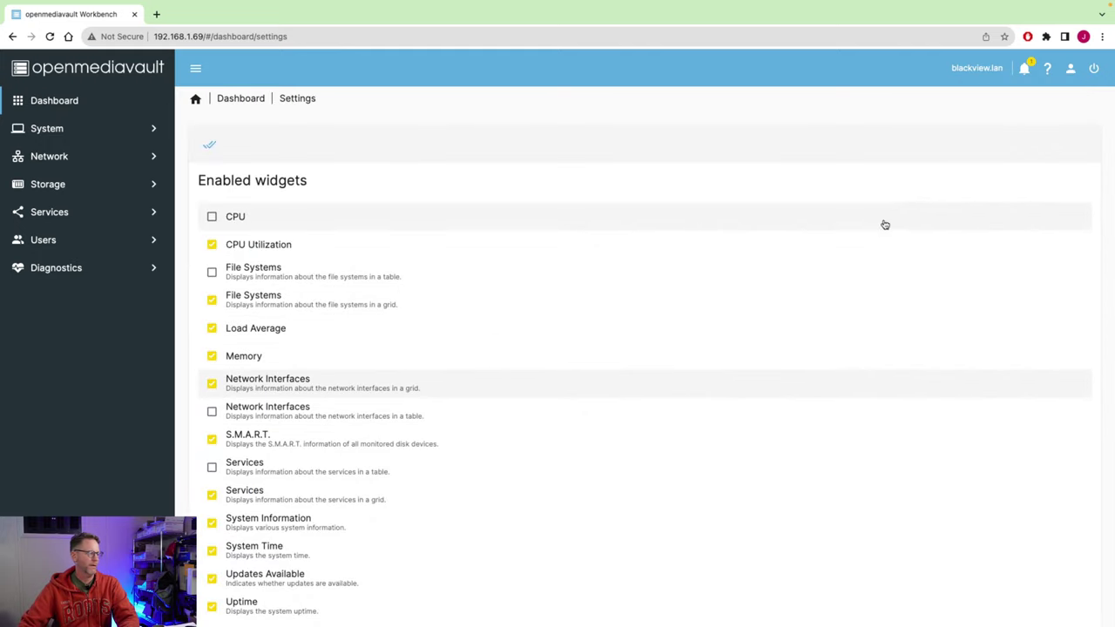
{"action": "scroll", "coordinate": [1000, 579], "scroll_direction": "down", "scroll_amount": 1}
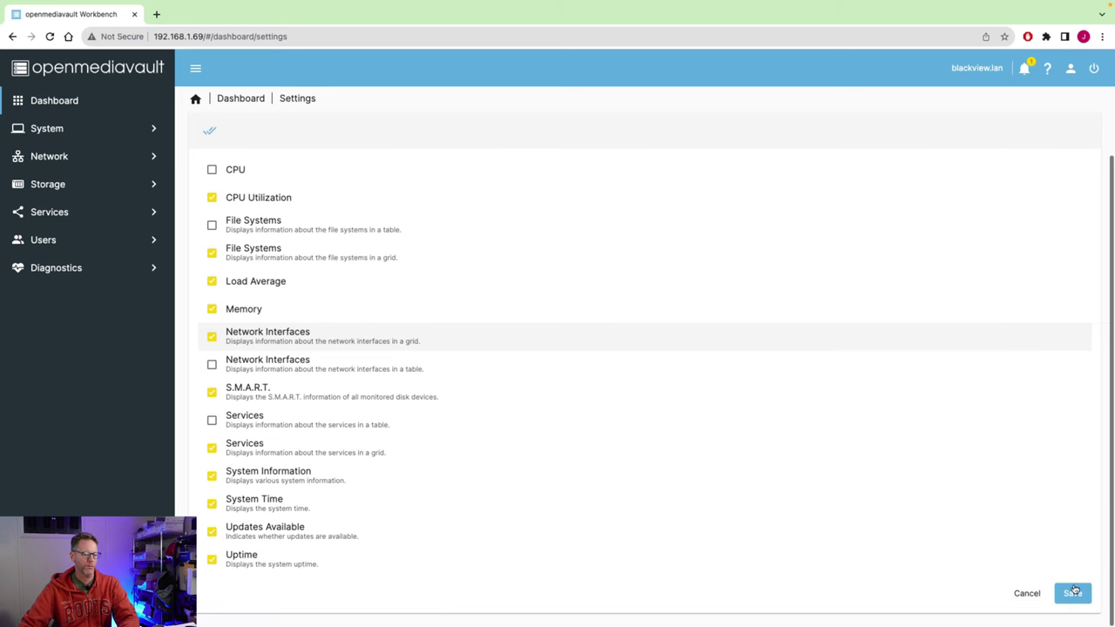
{"action": "left_click", "coordinate": [1071, 592]}
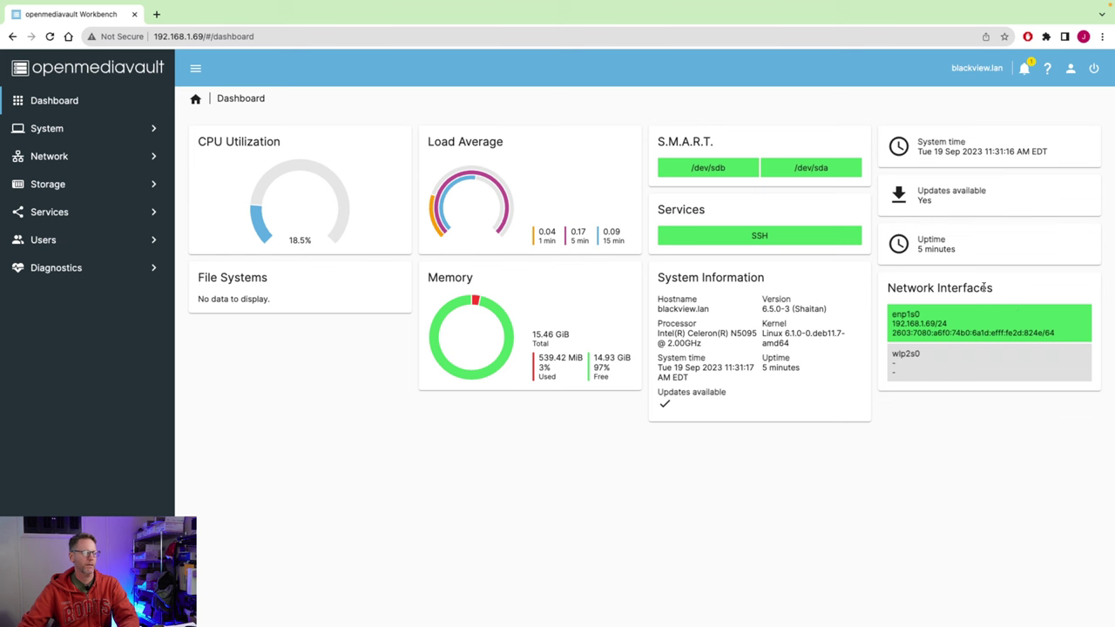
{"action": "left_click_drag", "start_coordinate": [995, 292], "coordinate": [898, 331]}
{"action": "left_click", "coordinate": [886, 323]}
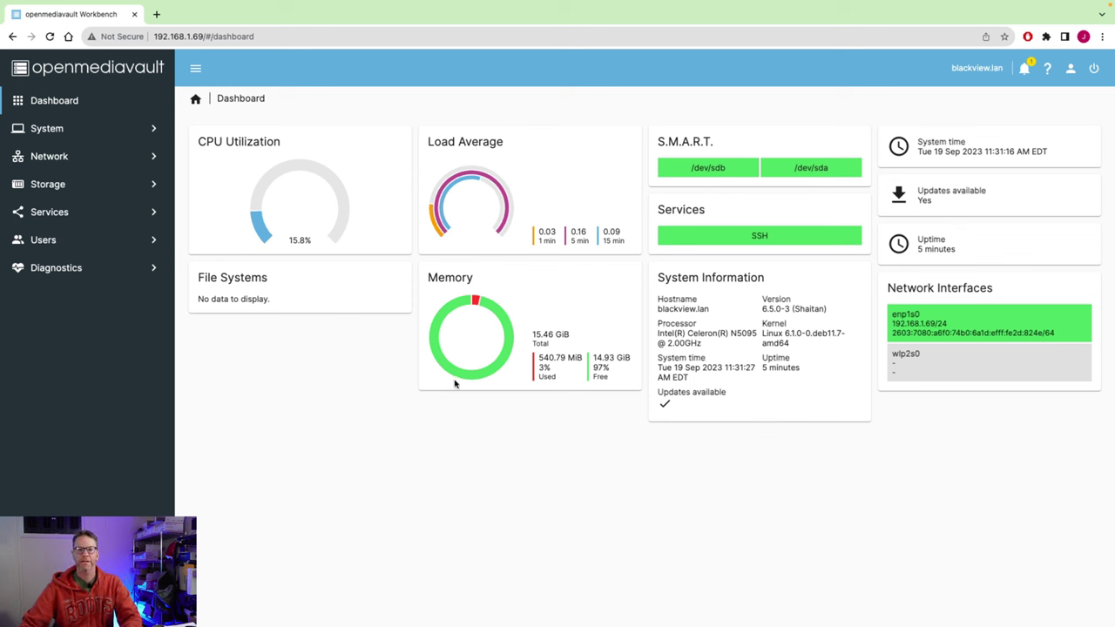
Step: Set the Workbench auto logout to 1 day, save, and apply the pending configuration changes
{"action": "left_click", "coordinate": [67, 131]}
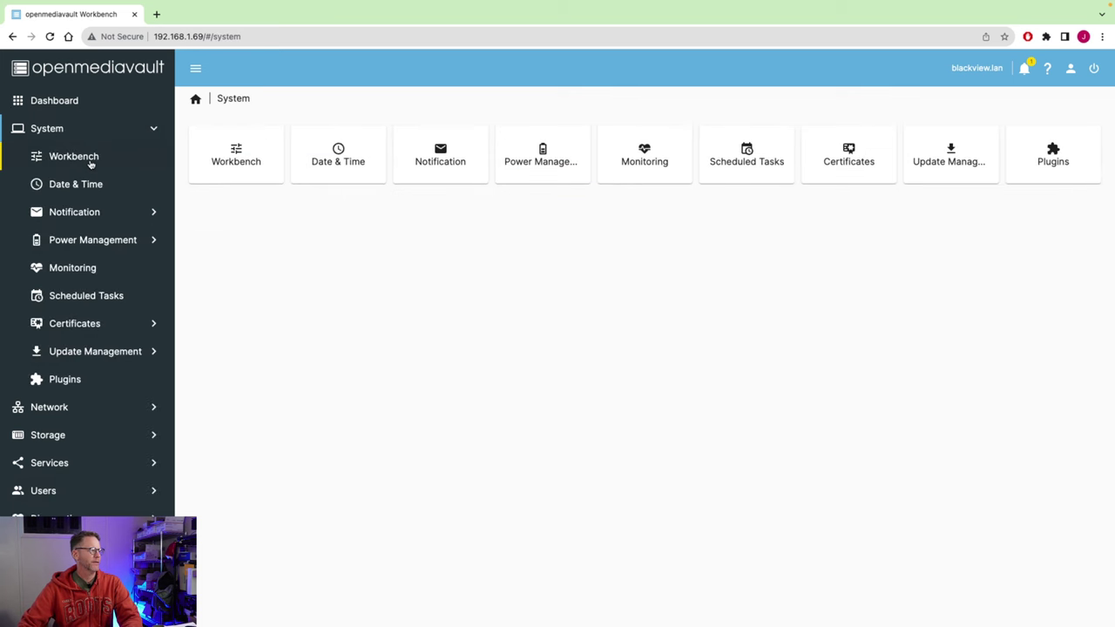
{"action": "left_click", "coordinate": [90, 162]}
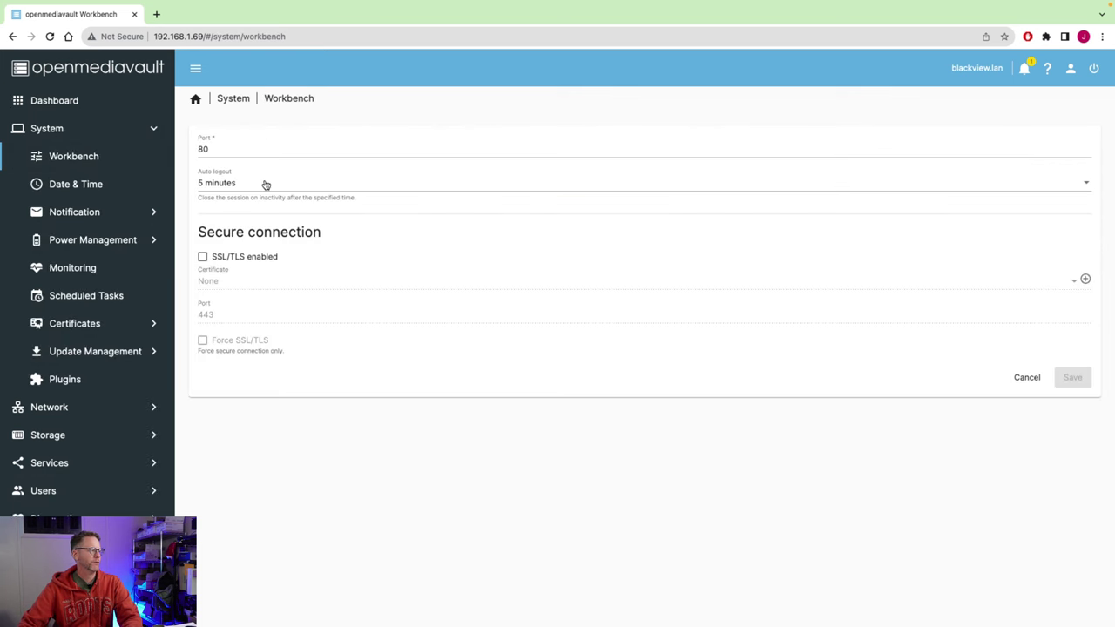
{"action": "left_click", "coordinate": [265, 184]}
{"action": "scroll", "coordinate": [301, 228], "scroll_direction": "down", "scroll_amount": 2}
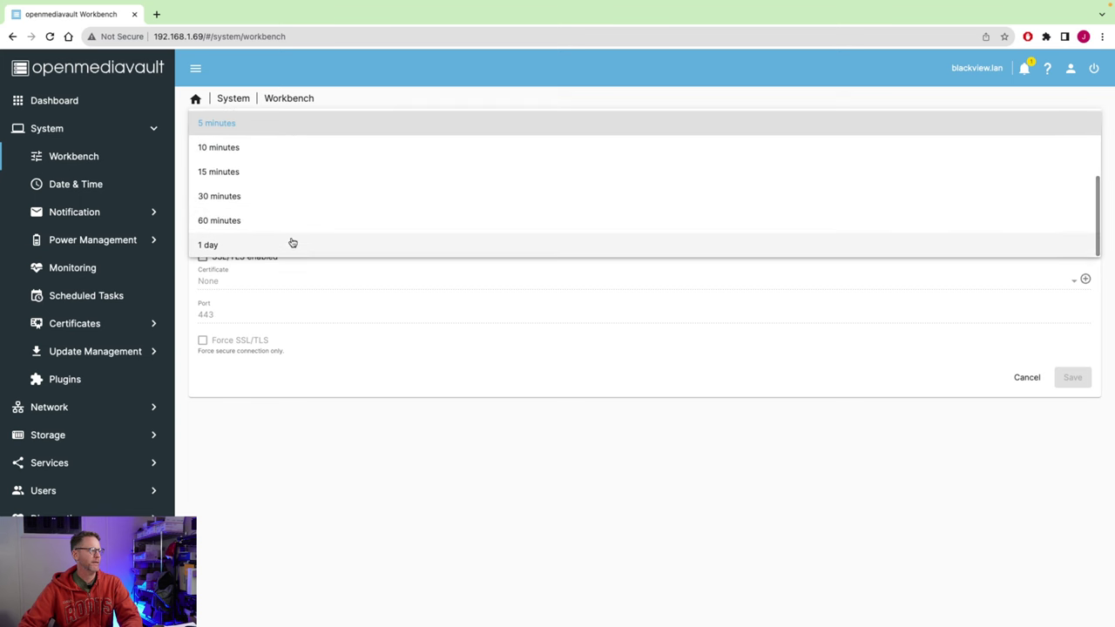
{"action": "left_click", "coordinate": [292, 244]}
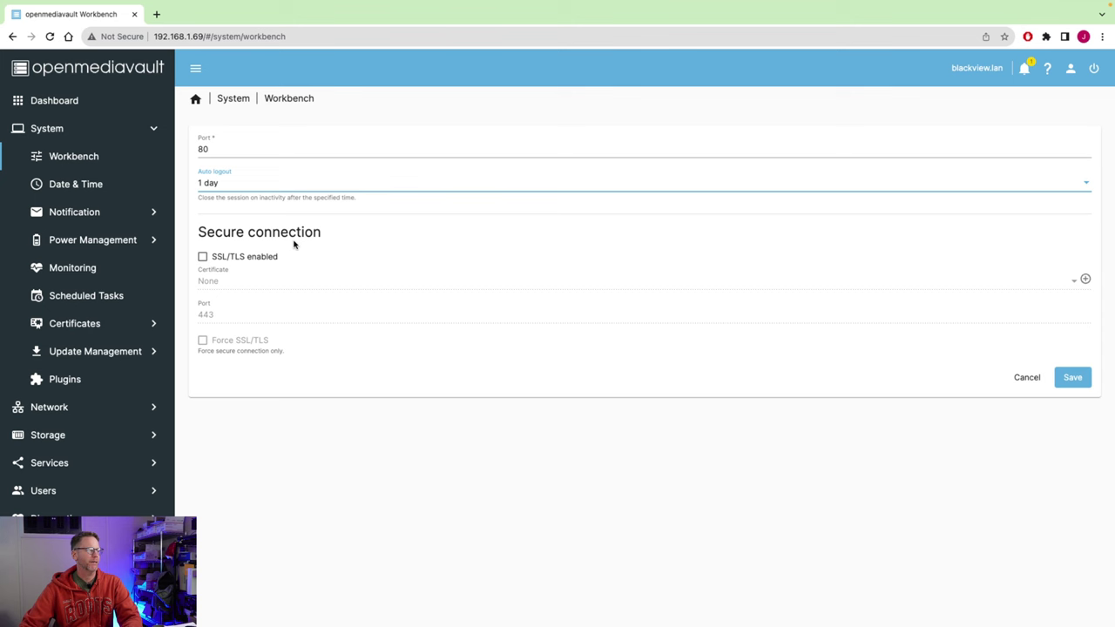
{"action": "left_click", "coordinate": [1073, 380]}
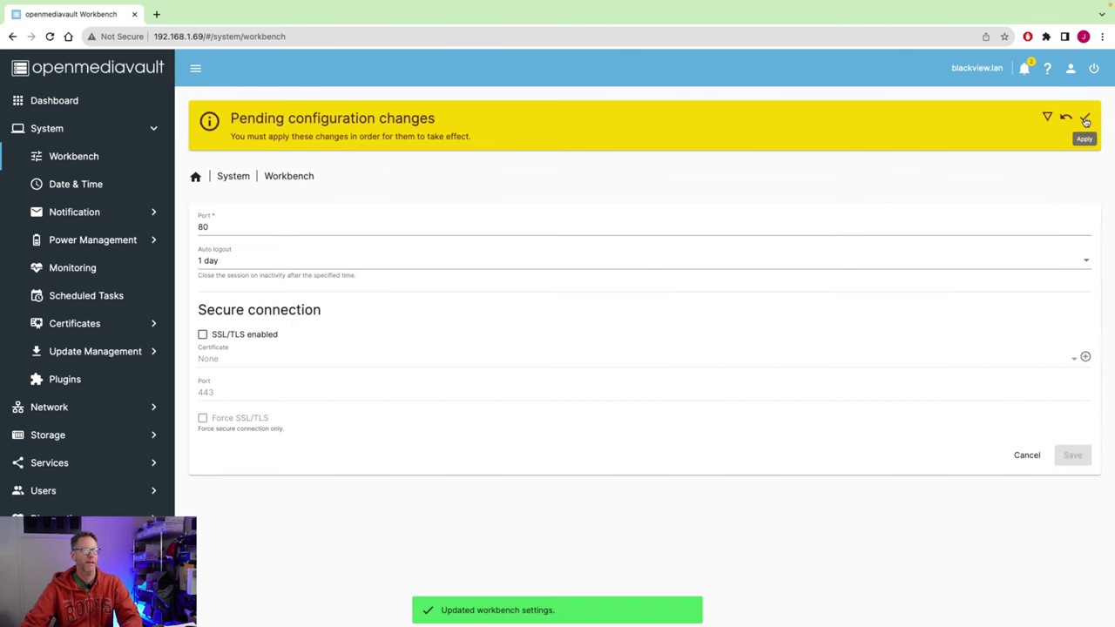
{"action": "left_click", "coordinate": [1086, 118]}
{"action": "left_click", "coordinate": [654, 370]}
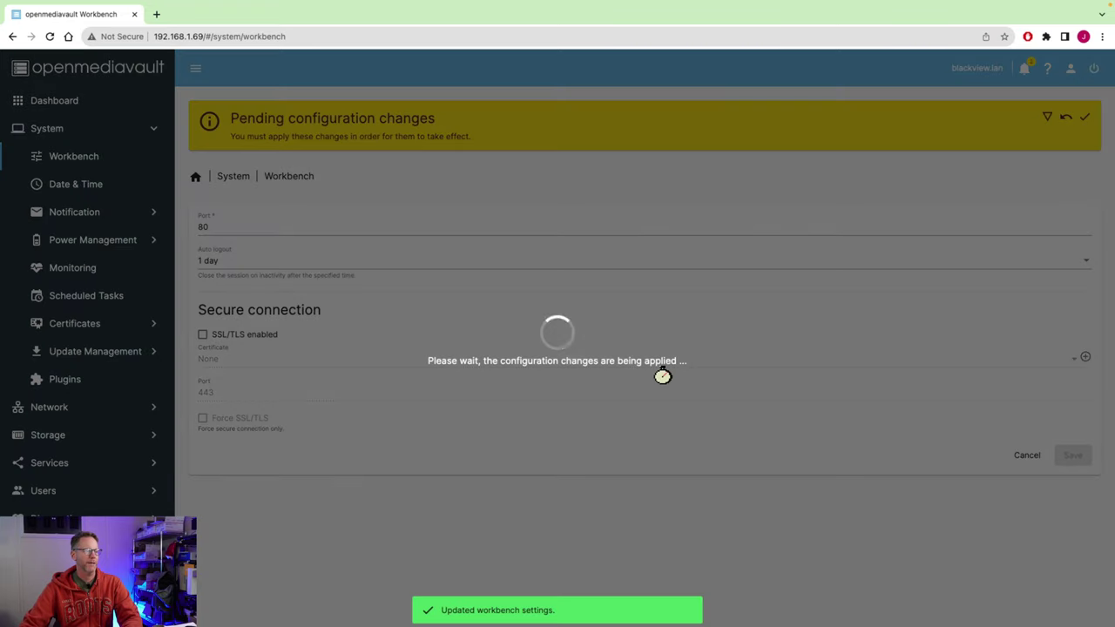
Step: Review the system's date and time settings and the notification settings and events
{"action": "left_click", "coordinate": [114, 191]}
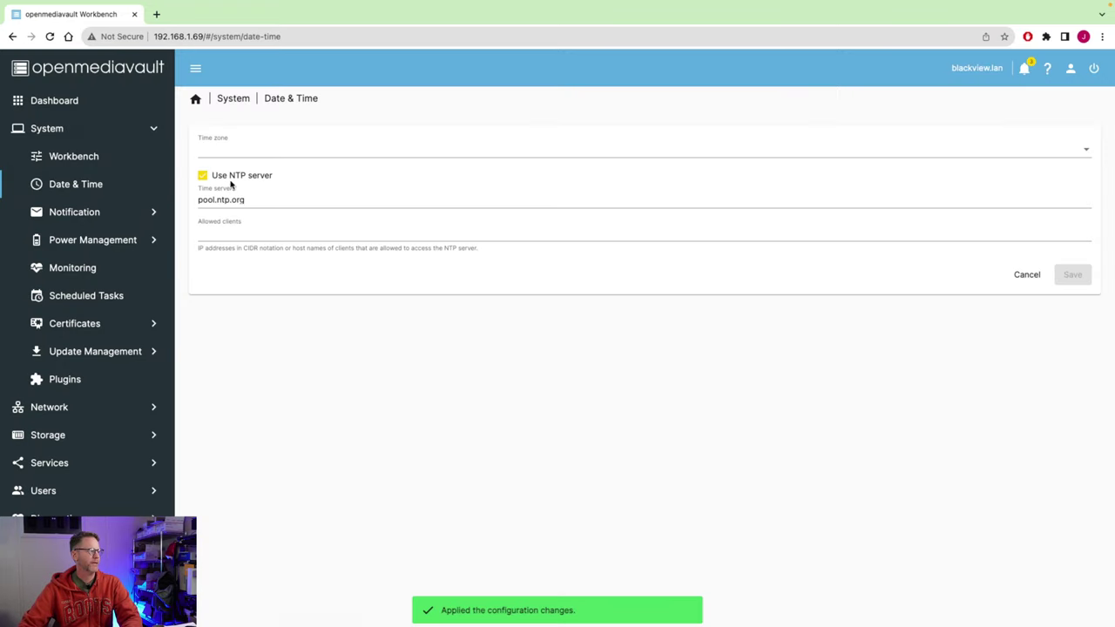
{"action": "left_click", "coordinate": [99, 214]}
{"action": "left_click", "coordinate": [96, 240]}
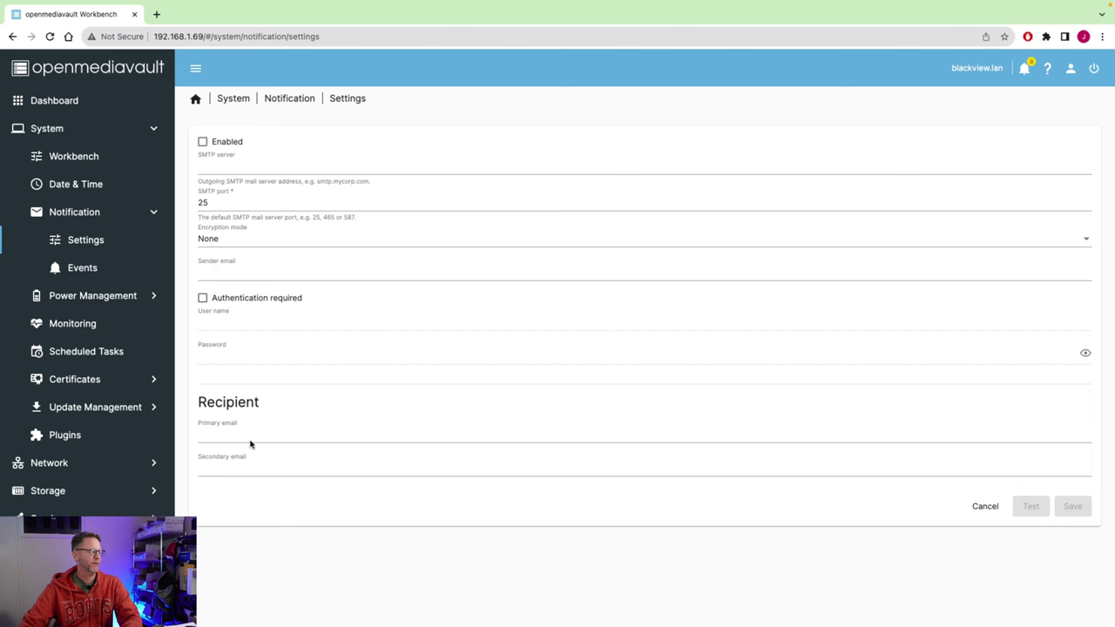
{"action": "left_click", "coordinate": [103, 270]}
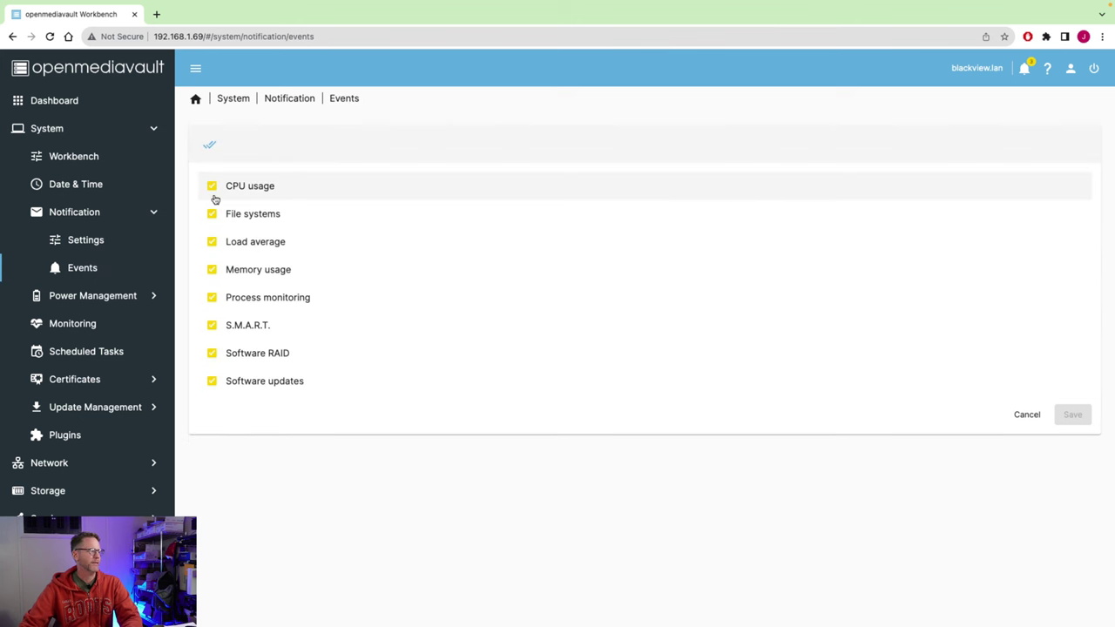
Step: Set the power button action to Power Off in the power management settings, save, and apply the configuration changes
{"action": "left_click", "coordinate": [119, 297]}
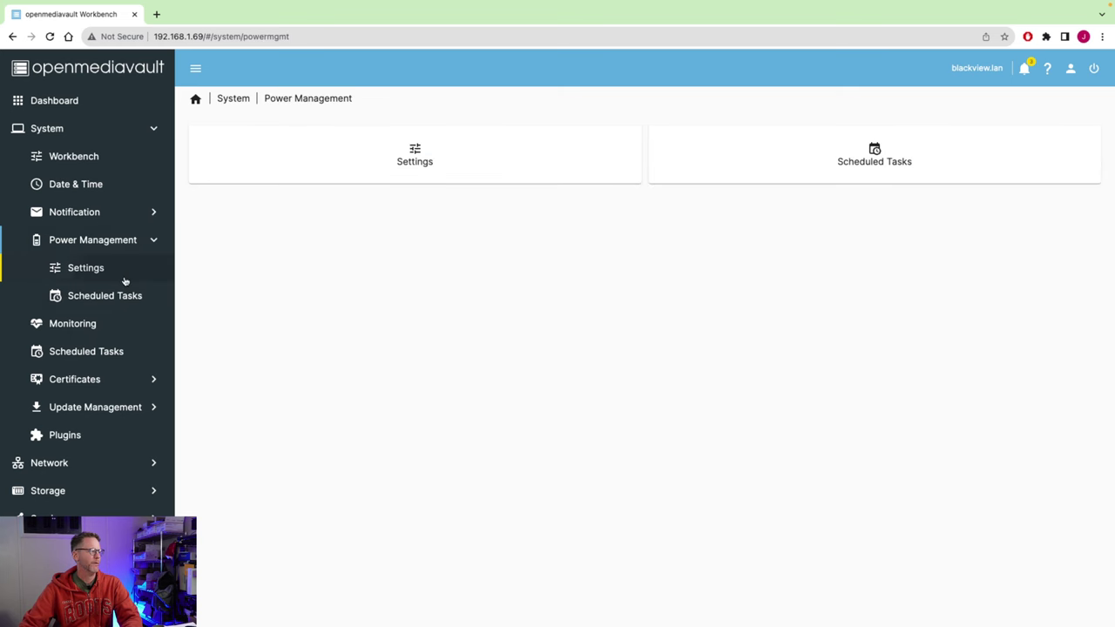
{"action": "left_click", "coordinate": [124, 279]}
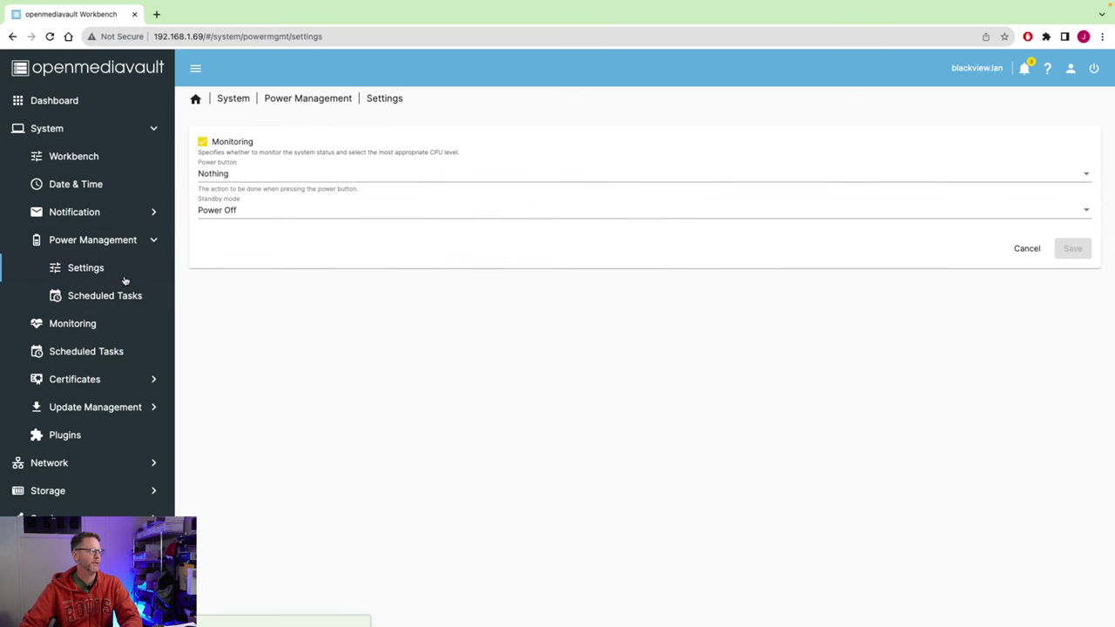
{"action": "left_click", "coordinate": [247, 174]}
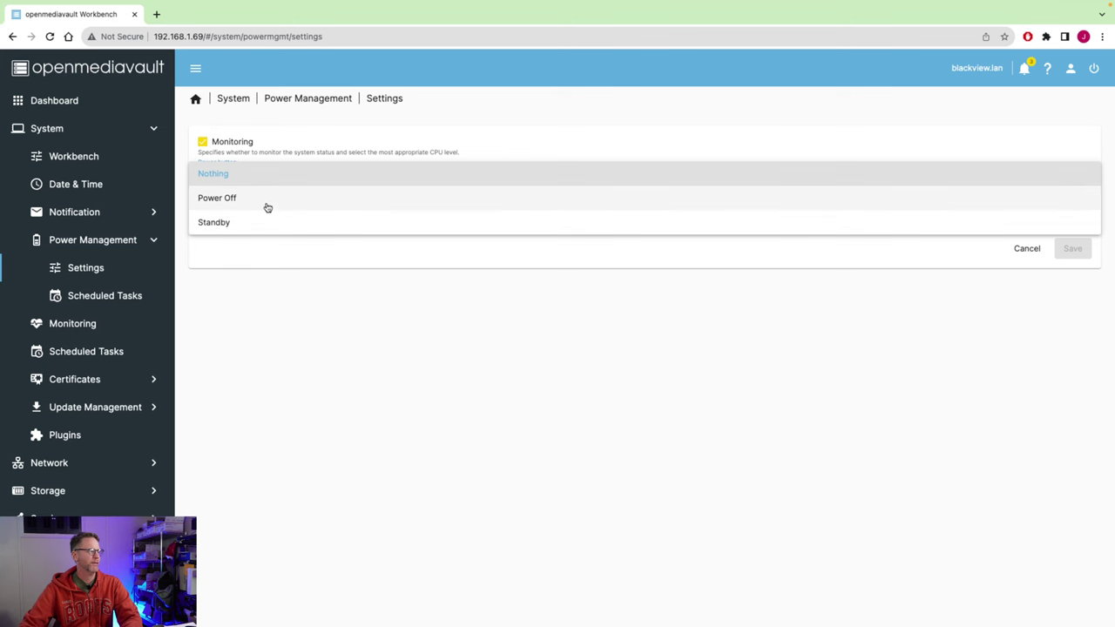
{"action": "left_click", "coordinate": [267, 207]}
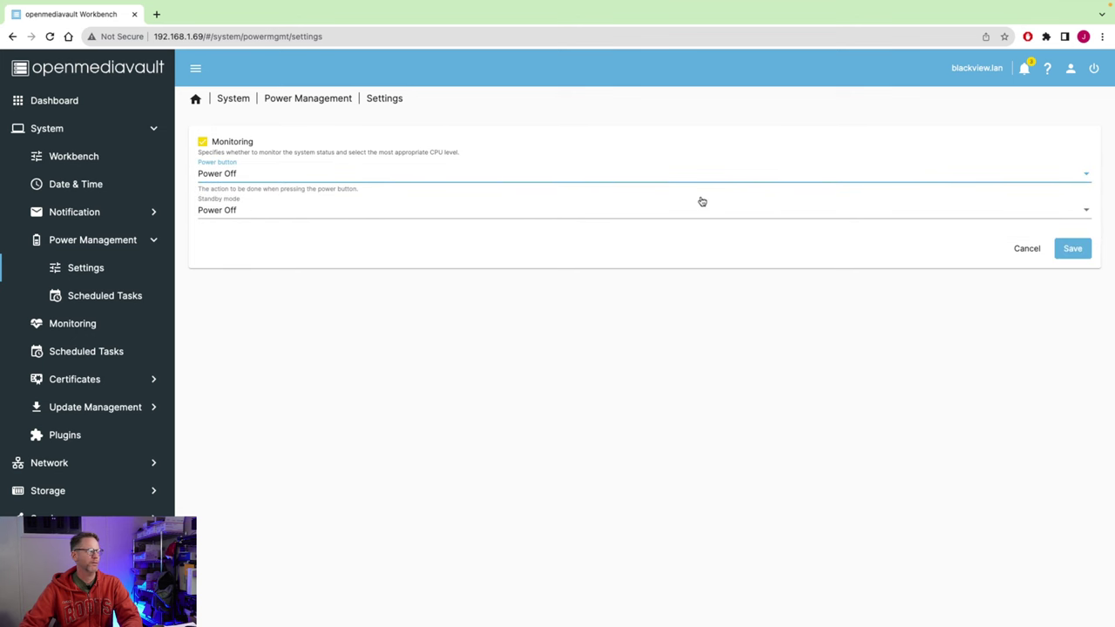
{"action": "left_click", "coordinate": [1073, 250]}
{"action": "left_click", "coordinate": [1085, 116]}
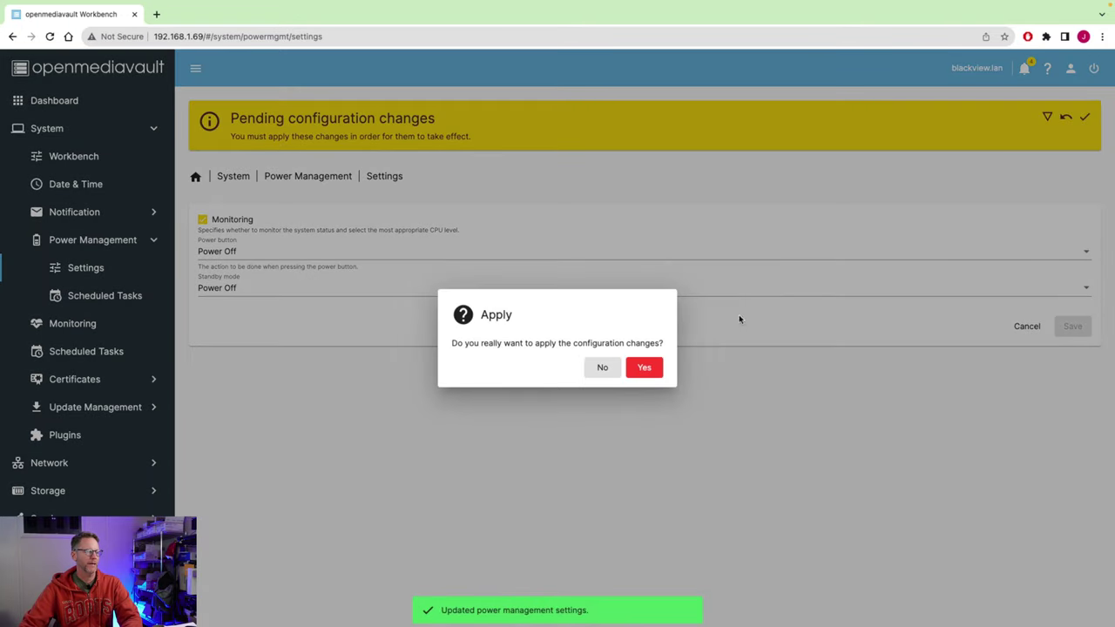
{"action": "left_click", "coordinate": [645, 368]}
Step: Examine the type and scheduling options for a new power management scheduled task and leave without saving it
{"action": "left_click", "coordinate": [111, 296]}
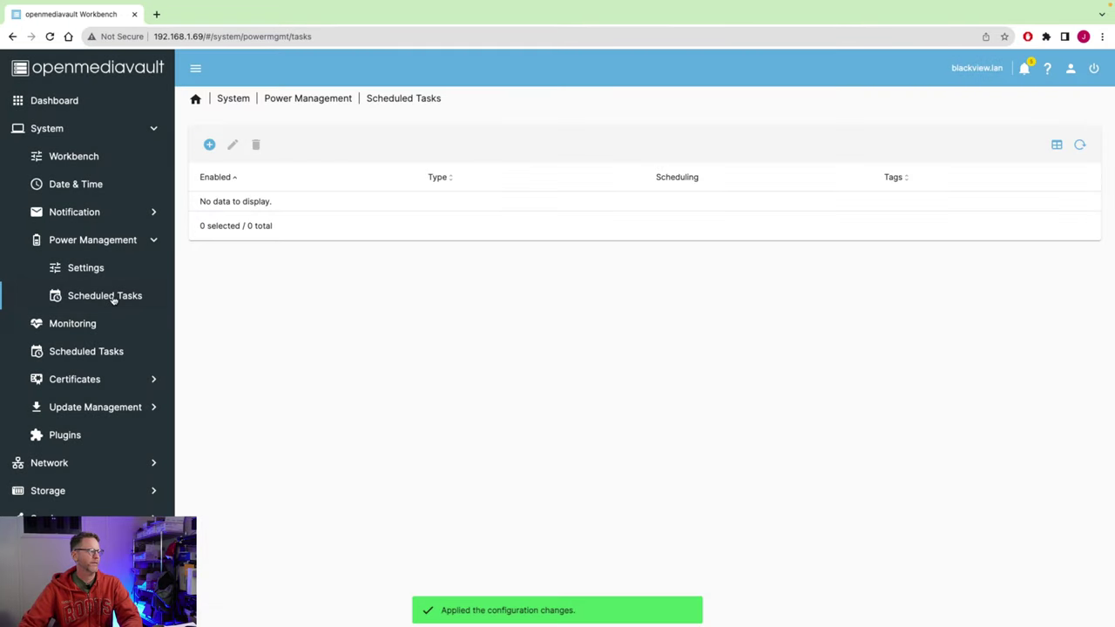
{"action": "left_click", "coordinate": [209, 145]}
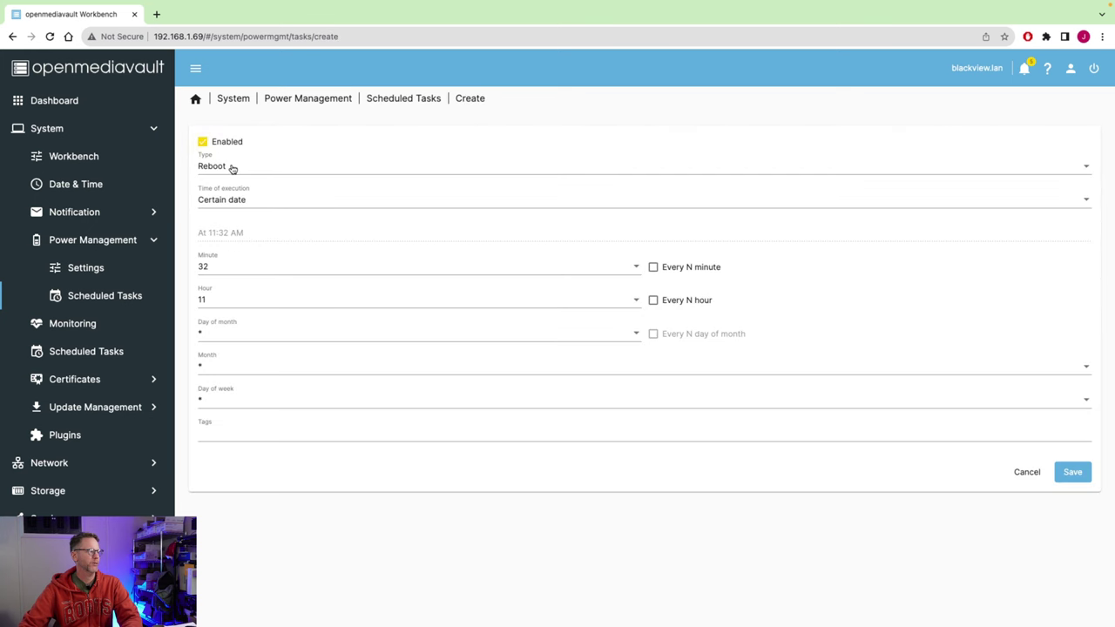
{"action": "left_click", "coordinate": [232, 168]}
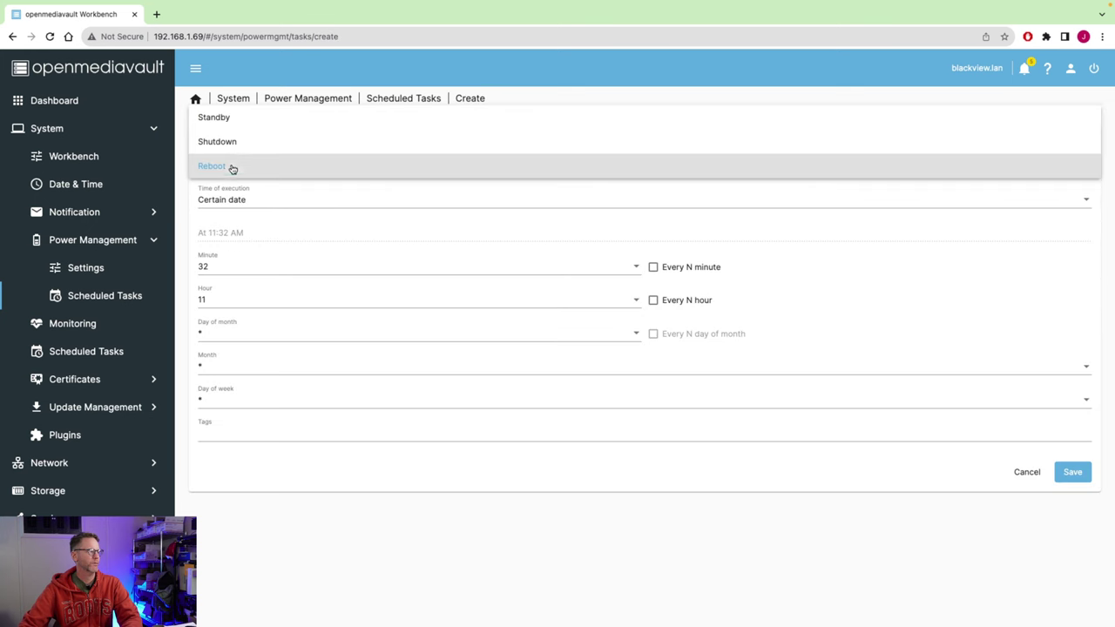
{"action": "left_click", "coordinate": [310, 209]}
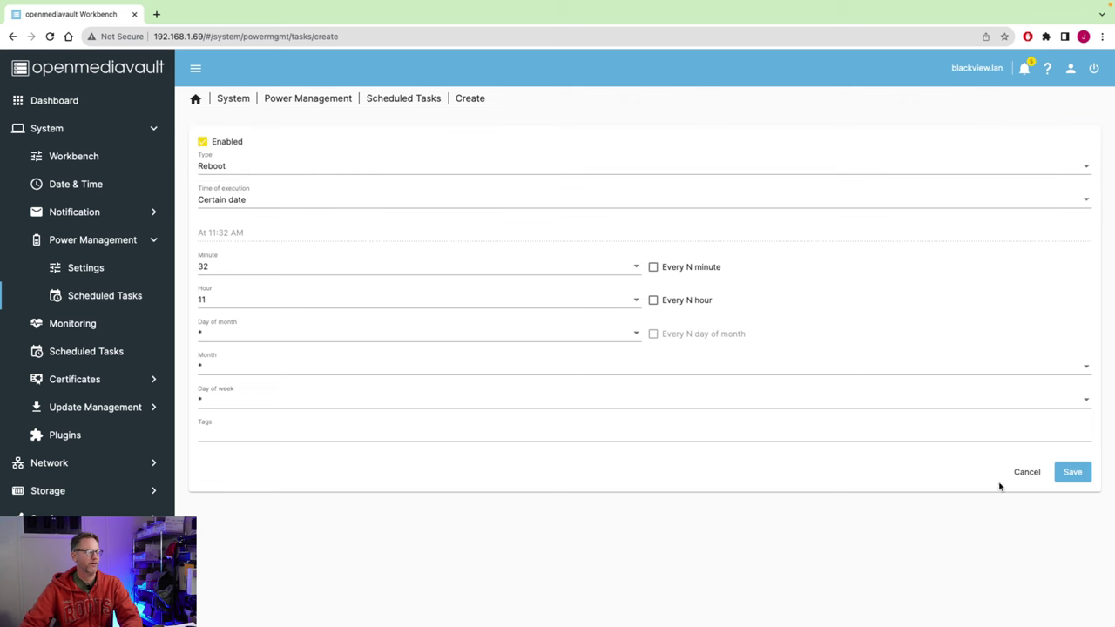
{"action": "left_click", "coordinate": [1027, 473]}
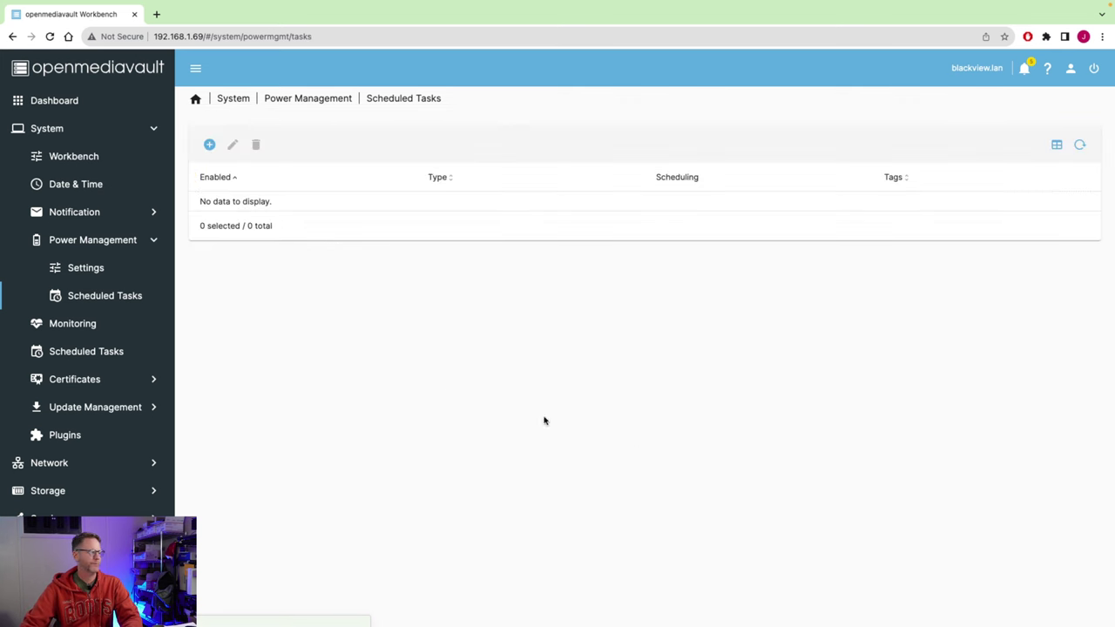
Step: Review the system monitoring setting and the time-of-execution options for a new system scheduled task
{"action": "left_click", "coordinate": [98, 326]}
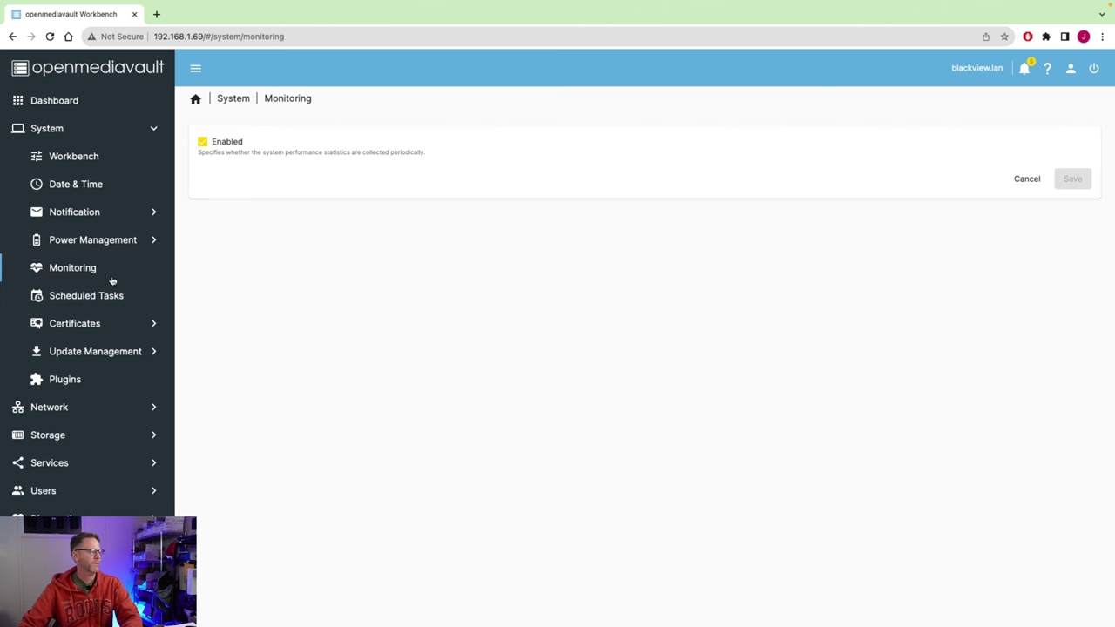
{"action": "left_click", "coordinate": [107, 298]}
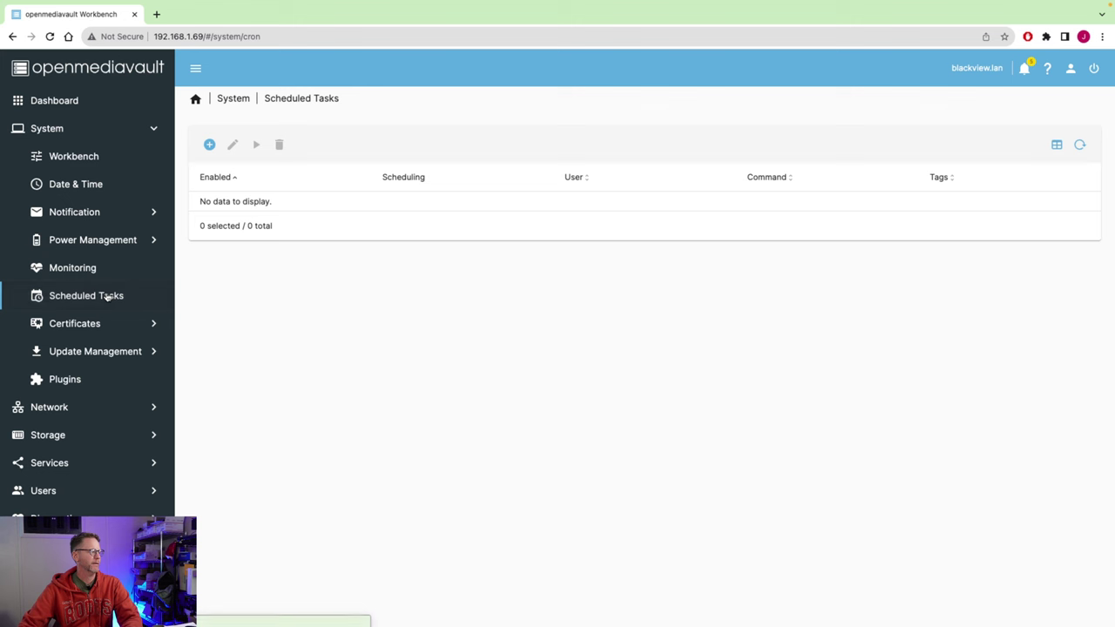
{"action": "left_click", "coordinate": [210, 146]}
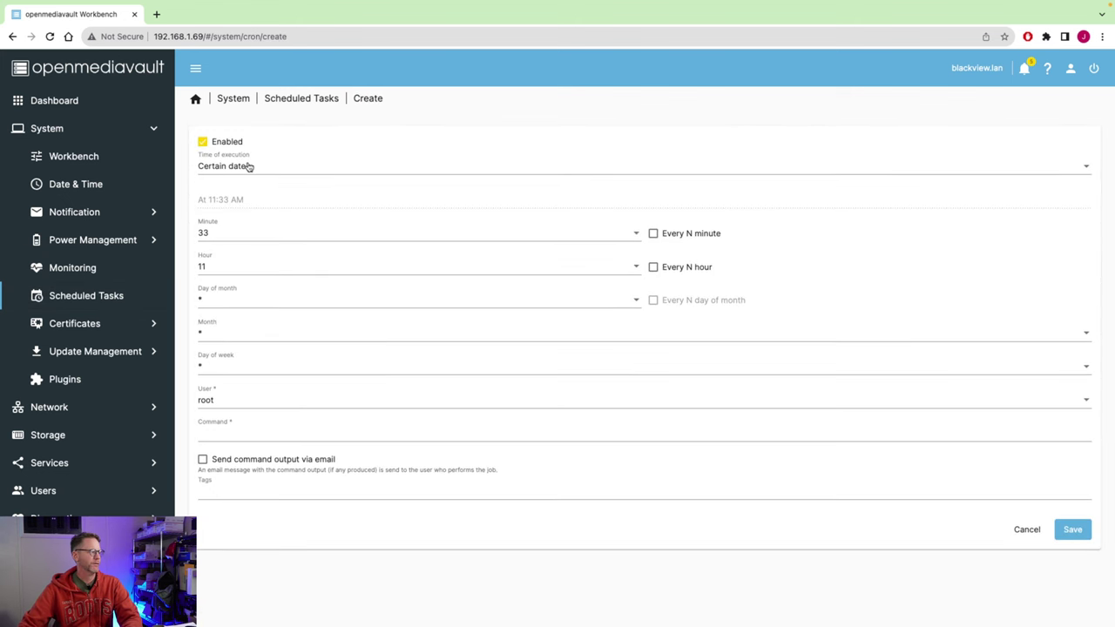
{"action": "left_click", "coordinate": [269, 169]}
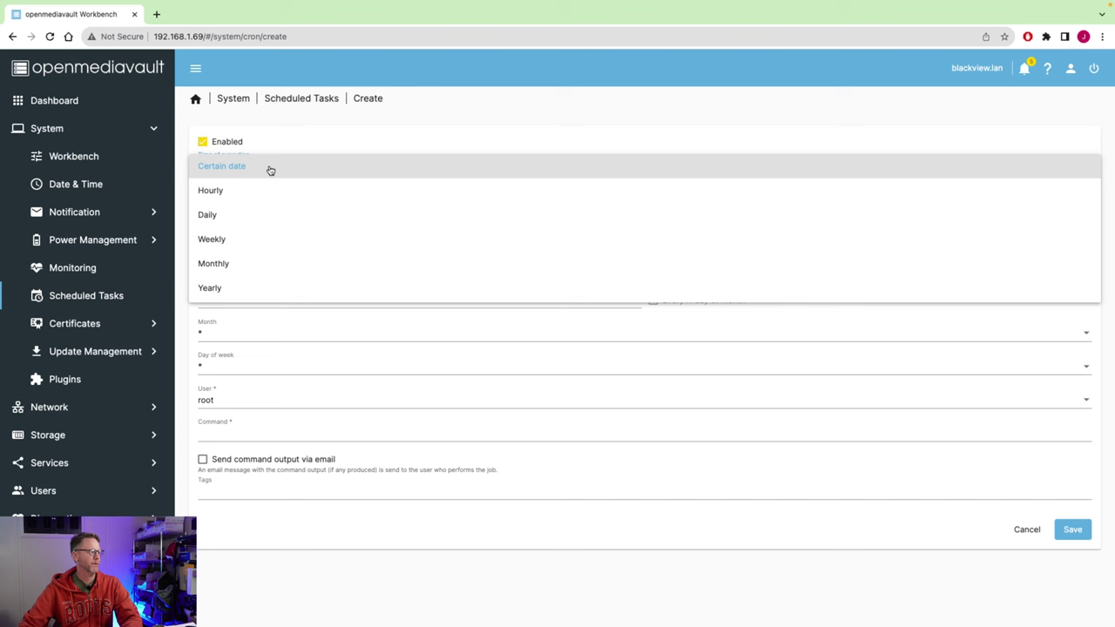
{"action": "left_click", "coordinate": [270, 170]}
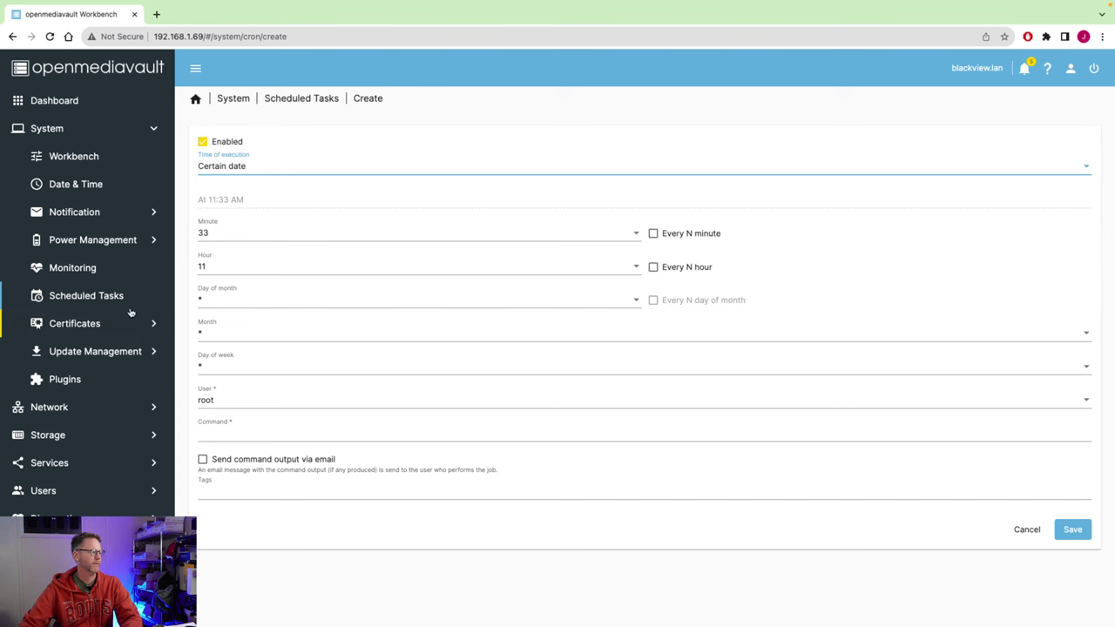
Step: Look over the SSH and SSL certificate pages in the system settings
{"action": "left_click", "coordinate": [101, 324]}
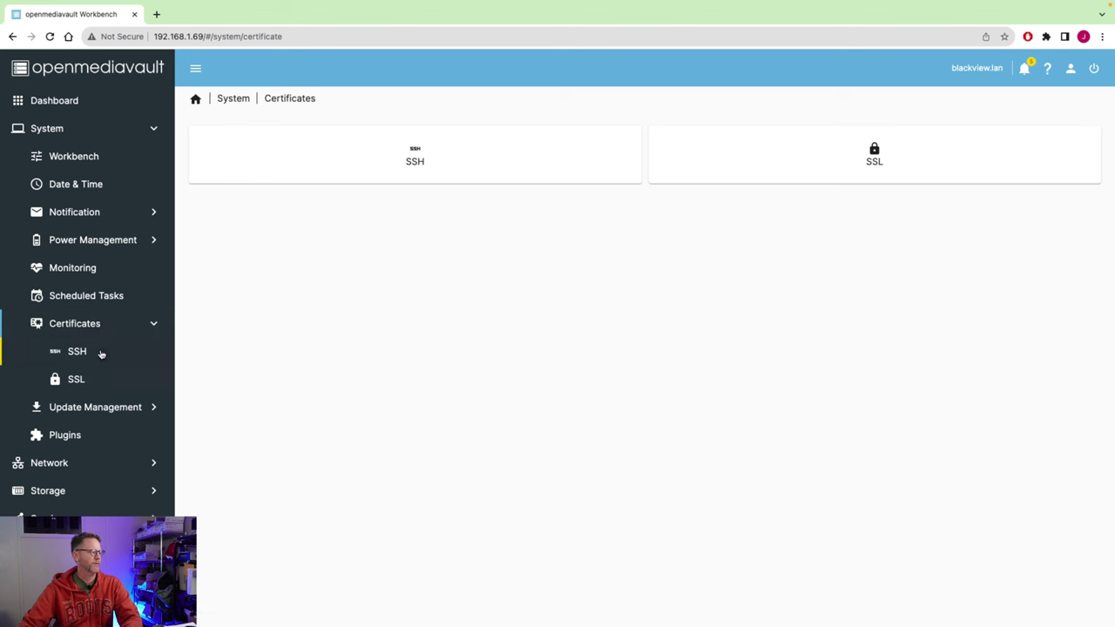
{"action": "left_click", "coordinate": [99, 352]}
{"action": "left_click", "coordinate": [76, 380]}
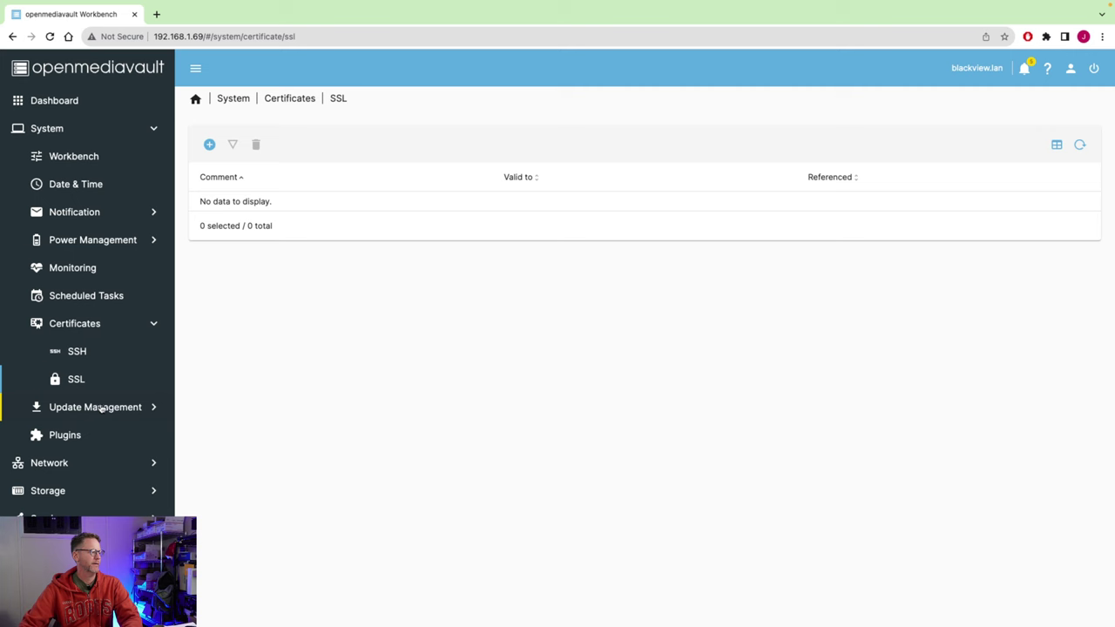
Step: Install all available package updates, confirming the upgrade, and apply the pending configuration changes
{"action": "left_click", "coordinate": [102, 408]}
{"action": "left_click", "coordinate": [91, 381]}
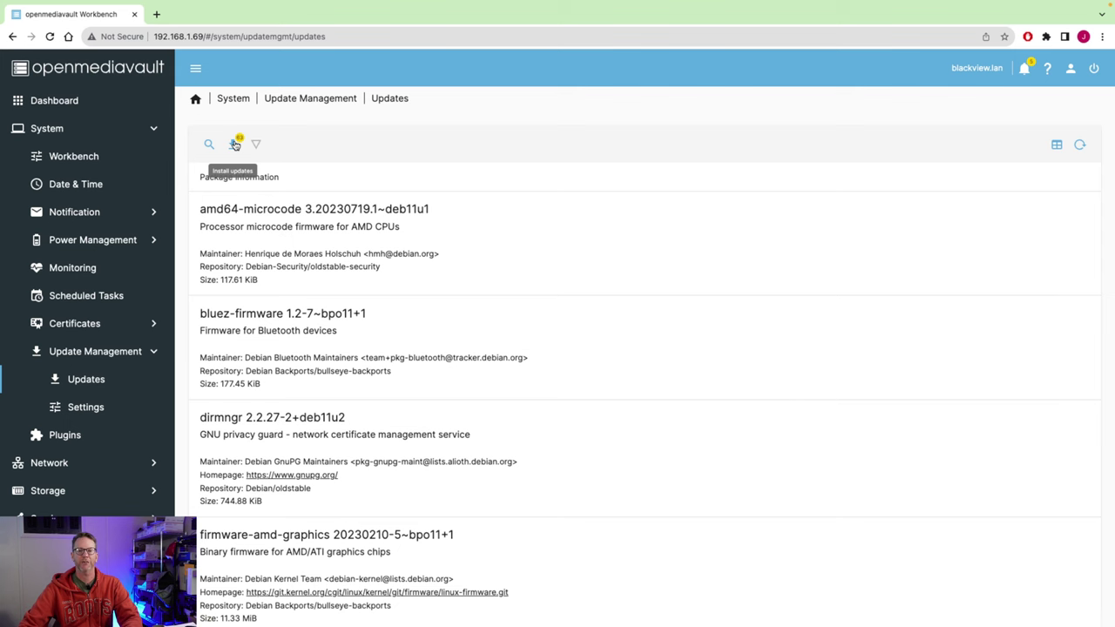
{"action": "left_click", "coordinate": [234, 145]}
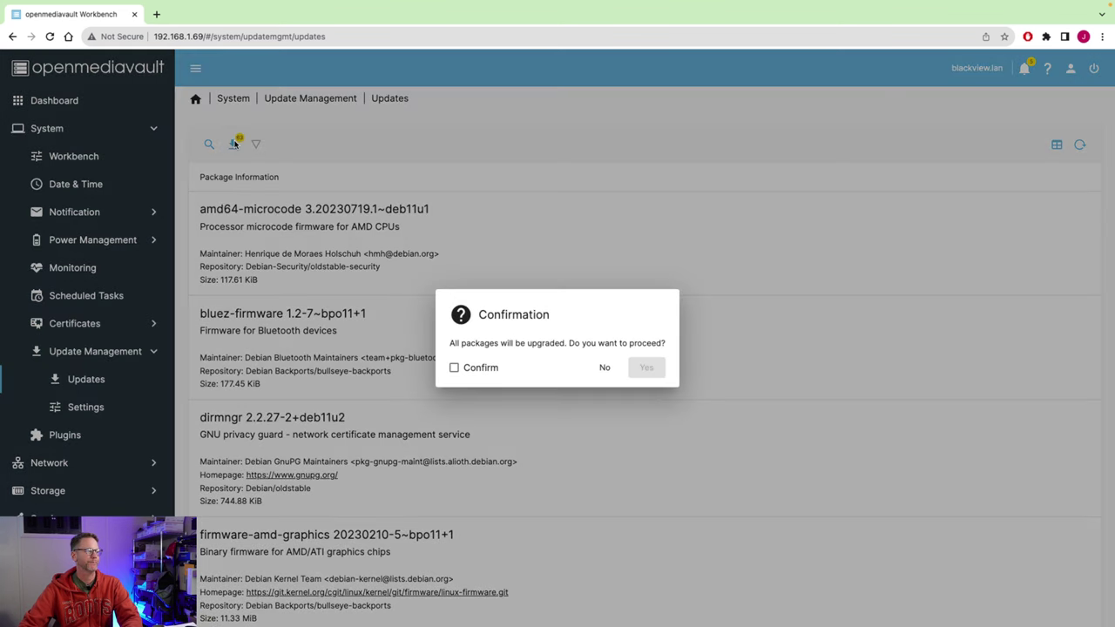
{"action": "left_click", "coordinate": [454, 369]}
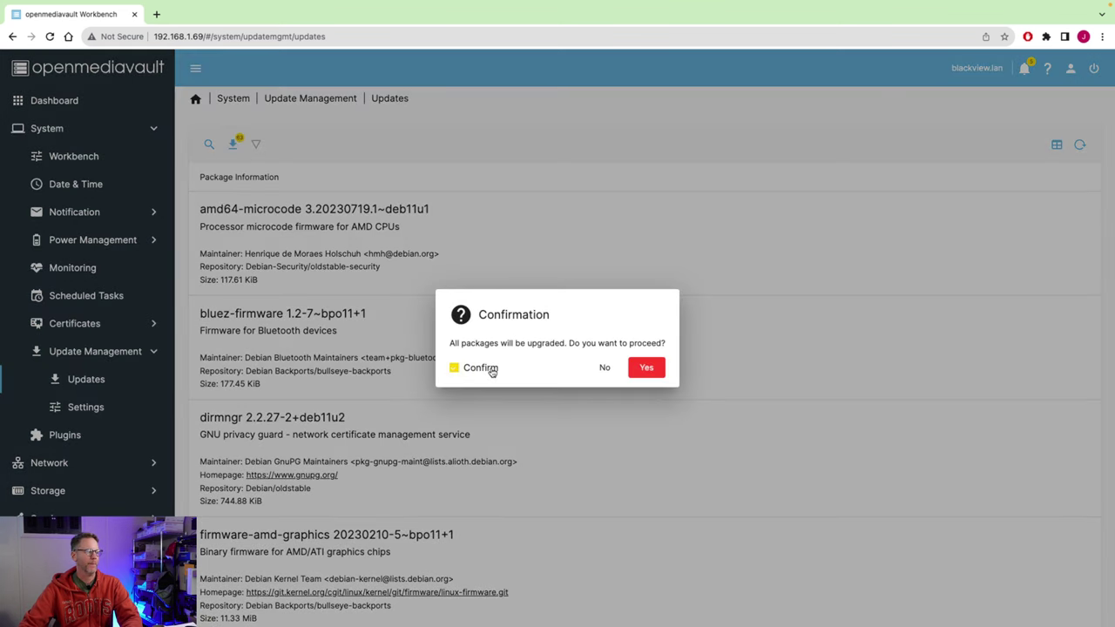
{"action": "left_click", "coordinate": [644, 368]}
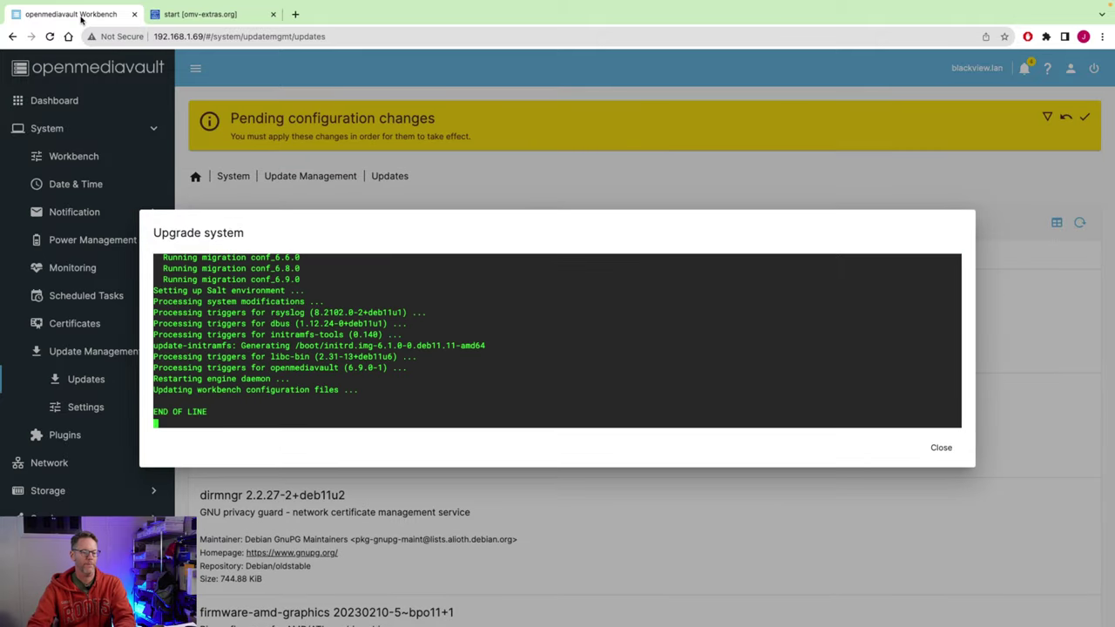
{"action": "left_click", "coordinate": [942, 449]}
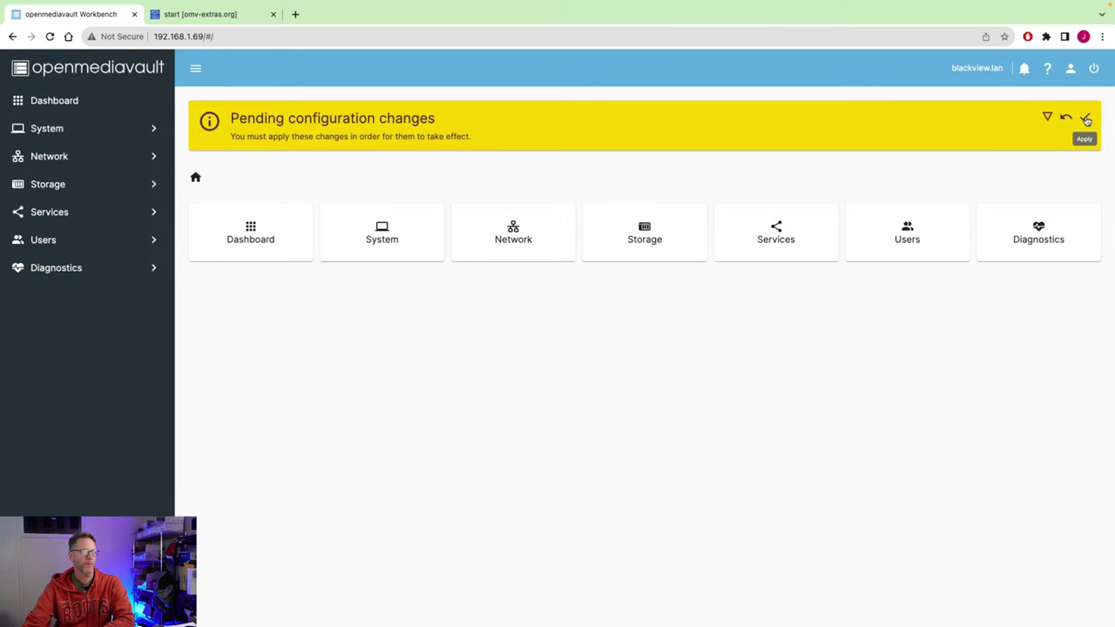
{"action": "left_click", "coordinate": [1086, 120]}
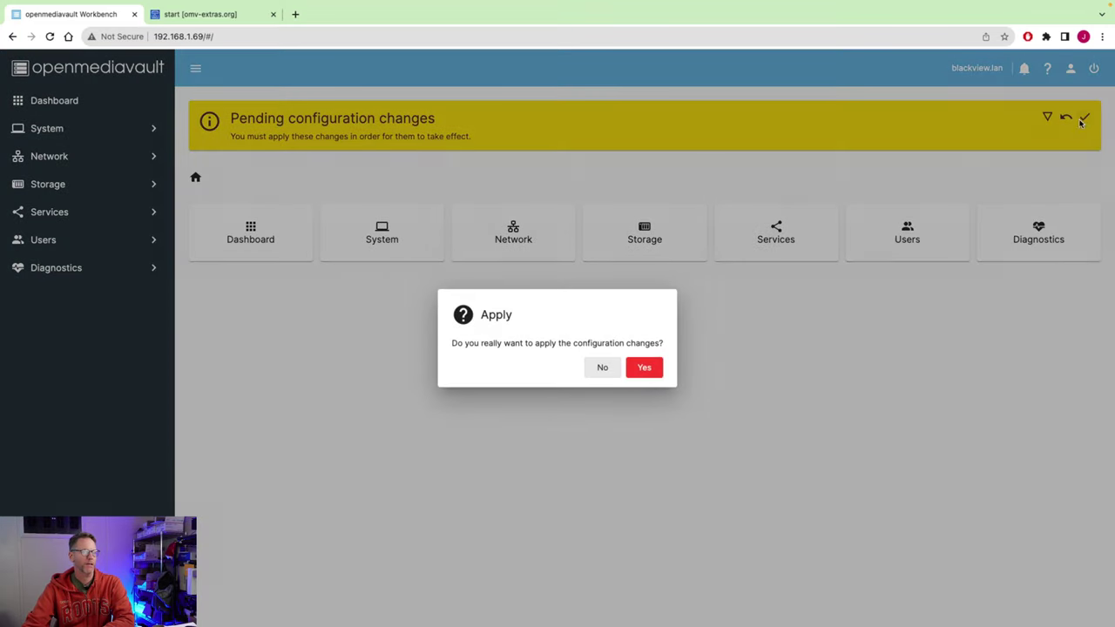
{"action": "left_click", "coordinate": [644, 368]}
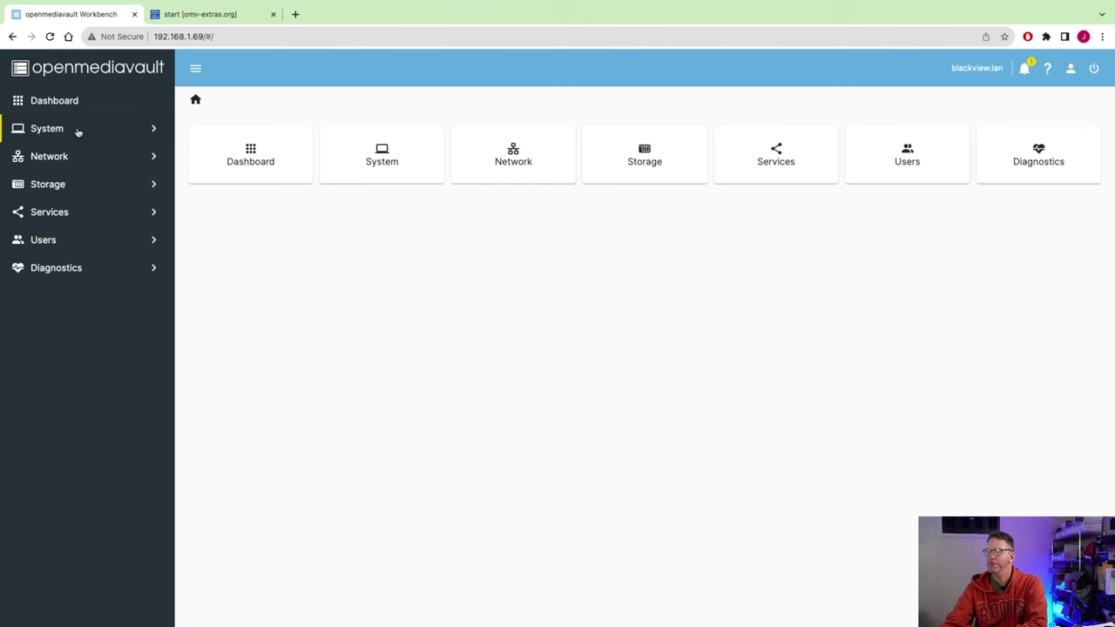
Step: Check the update list for remaining packages and review the pre-release and community-maintained update source settings
{"action": "left_click", "coordinate": [77, 132]}
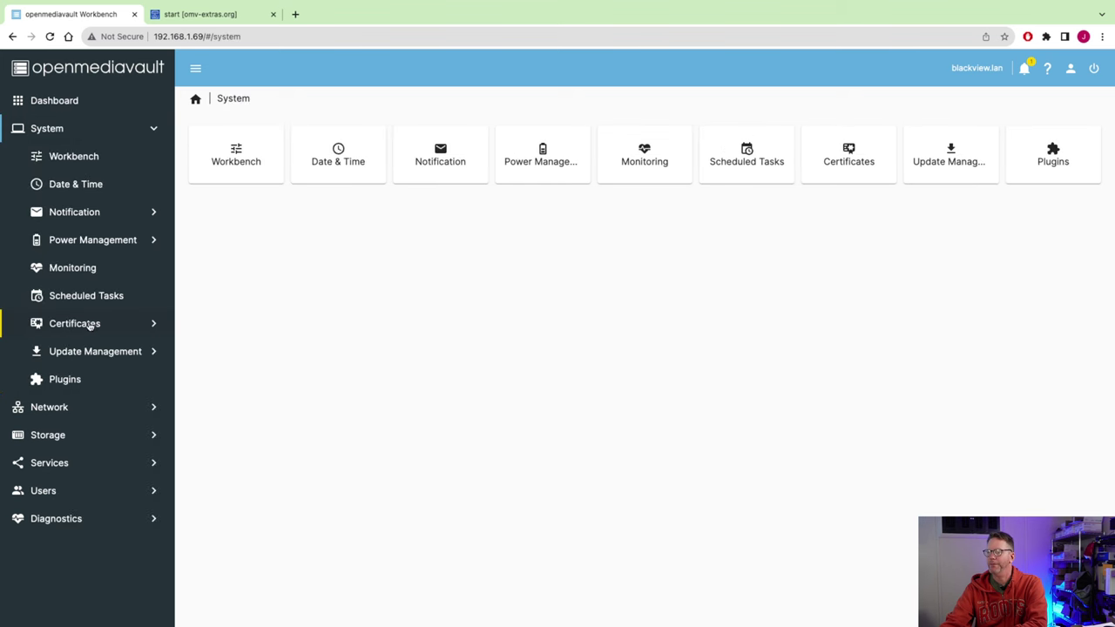
{"action": "left_click", "coordinate": [106, 353]}
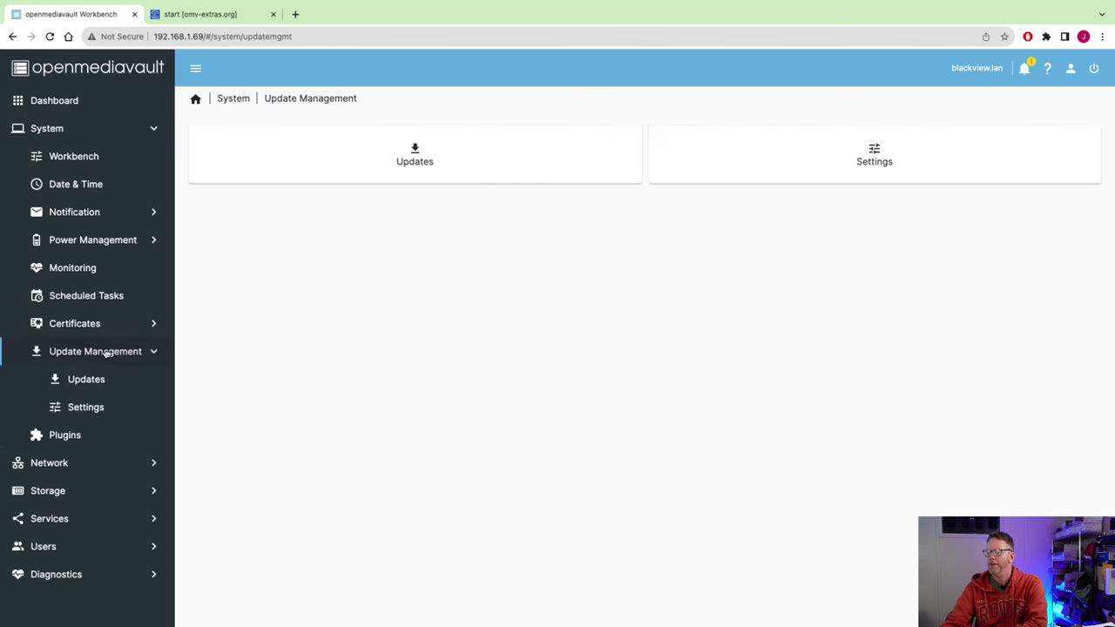
{"action": "left_click", "coordinate": [364, 157]}
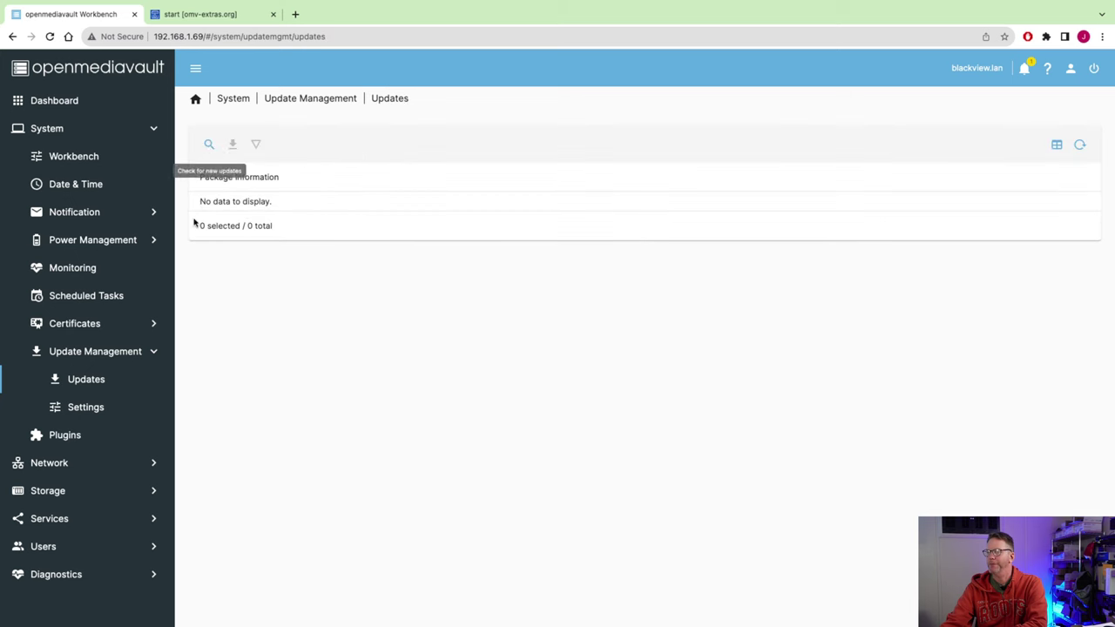
{"action": "left_click", "coordinate": [85, 407]}
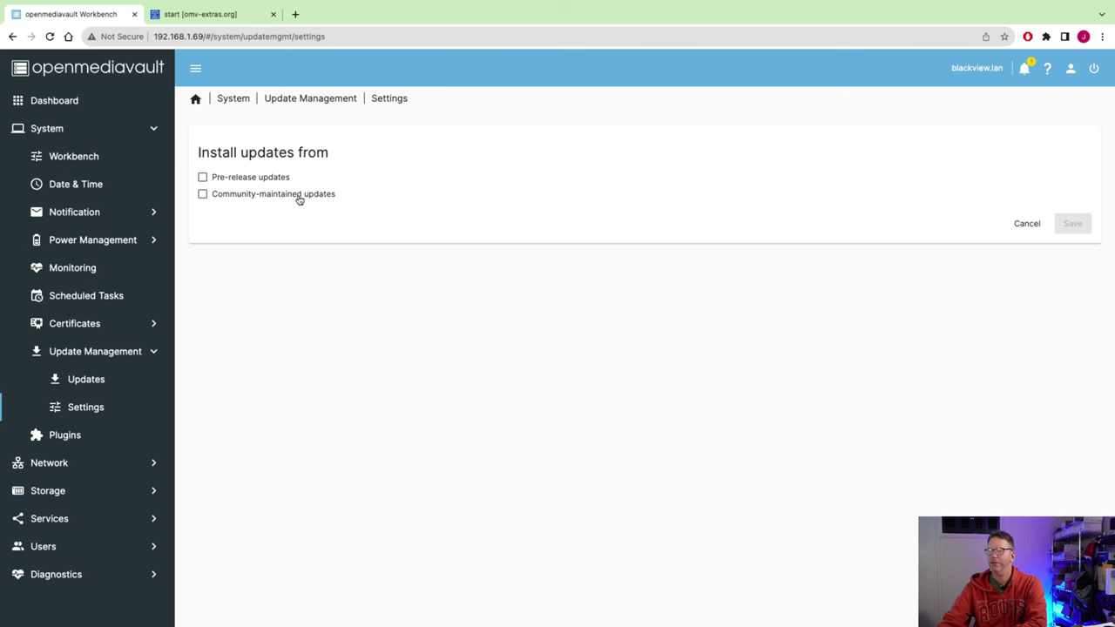
Step: Examine the list of available plugins and their descriptions
{"action": "left_click", "coordinate": [77, 435]}
{"action": "left_click", "coordinate": [350, 329]}
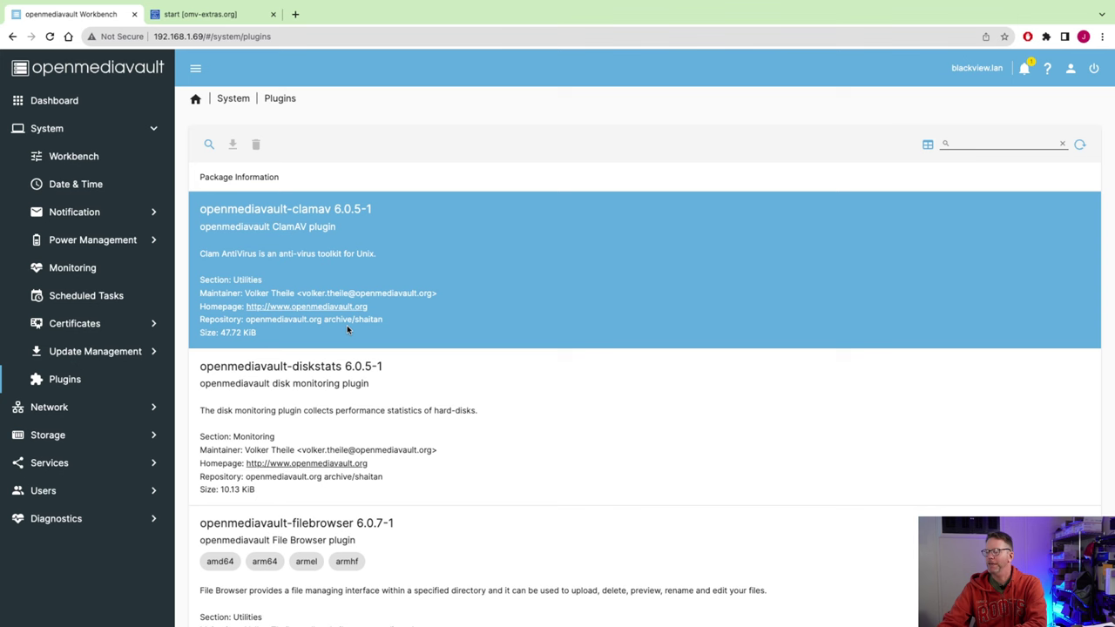
{"action": "scroll", "coordinate": [347, 325], "scroll_direction": "down", "scroll_amount": 2}
{"action": "left_click", "coordinate": [347, 325]}
{"action": "scroll", "coordinate": [347, 325], "scroll_direction": "down", "scroll_amount": 2}
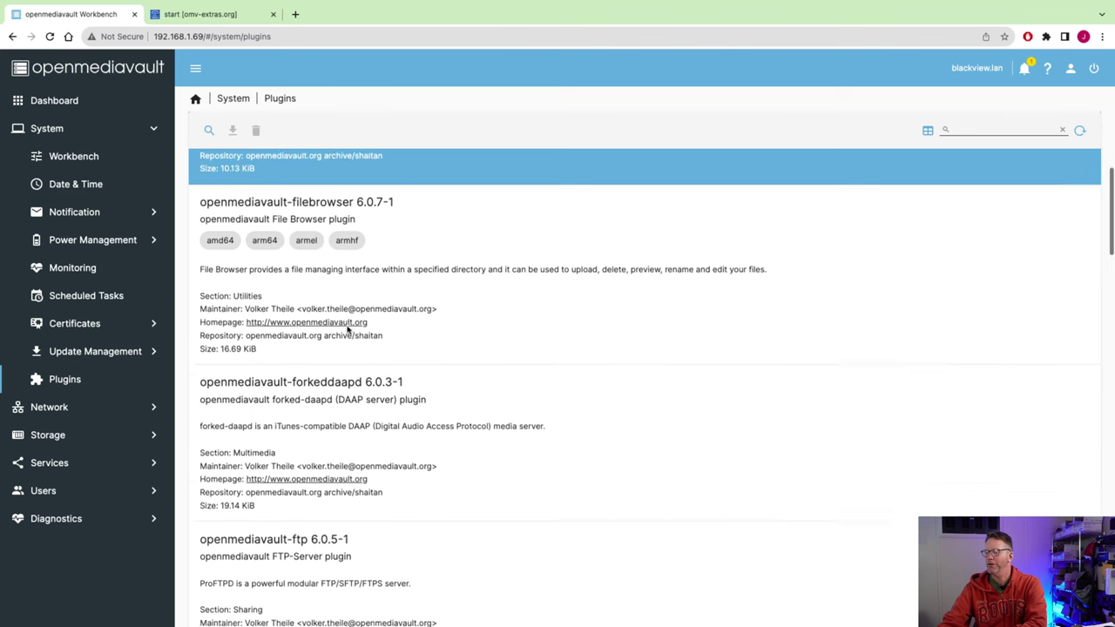
{"action": "scroll", "coordinate": [346, 325], "scroll_direction": "down", "scroll_amount": 1}
{"action": "left_click", "coordinate": [347, 325]}
{"action": "scroll", "coordinate": [347, 325], "scroll_direction": "down", "scroll_amount": 2}
{"action": "left_click", "coordinate": [348, 326]}
{"action": "scroll", "coordinate": [347, 326], "scroll_direction": "down", "scroll_amount": 1}
{"action": "scroll", "coordinate": [347, 340], "scroll_direction": "down", "scroll_amount": 5}
Step: Install the openmediavault-sharerootfs 6.0.3-1 plugin and close the installation log
{"action": "left_click", "coordinate": [346, 347]}
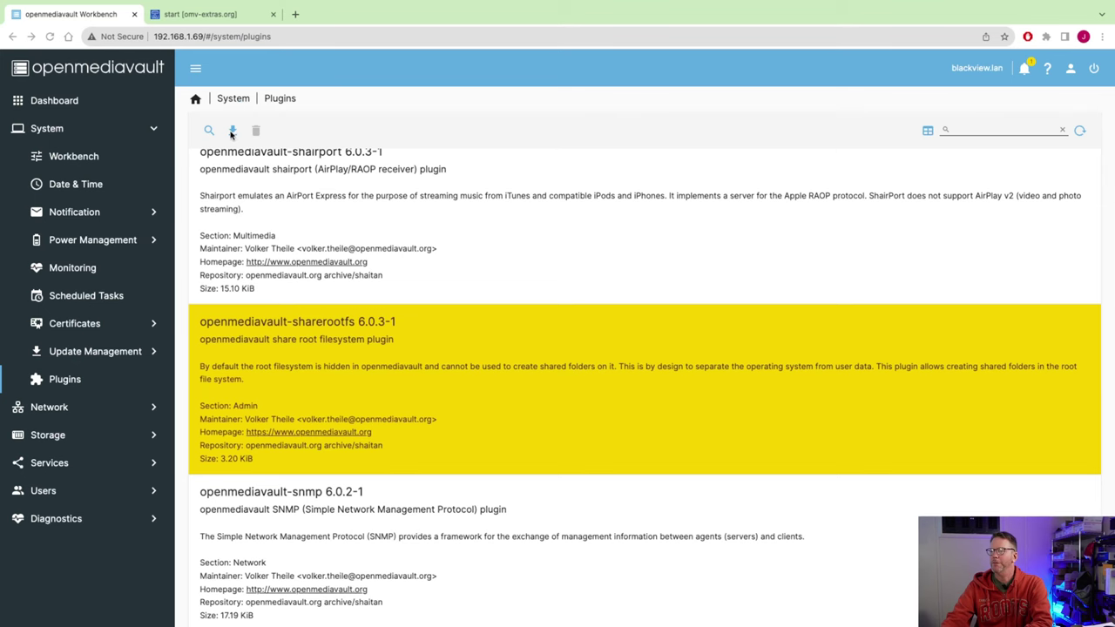
{"action": "left_click", "coordinate": [233, 130]}
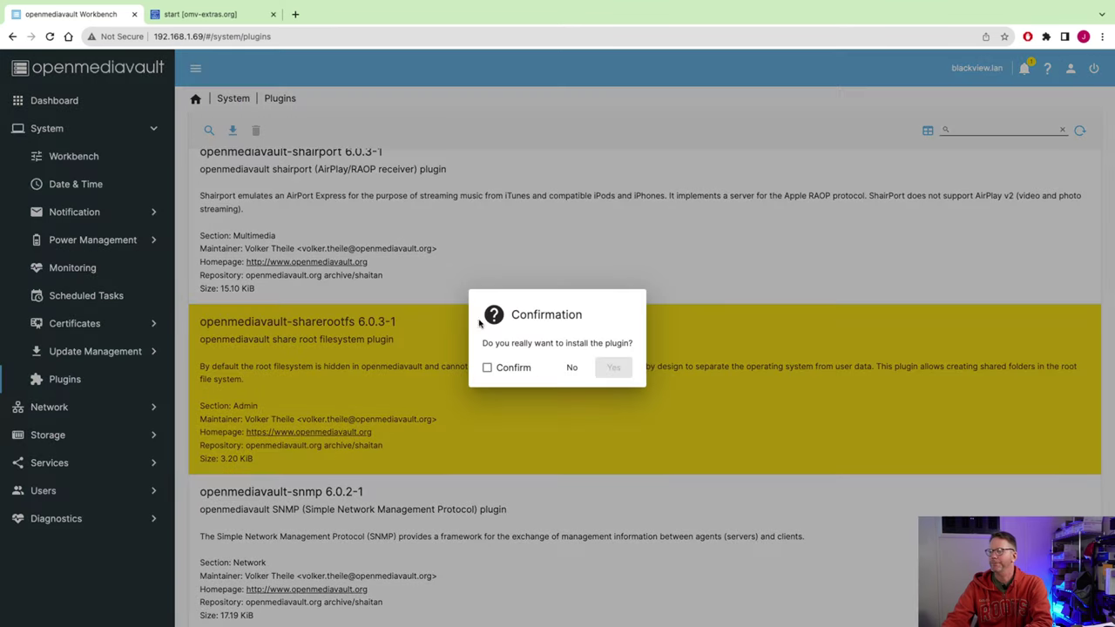
{"action": "left_click", "coordinate": [489, 369]}
{"action": "left_click", "coordinate": [613, 369]}
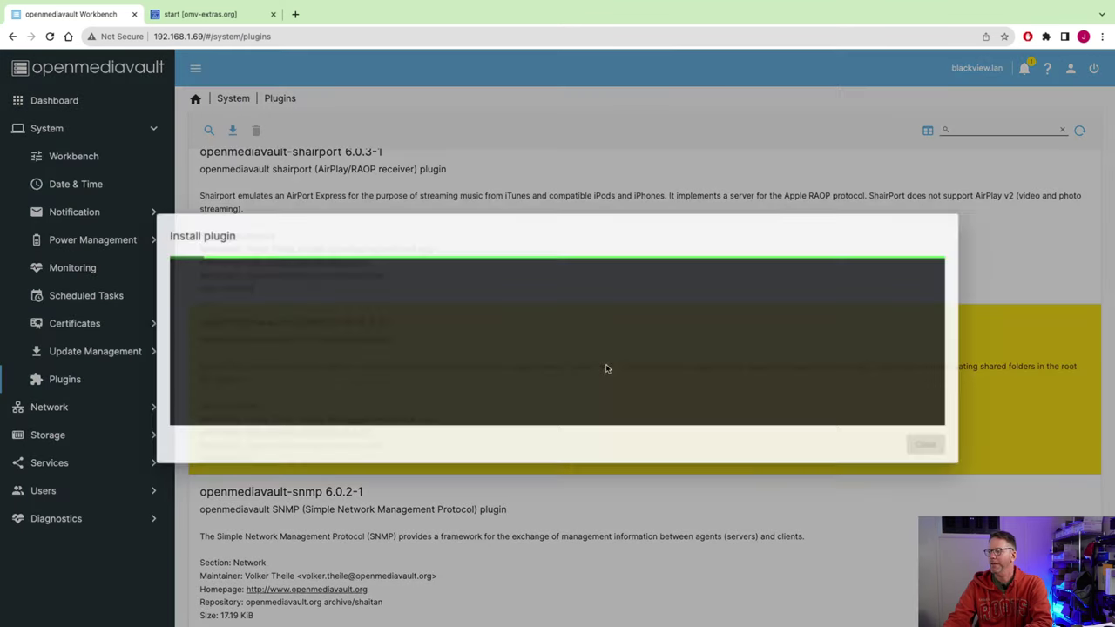
{"action": "left_click", "coordinate": [941, 448]}
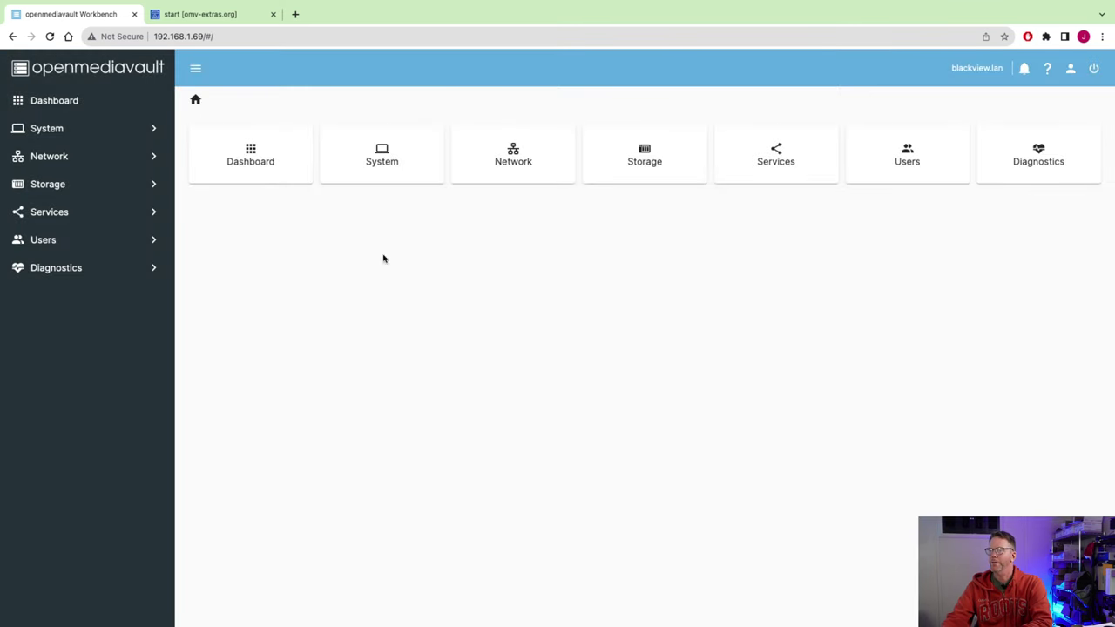
Step: Search the system plugins for "wetty" and install the openmediavault-wetty 6.0.7-1 plugin
{"action": "left_click", "coordinate": [127, 129]}
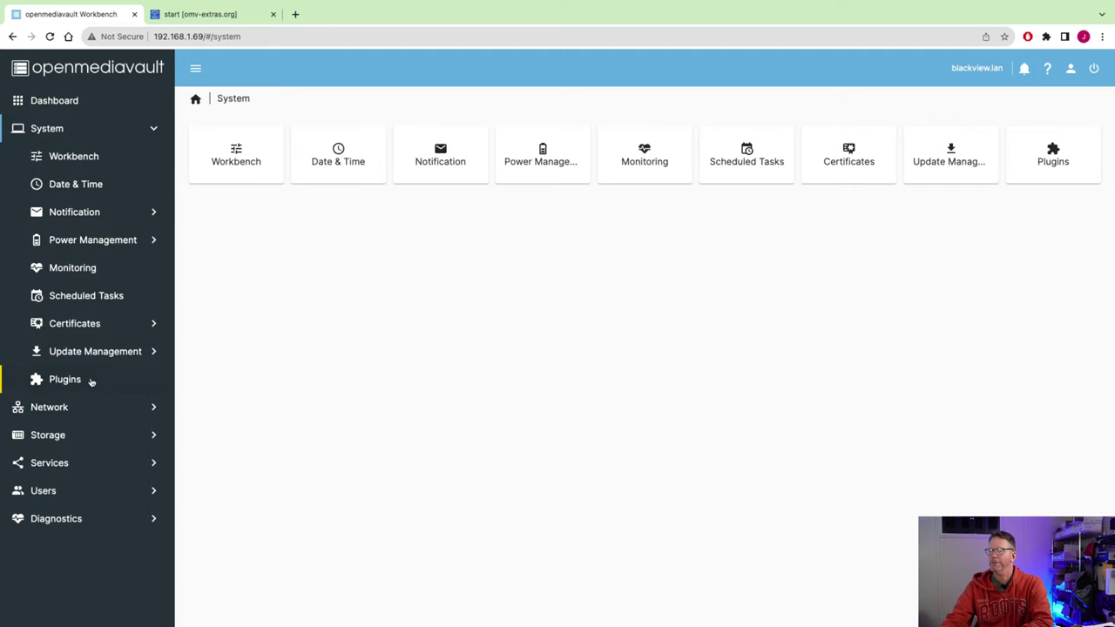
{"action": "left_click", "coordinate": [65, 380]}
{"action": "scroll", "coordinate": [407, 388], "scroll_direction": "down", "scroll_amount": 10}
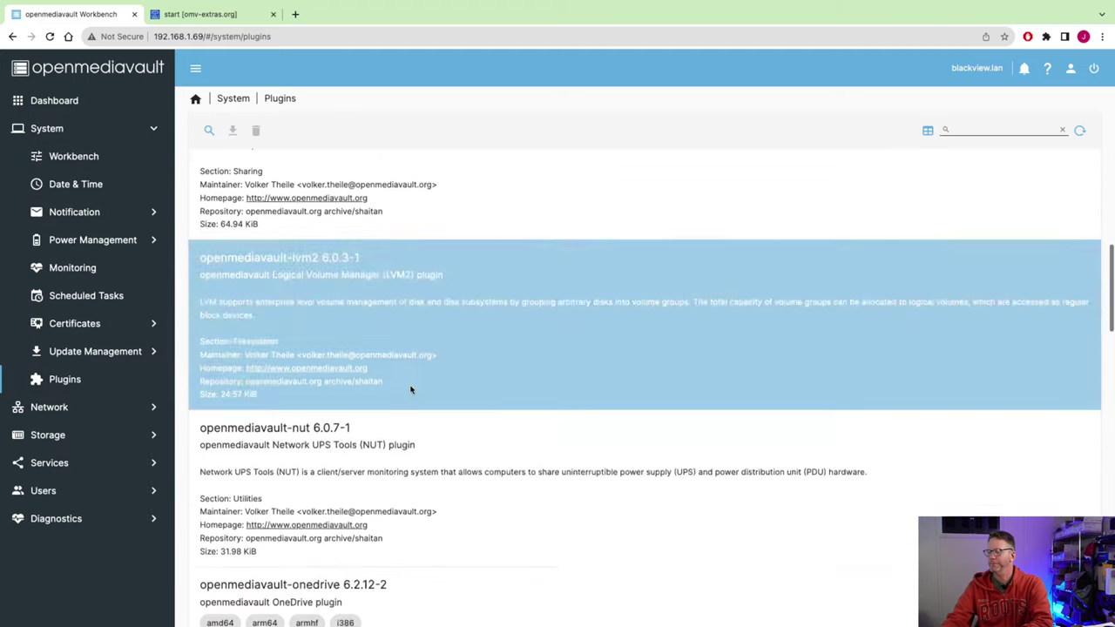
{"action": "scroll", "coordinate": [862, 195], "scroll_direction": "up", "scroll_amount": 10}
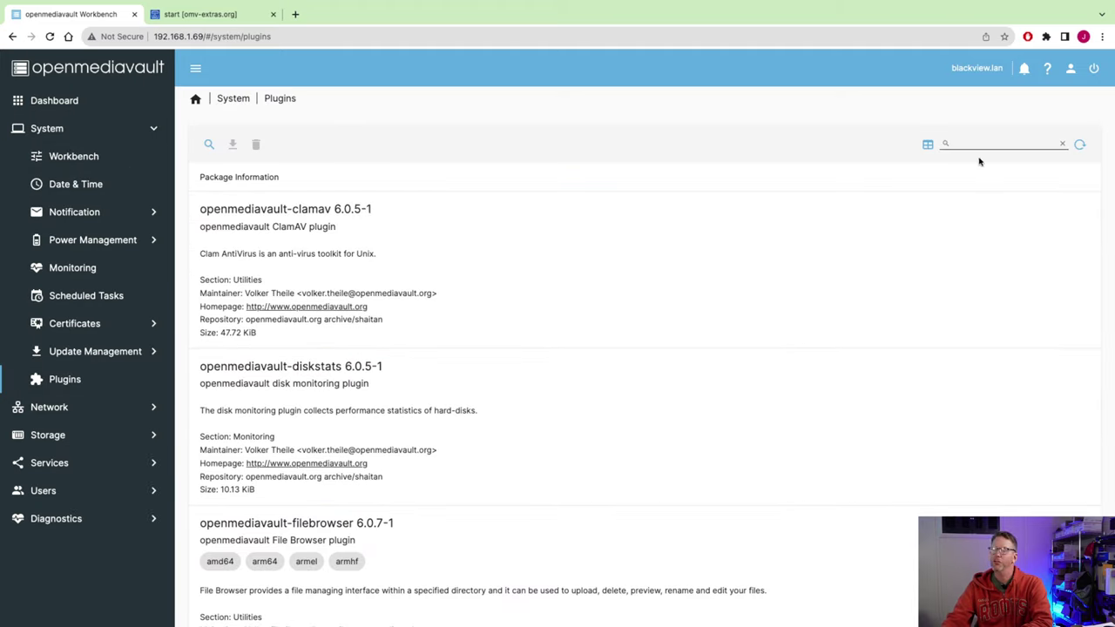
{"action": "left_click", "coordinate": [973, 142]}
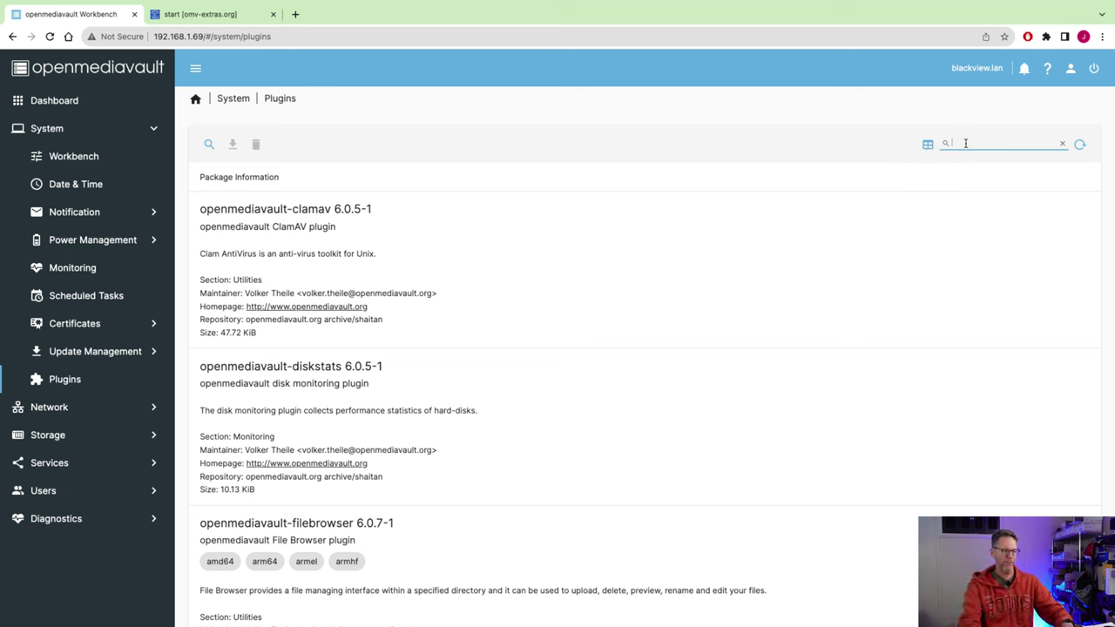
{"action": "type", "text": "we"}
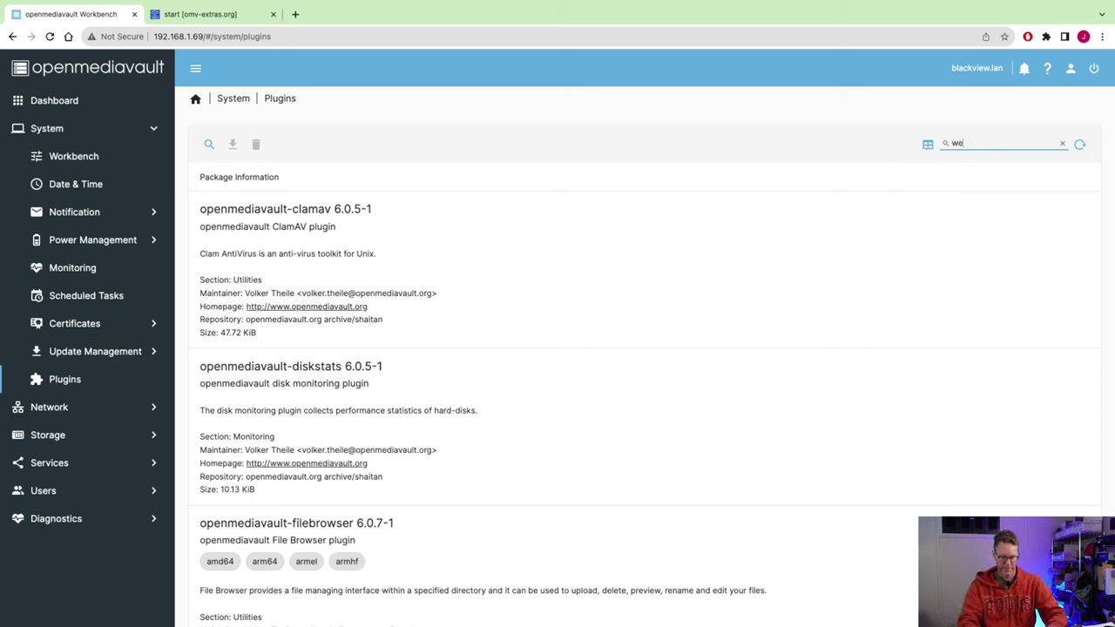
{"action": "type", "text": "tty"}
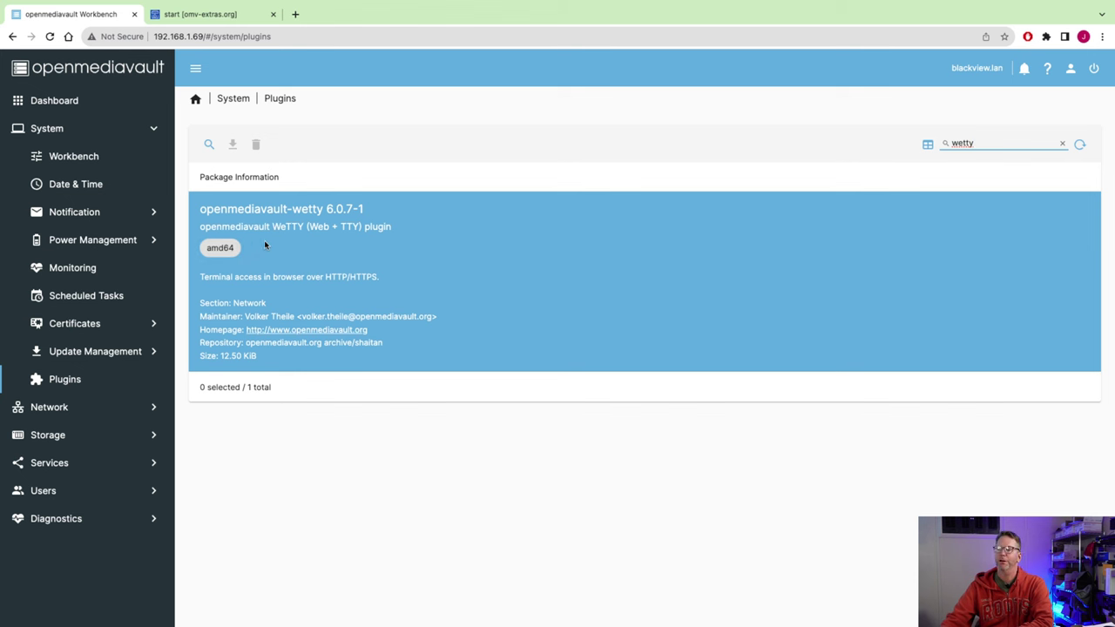
{"action": "left_click", "coordinate": [266, 246]}
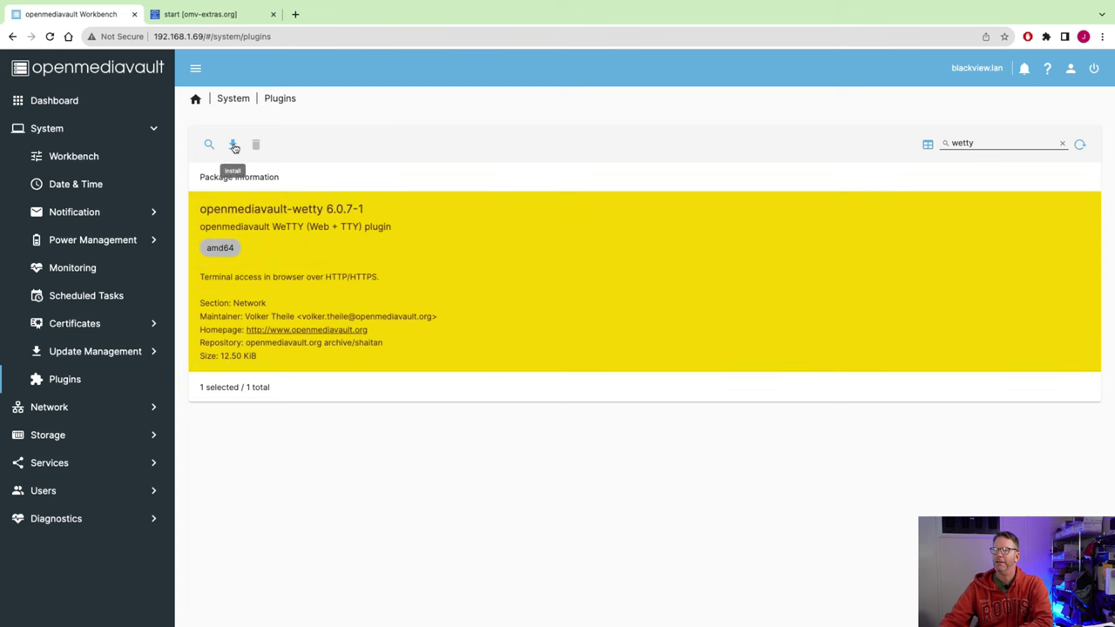
{"action": "left_click", "coordinate": [234, 146]}
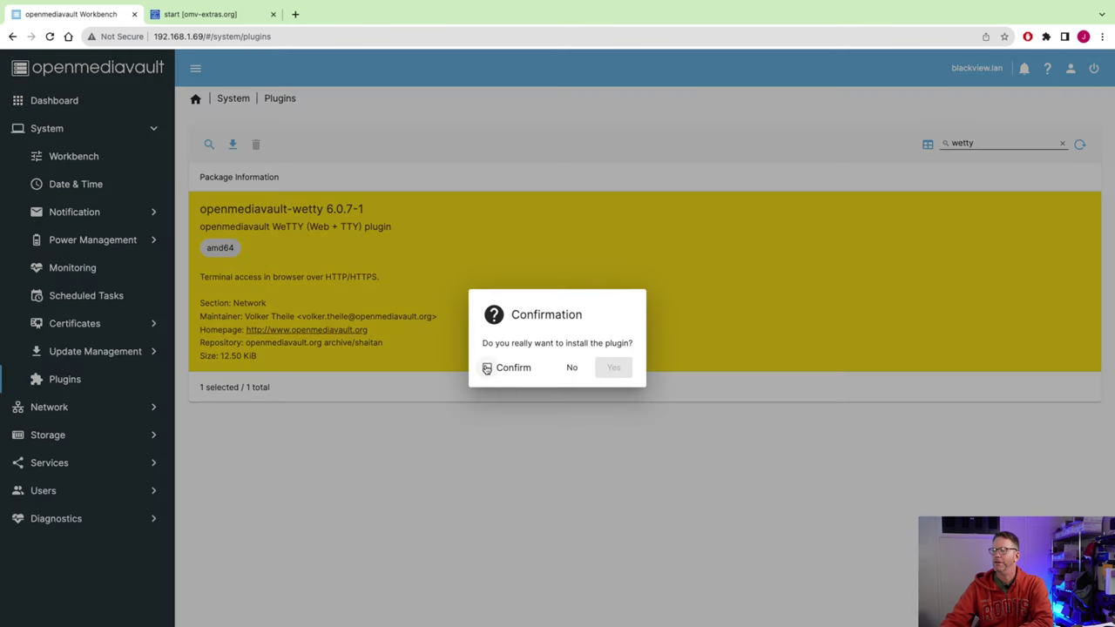
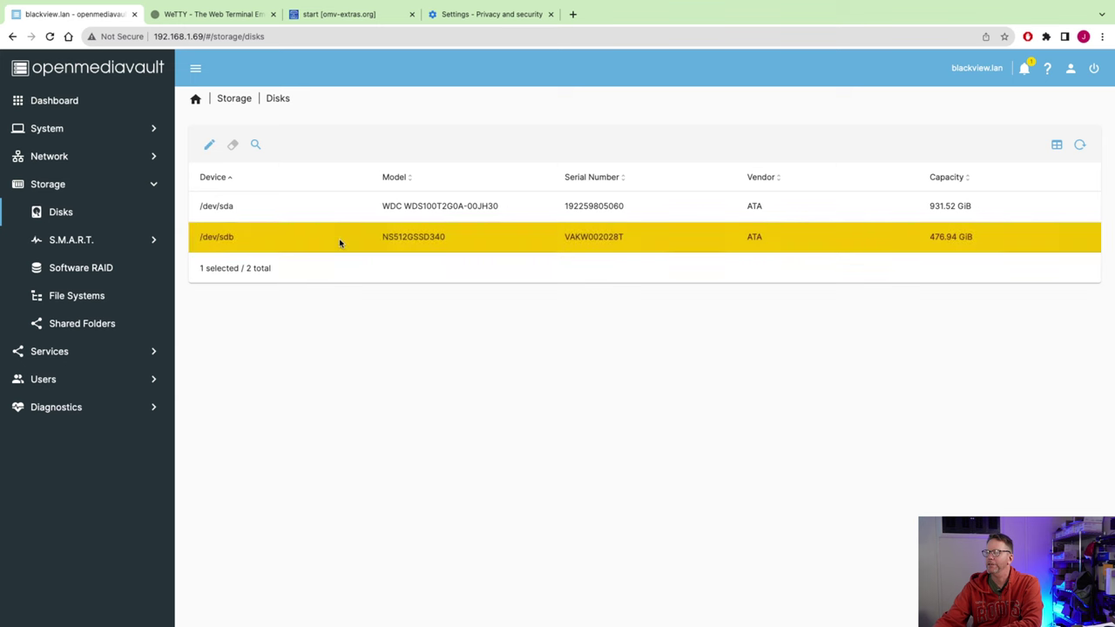
Step: Examine the power management, acoustic management, spindown and write-cache options of the /dev/sdb disk and leave without saving
{"action": "left_click", "coordinate": [209, 146]}
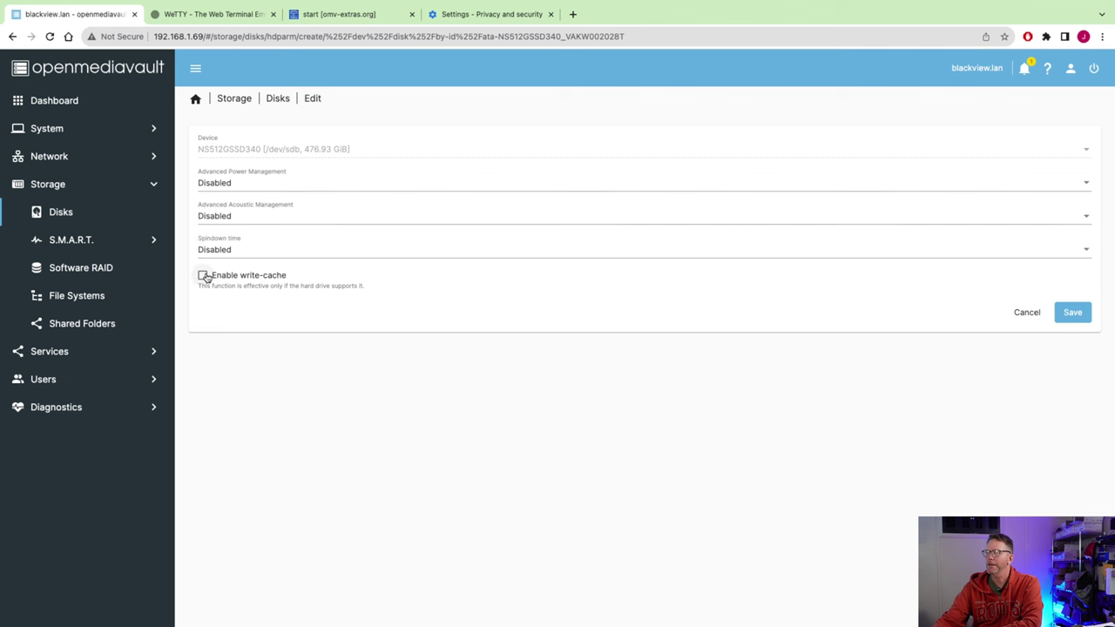
{"action": "key", "text": "alt+Left"}
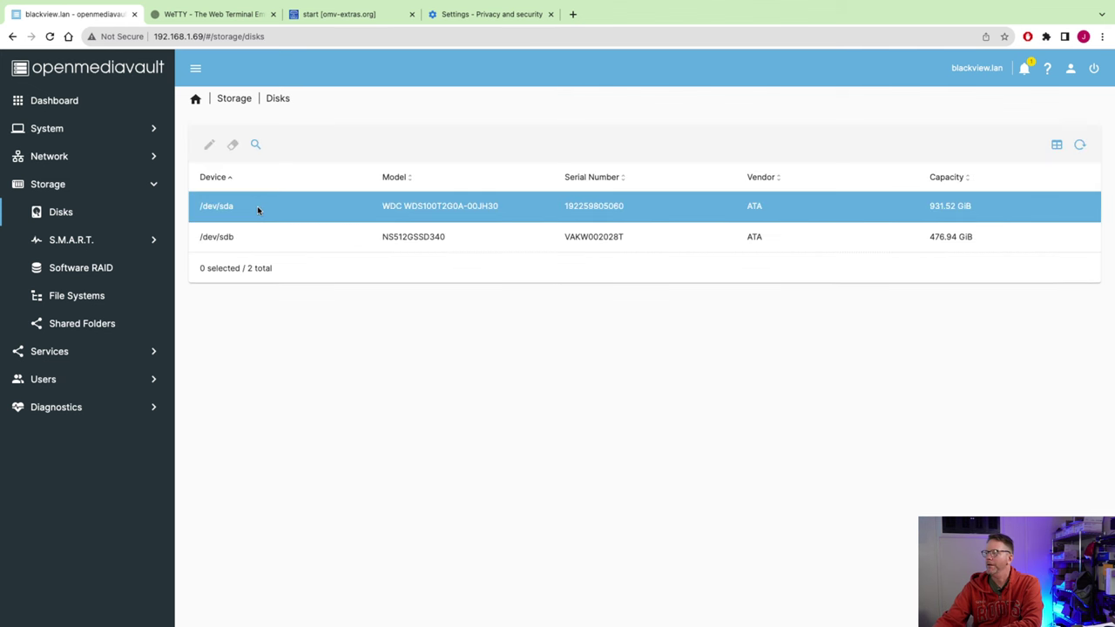
Step: Wipe the /dev/sda disk using the quick method, confirming that all its data will be lost
{"action": "left_click", "coordinate": [257, 205]}
{"action": "left_click", "coordinate": [233, 147]}
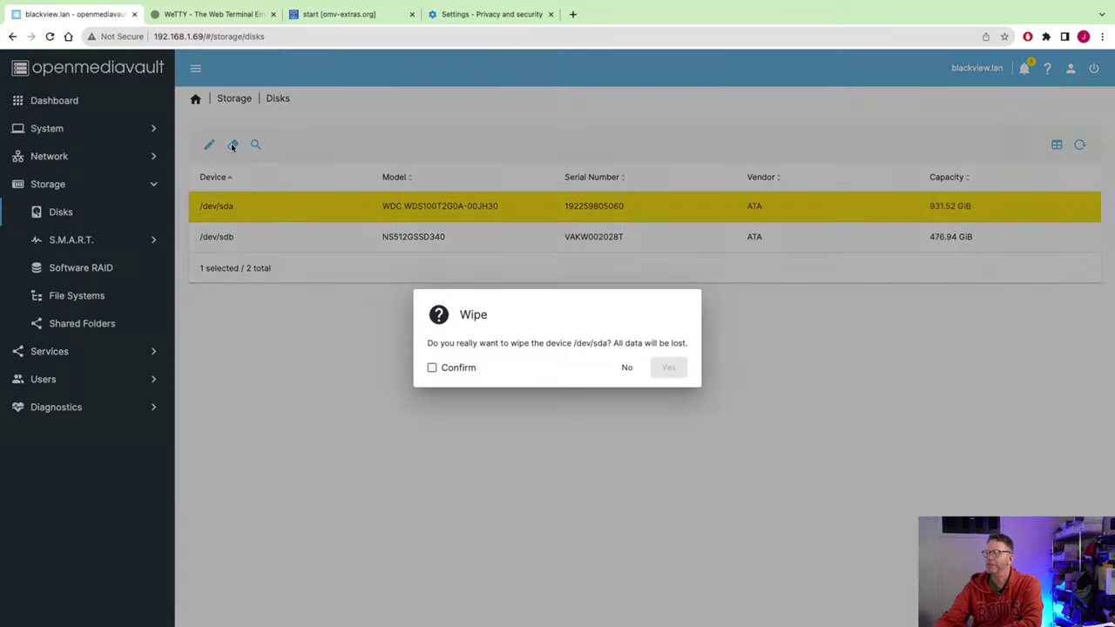
{"action": "left_click", "coordinate": [432, 367]}
{"action": "left_click", "coordinate": [668, 367]}
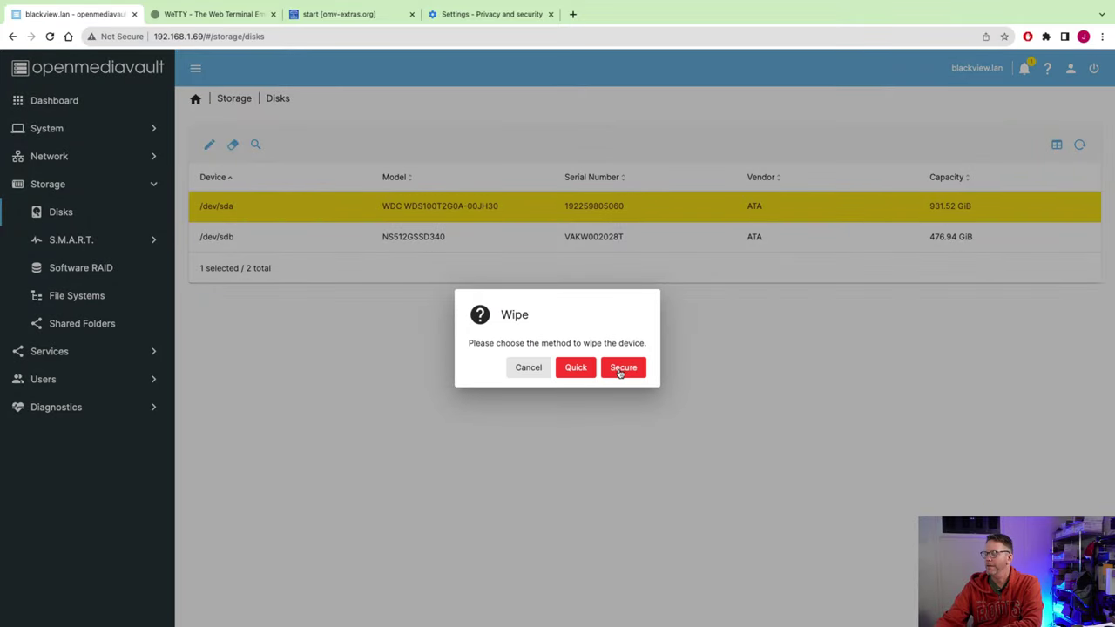
{"action": "left_click", "coordinate": [578, 369]}
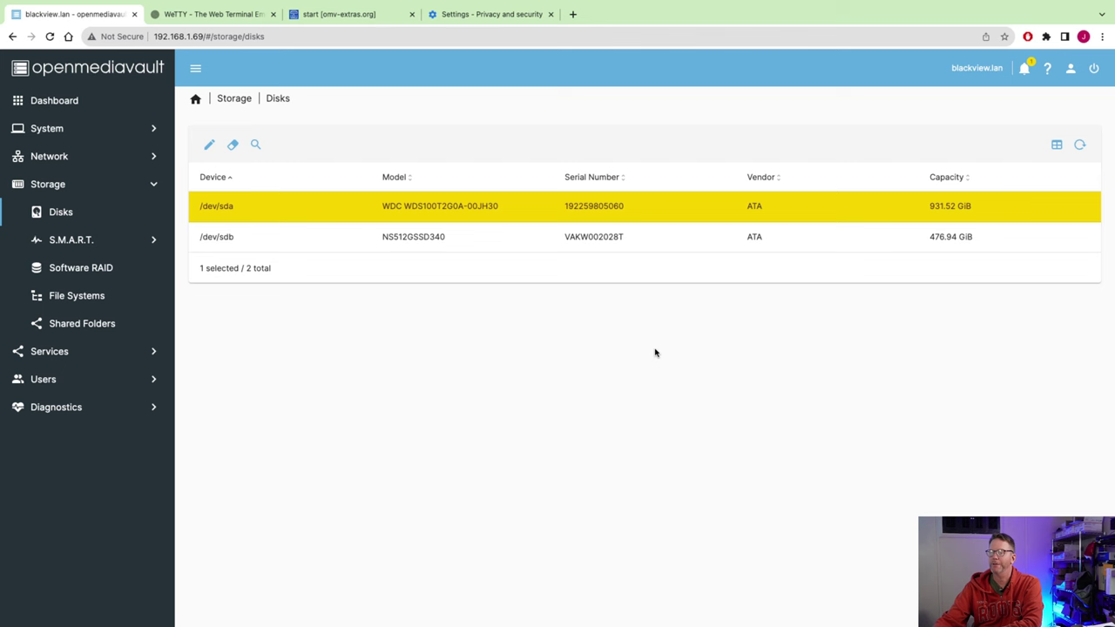
Step: Enable S.M.A.R.T. in its general settings, save, and apply the pending configuration changes
{"action": "left_click", "coordinate": [106, 244]}
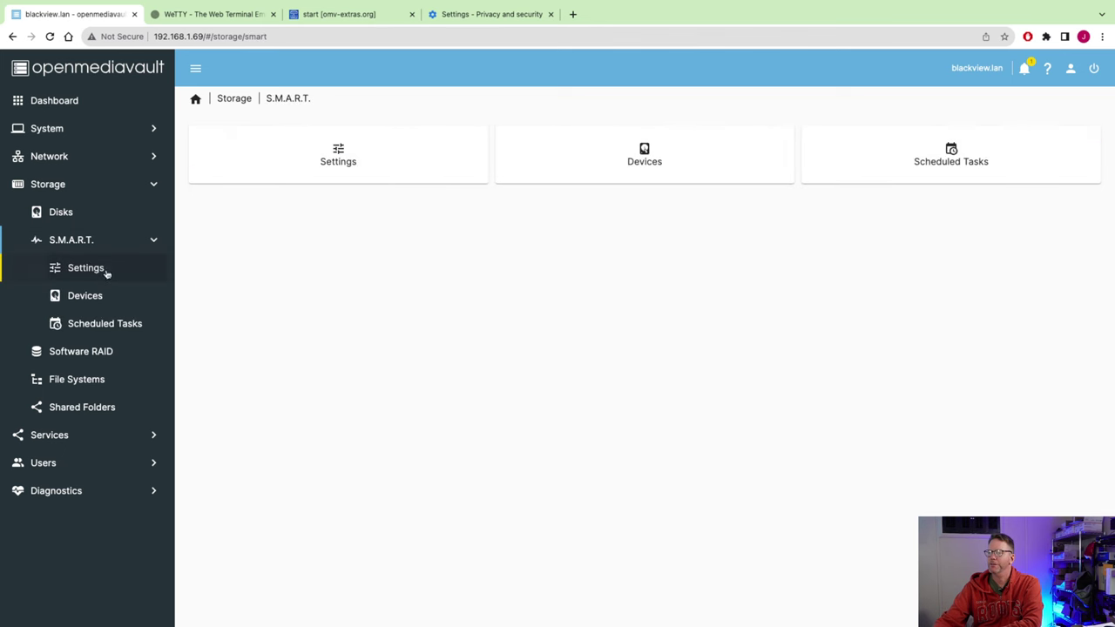
{"action": "left_click", "coordinate": [107, 270]}
{"action": "left_click", "coordinate": [204, 145]}
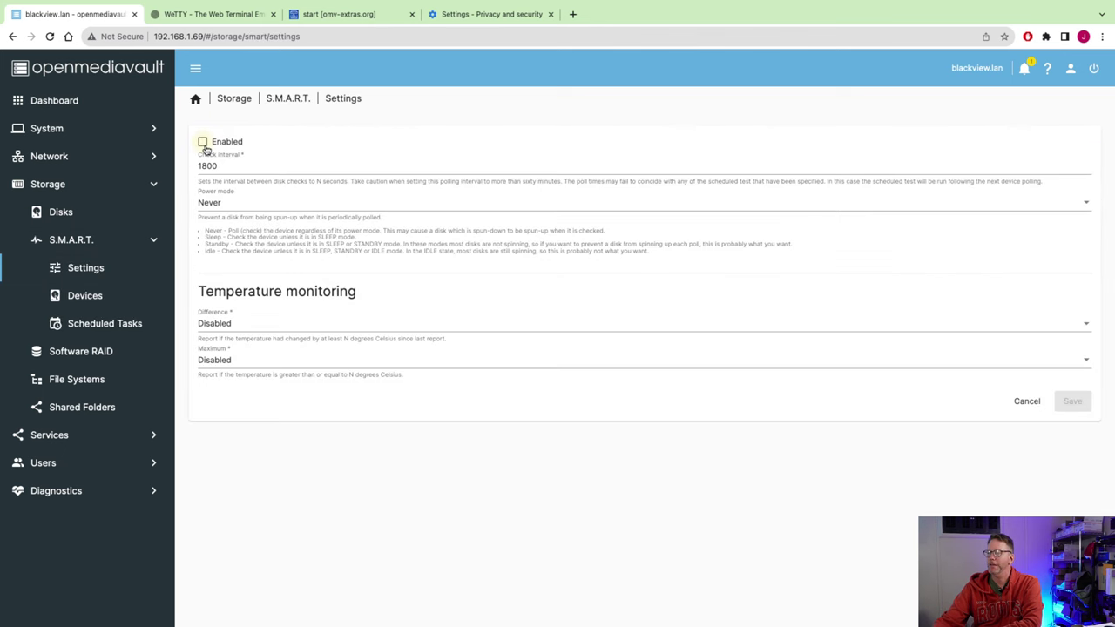
{"action": "left_click", "coordinate": [1070, 404]}
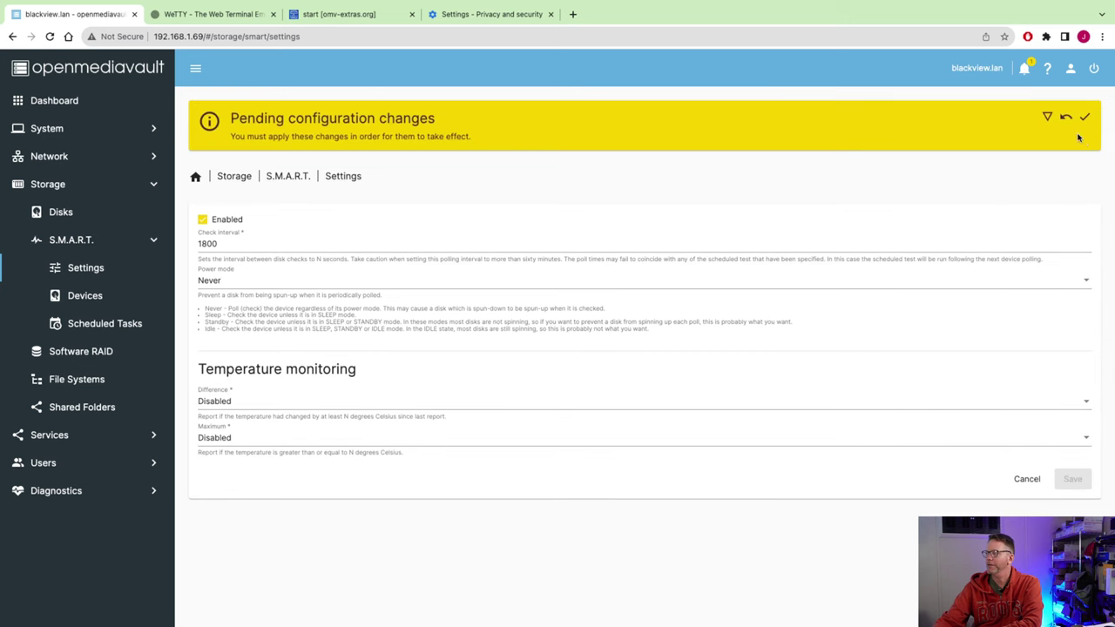
{"action": "left_click", "coordinate": [1085, 117]}
{"action": "left_click", "coordinate": [645, 368]}
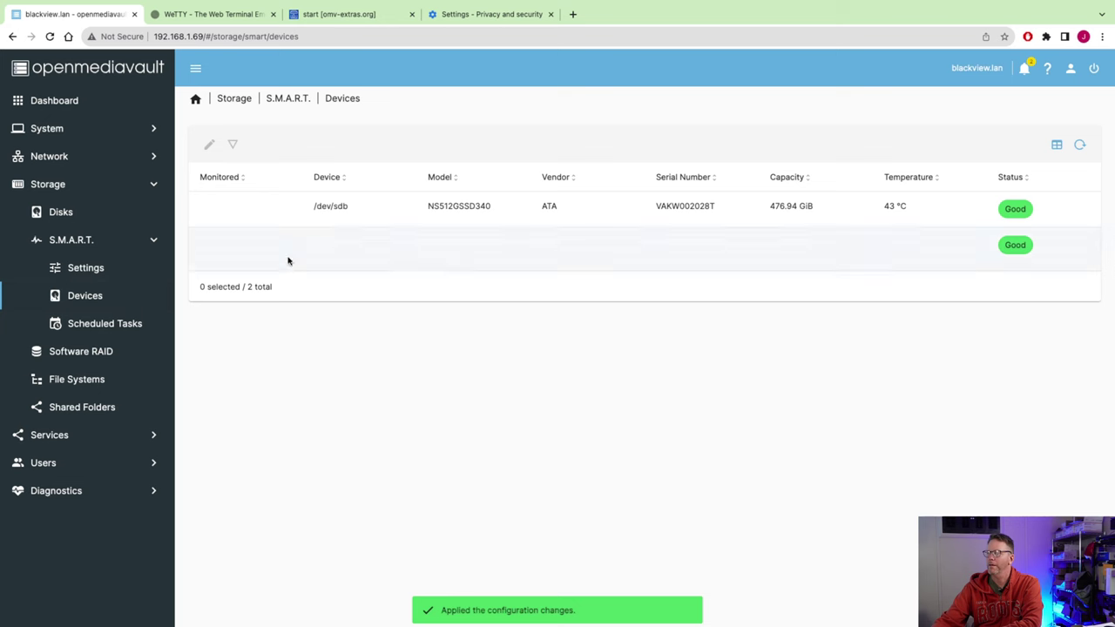
Step: Enable S.M.A.R.T. monitoring for the /dev/sdb device and save it
{"action": "left_click", "coordinate": [329, 207]}
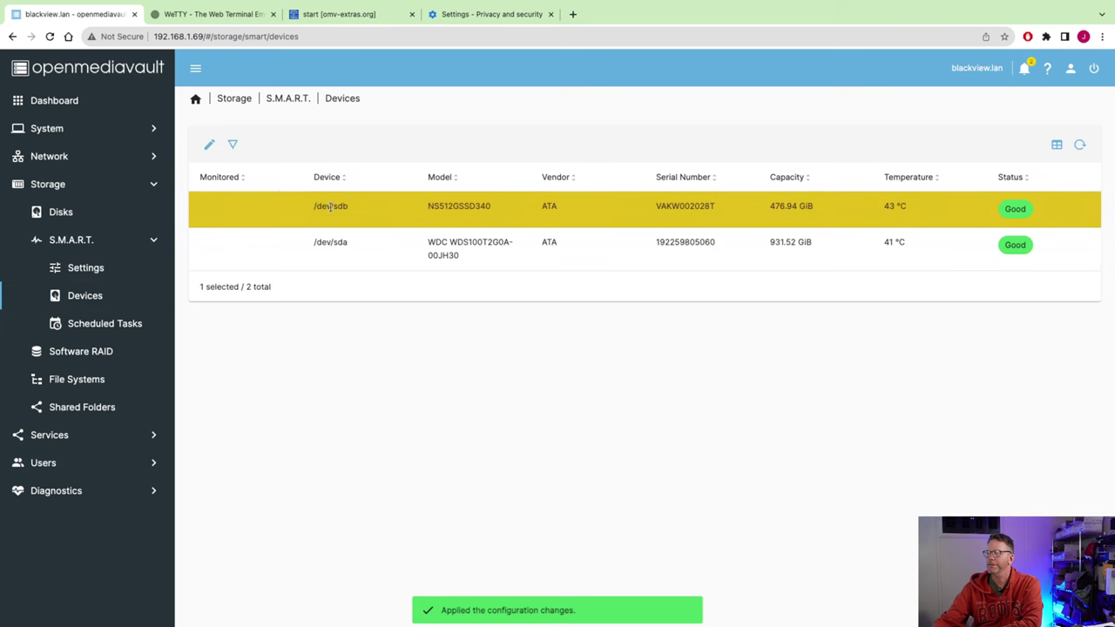
{"action": "left_click", "coordinate": [209, 148]}
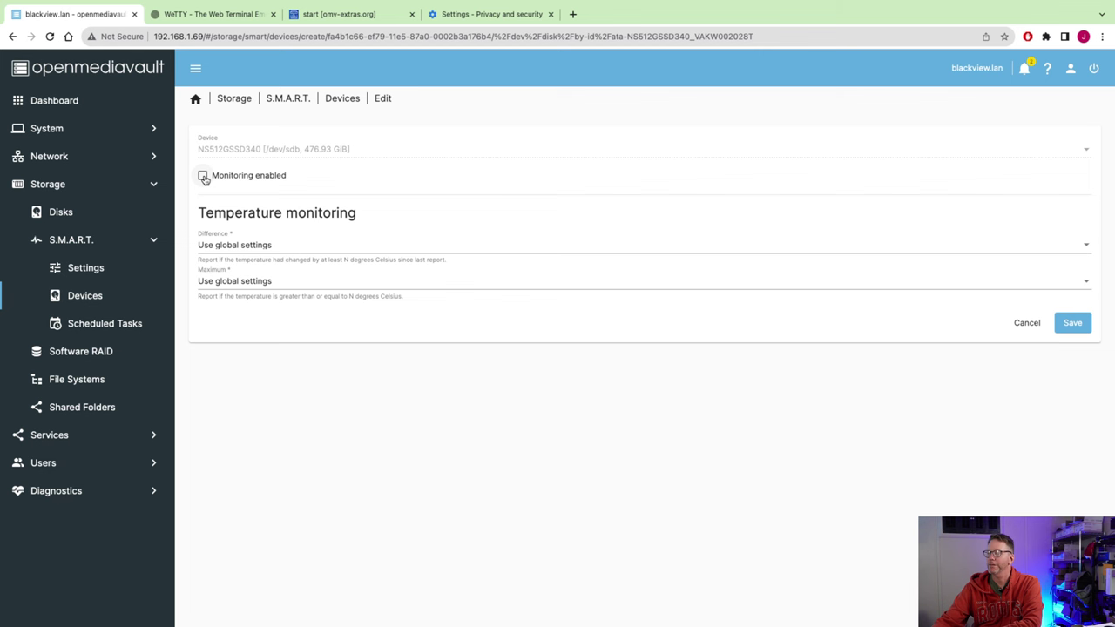
{"action": "left_click", "coordinate": [202, 177]}
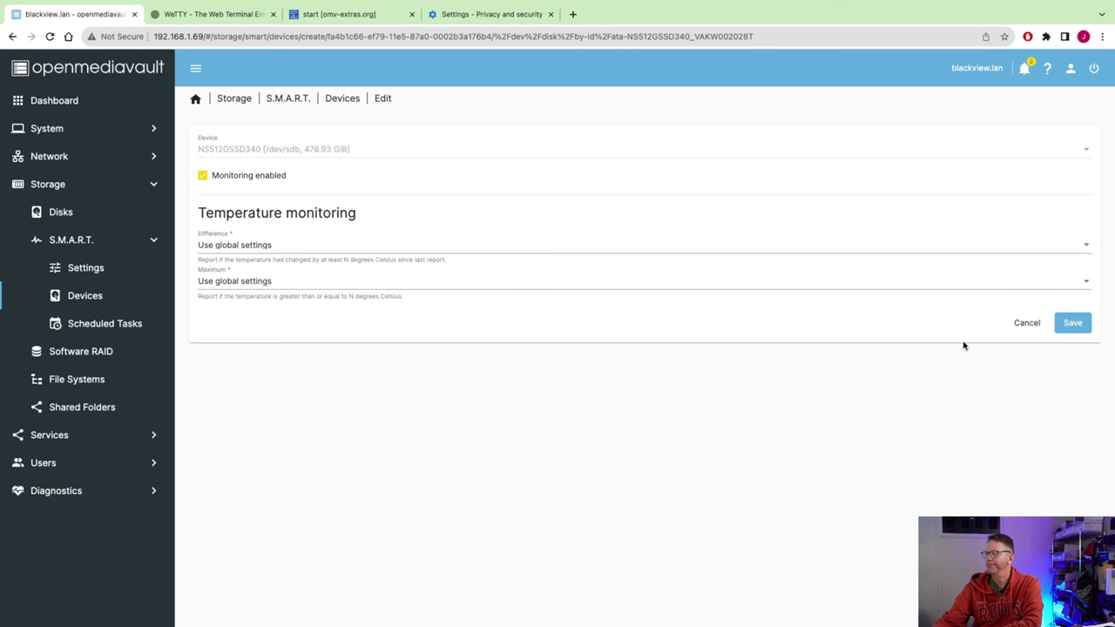
{"action": "left_click", "coordinate": [1074, 331]}
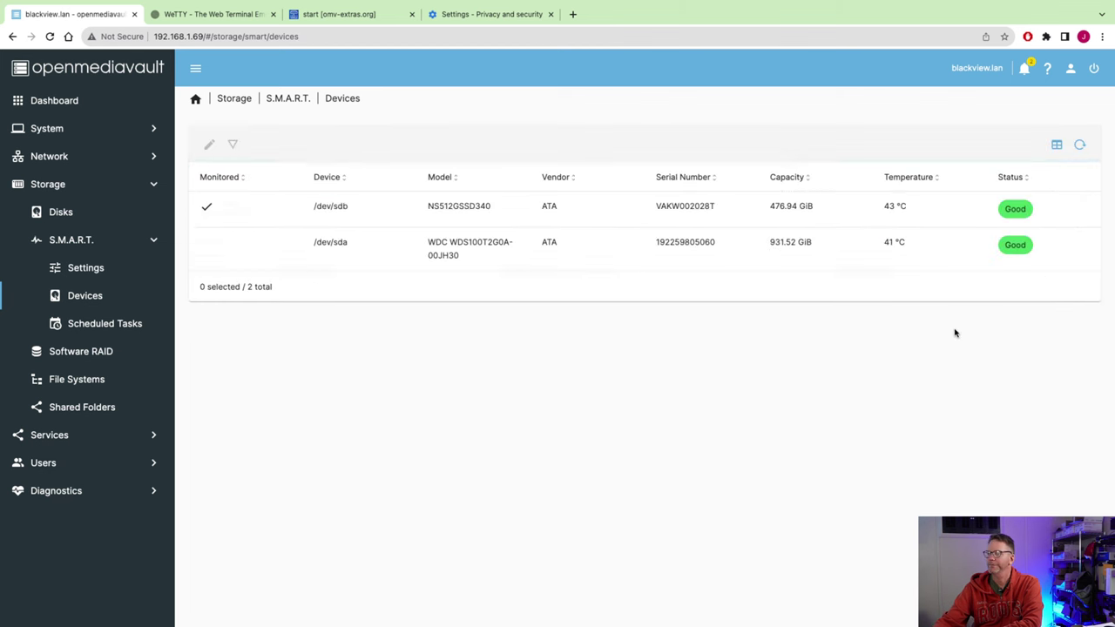
Step: Examine the S.M.A.R.T. details of /dev/sda: device information, attributes, self-test logs and extended information
{"action": "left_click", "coordinate": [512, 248]}
{"action": "left_click", "coordinate": [233, 146]}
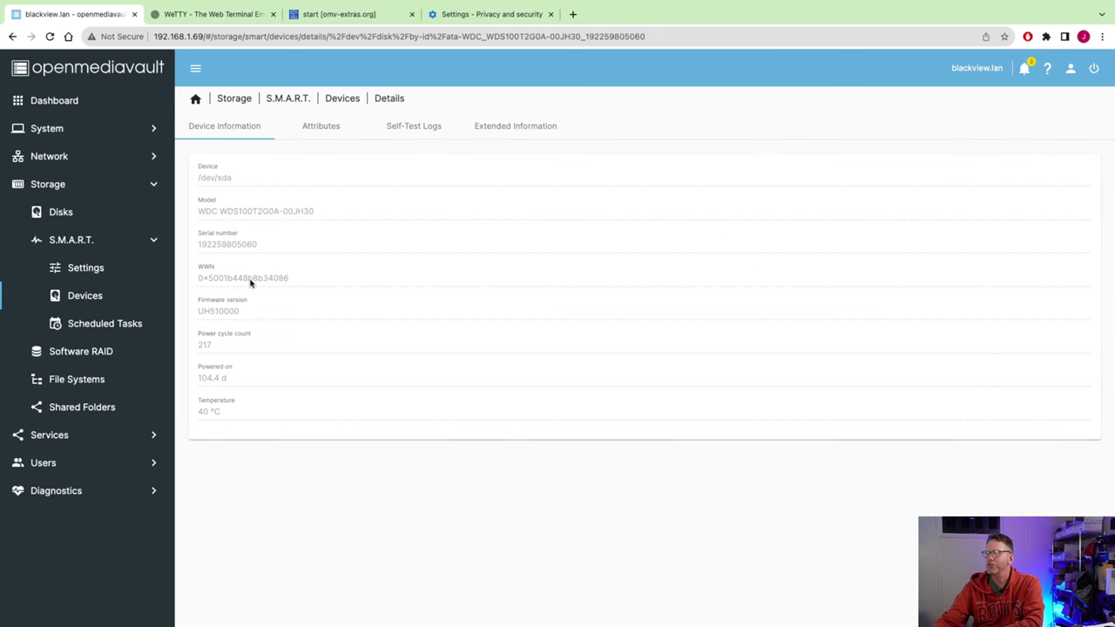
{"action": "left_click", "coordinate": [323, 130]}
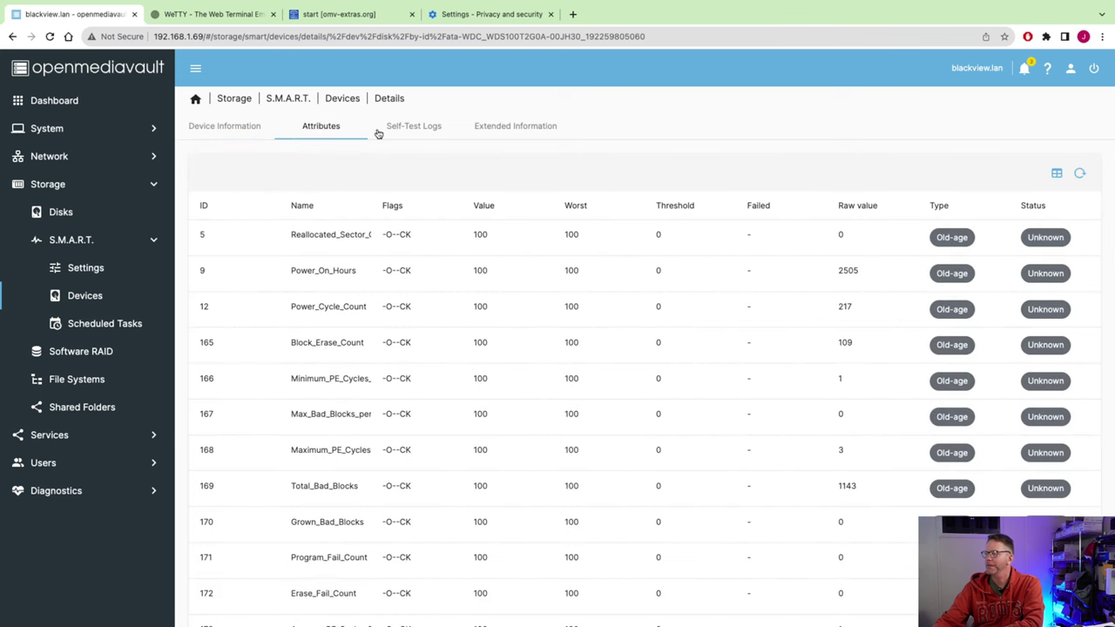
{"action": "left_click", "coordinate": [411, 128]}
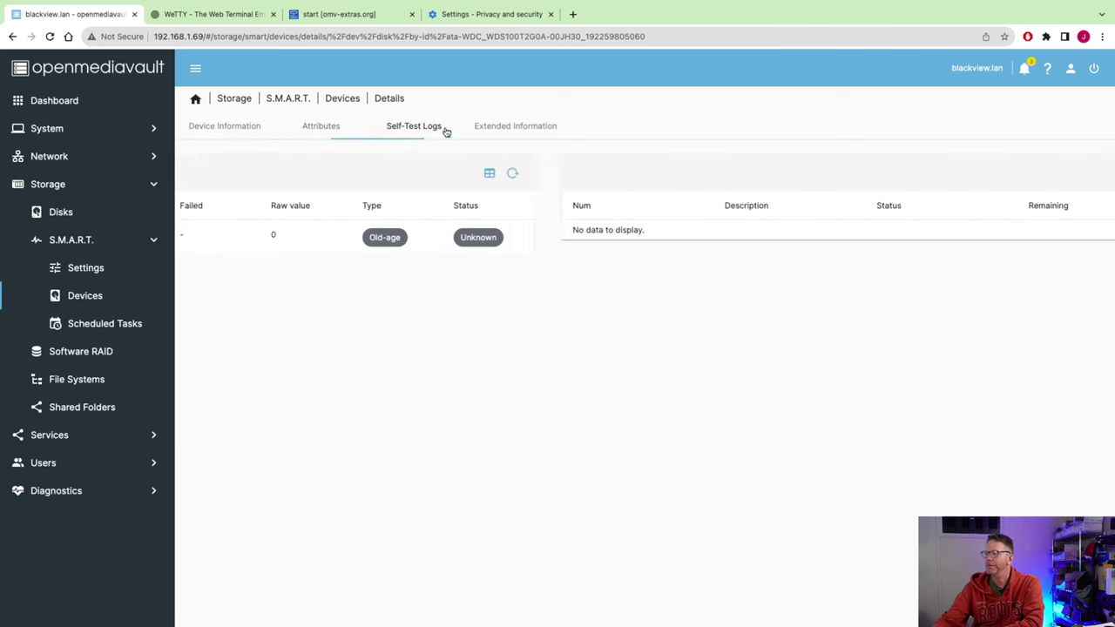
{"action": "left_click", "coordinate": [508, 129]}
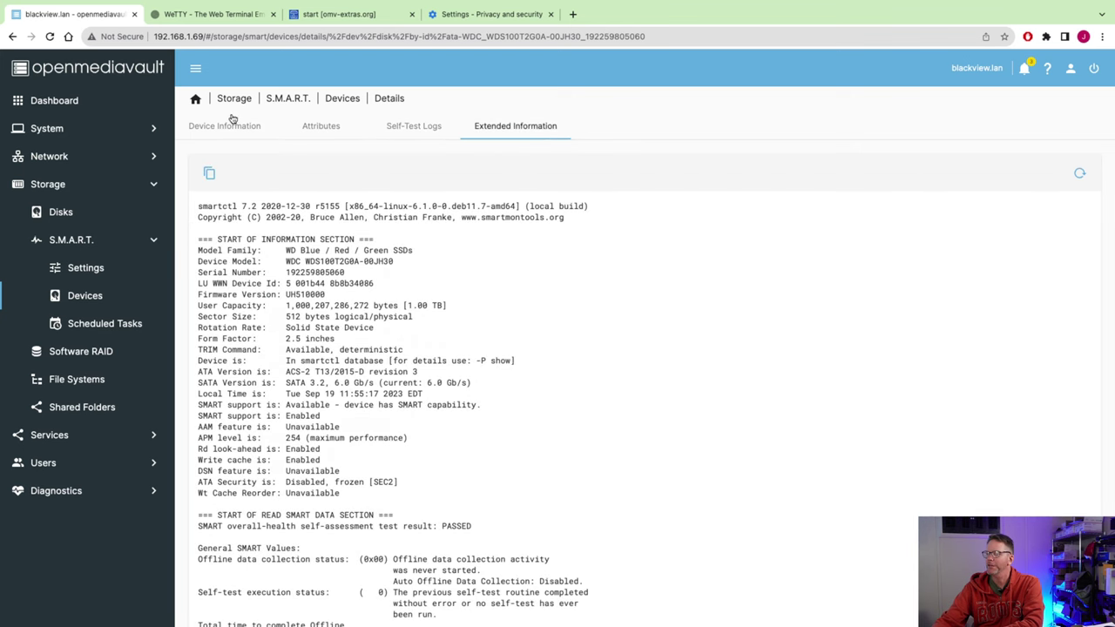
Step: Examine the options for a new scheduled S.M.A.R.T. task on the /dev/sdb device without saving it
{"action": "left_click", "coordinate": [104, 323]}
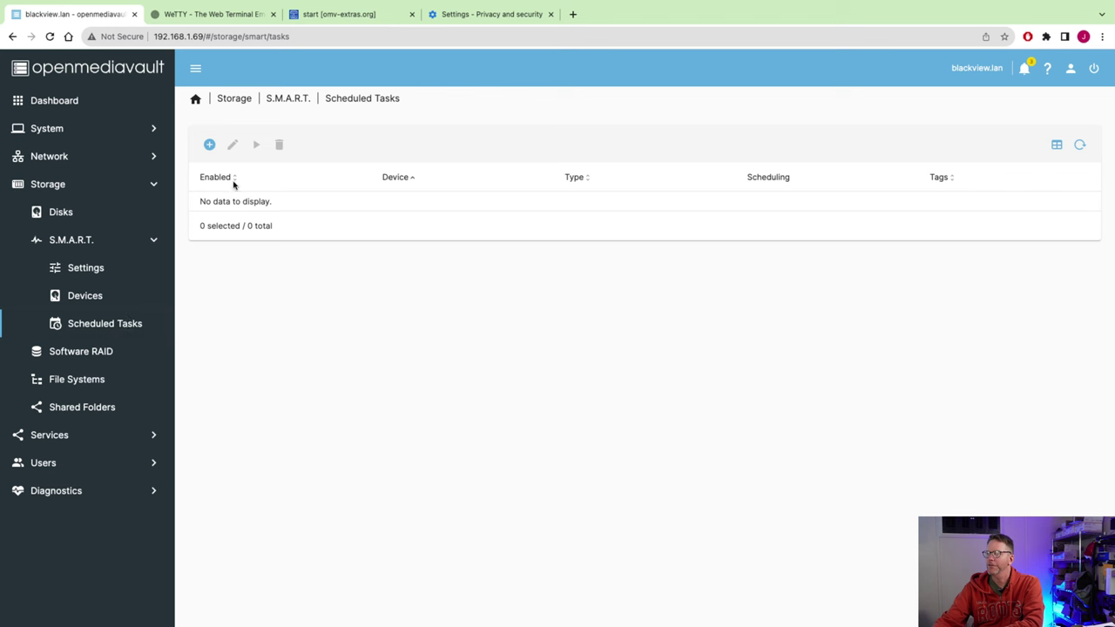
{"action": "left_click", "coordinate": [209, 144]}
{"action": "left_click", "coordinate": [237, 167]}
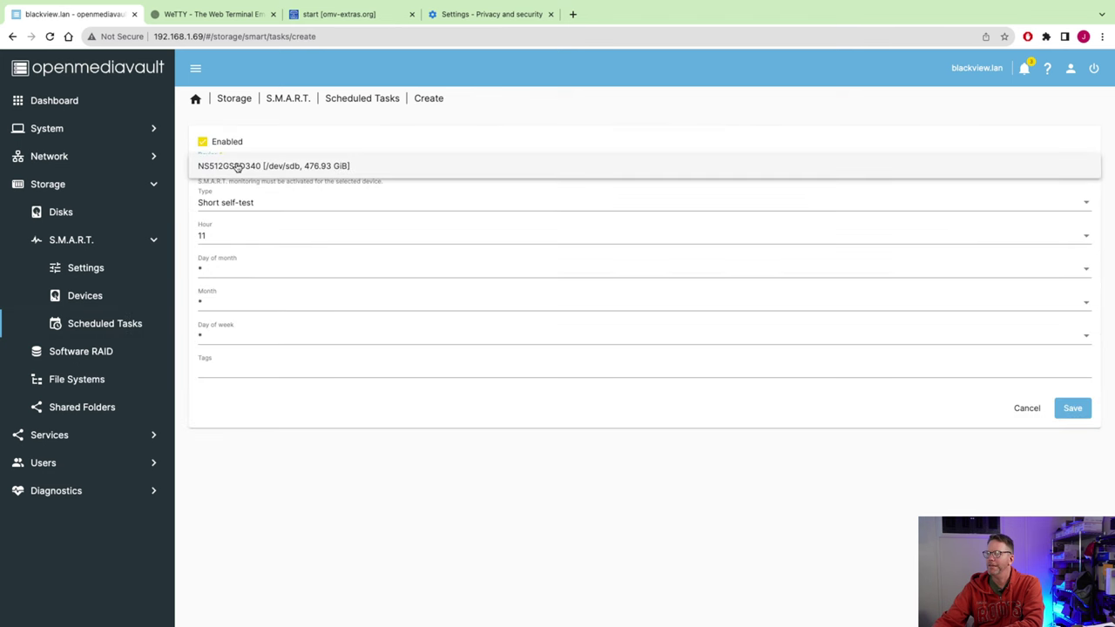
{"action": "left_click", "coordinate": [244, 167]}
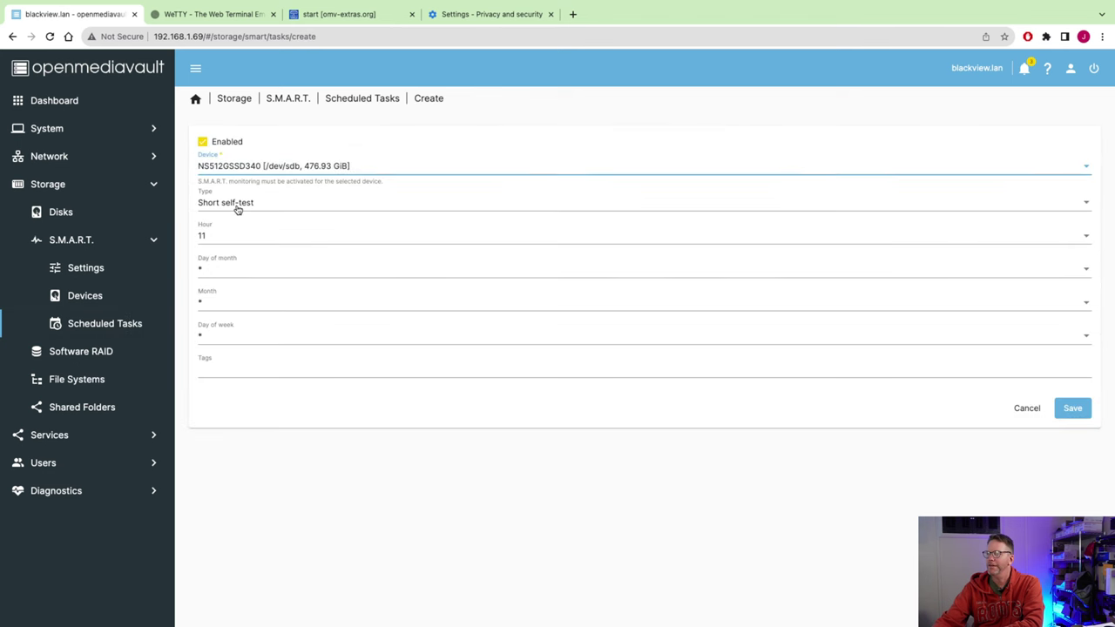
Step: Examine the level and device choices for a new software RAID, including Mirror, without creating the array
{"action": "left_click", "coordinate": [111, 350]}
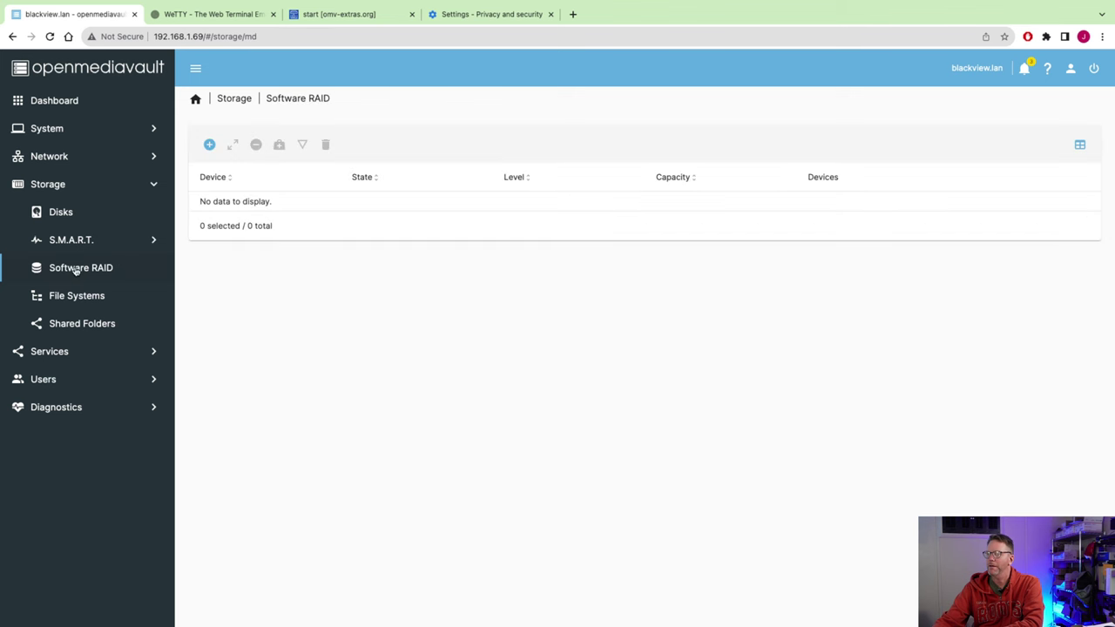
{"action": "left_click", "coordinate": [209, 146]}
{"action": "left_click", "coordinate": [230, 157]}
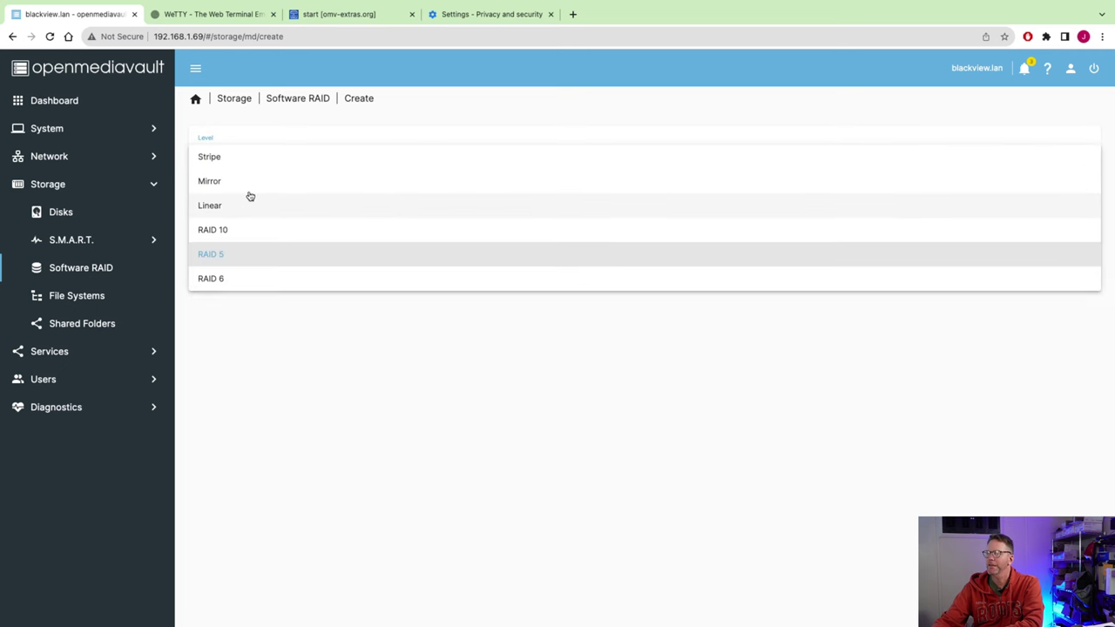
{"action": "left_click", "coordinate": [248, 182]}
{"action": "left_click", "coordinate": [248, 182]}
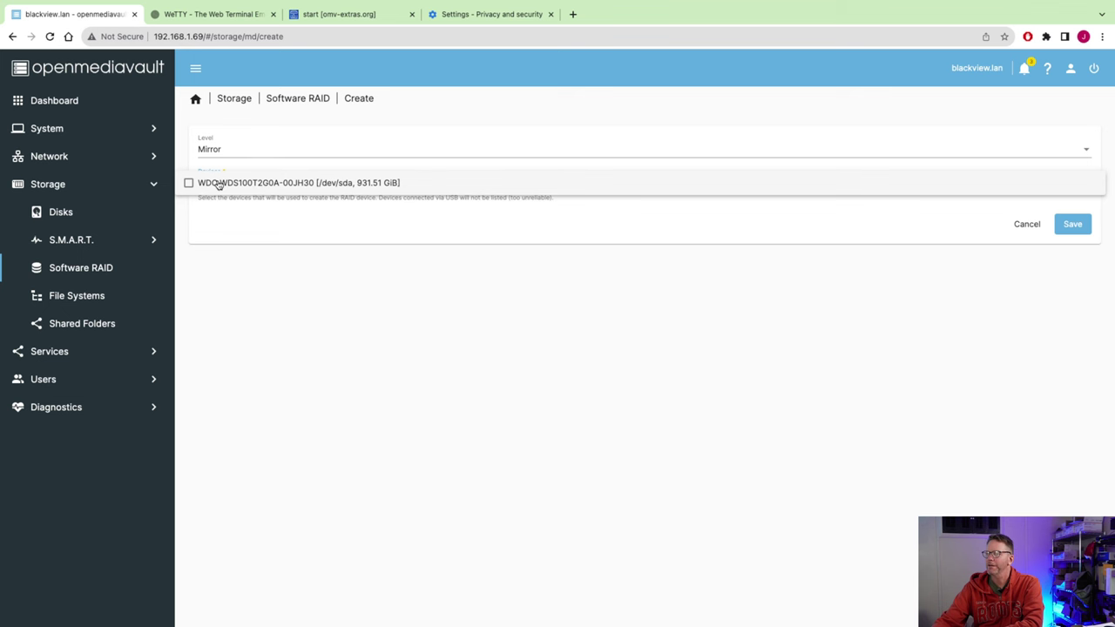
{"action": "left_click", "coordinate": [234, 154]}
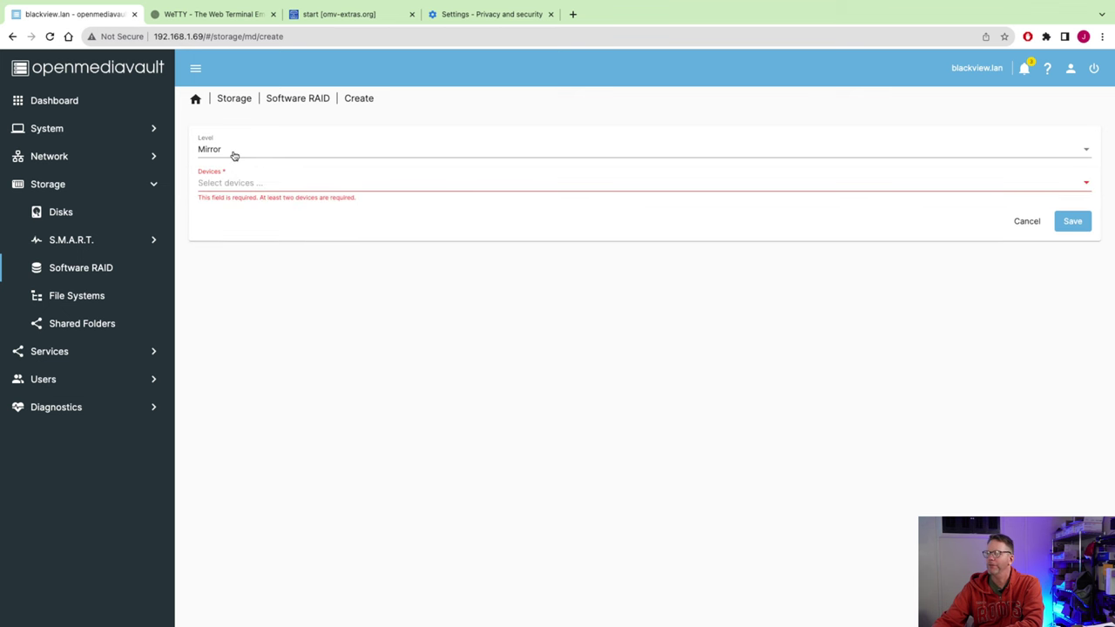
{"action": "left_click", "coordinate": [231, 154]}
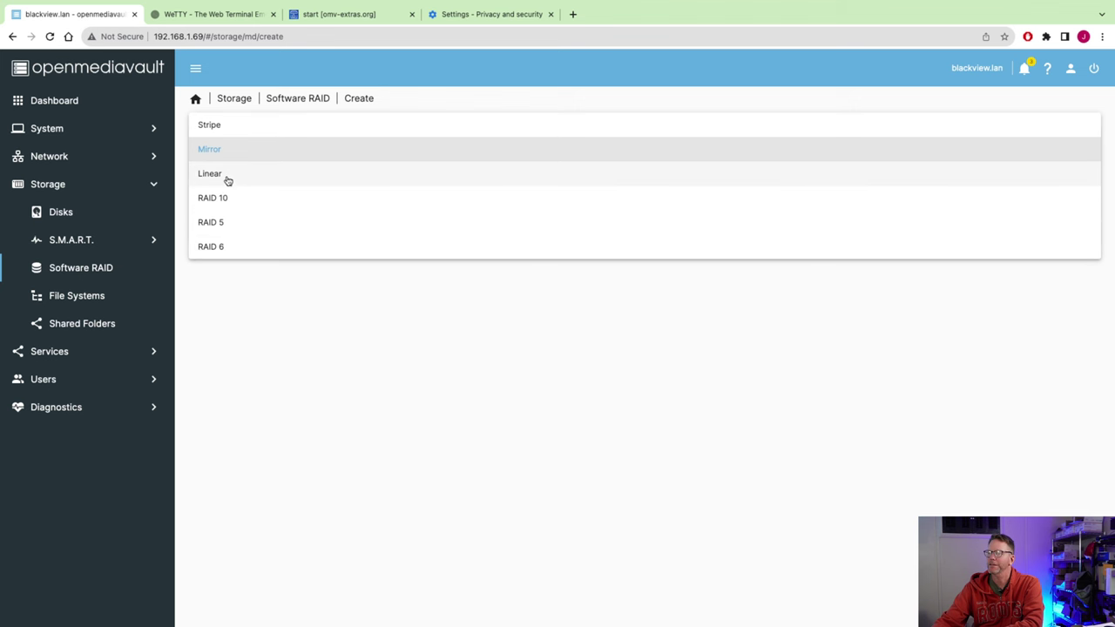
{"action": "left_click", "coordinate": [234, 289]}
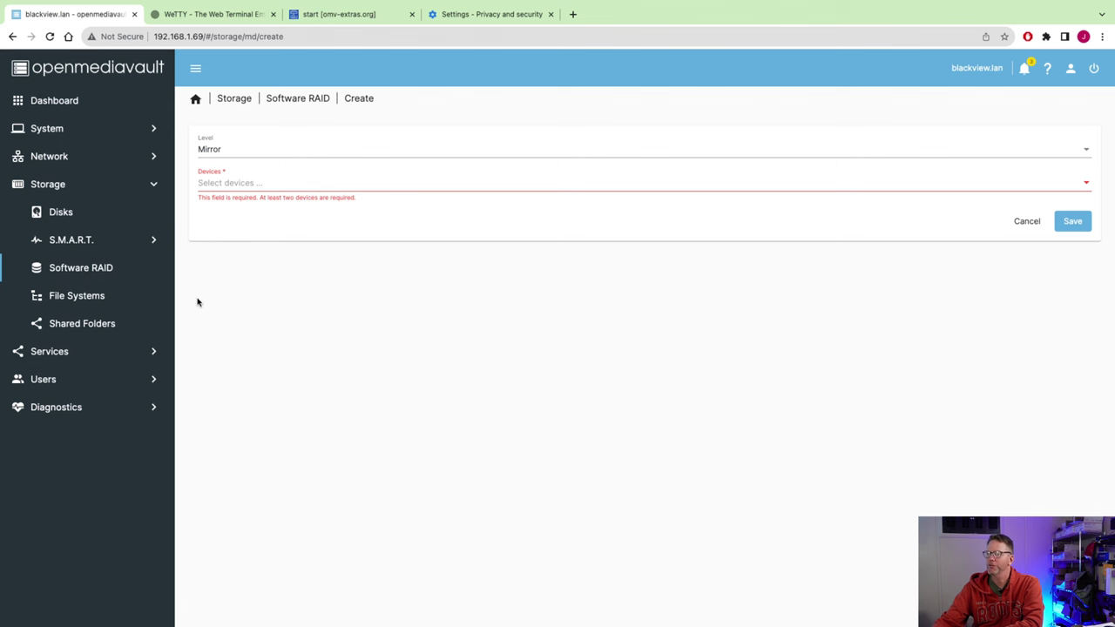
Step: Create an EXT4 file system on the /dev/sda disk and close the creation log
{"action": "left_click", "coordinate": [94, 296]}
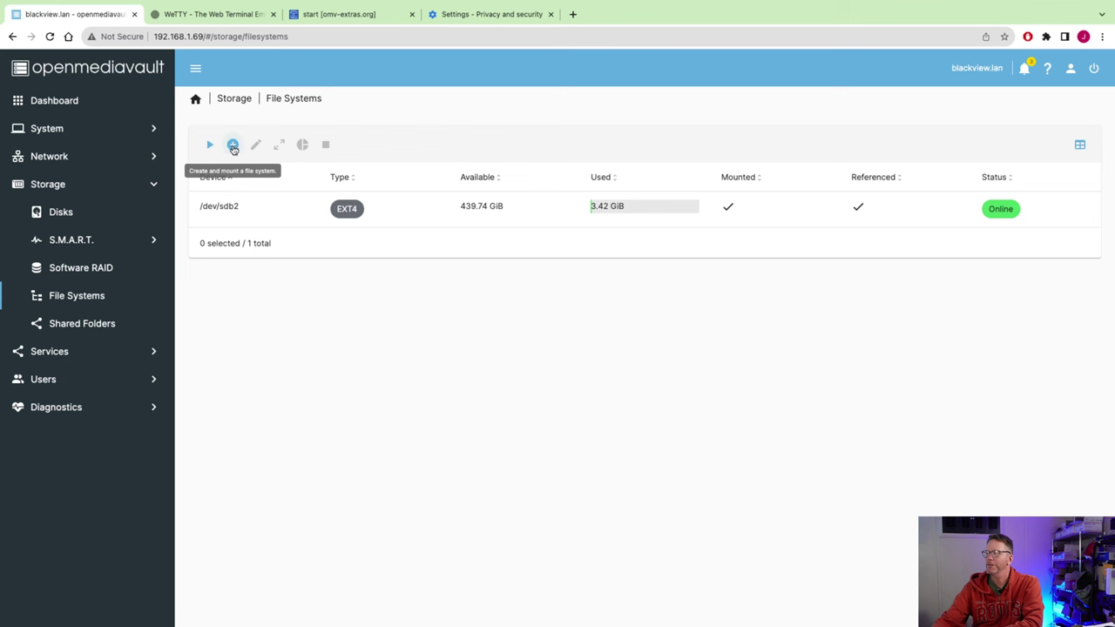
{"action": "left_click", "coordinate": [233, 146]}
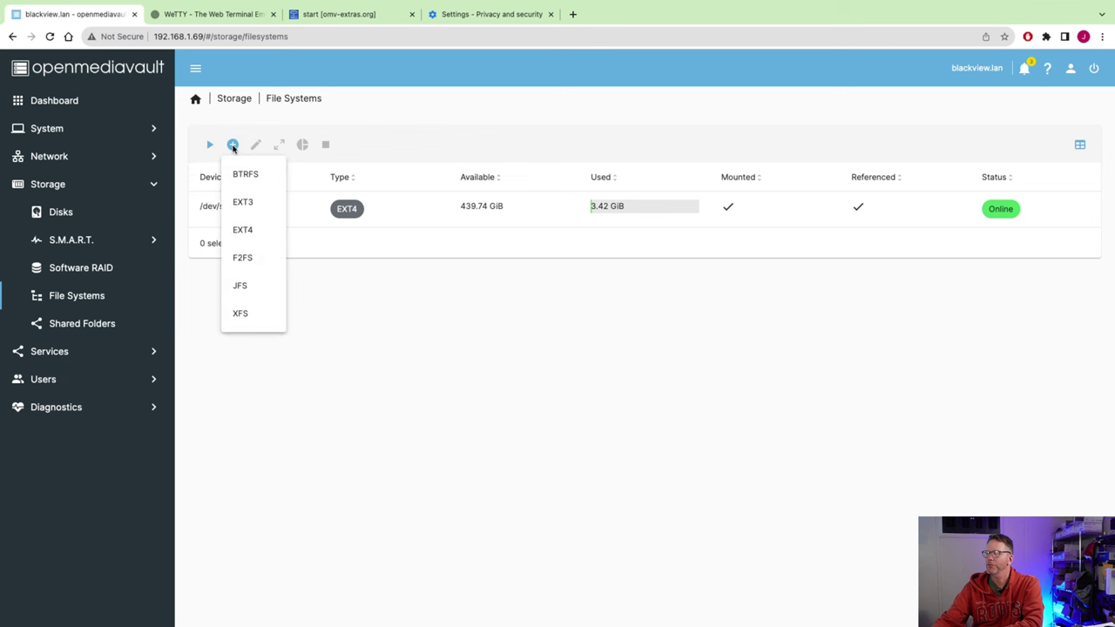
{"action": "left_click", "coordinate": [260, 231]}
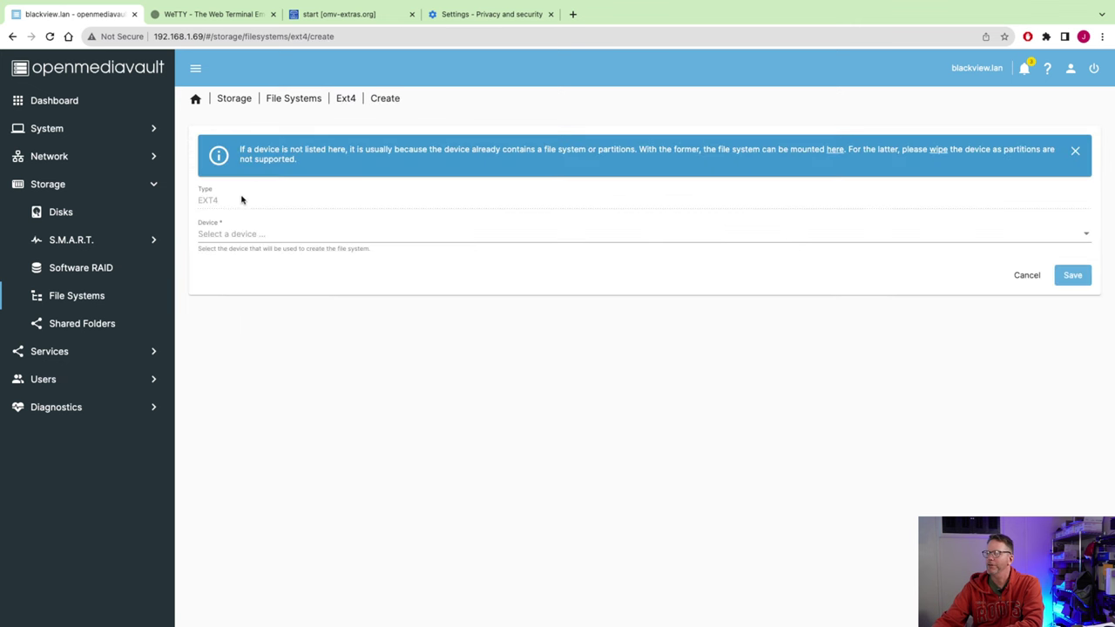
{"action": "left_click", "coordinate": [252, 233]}
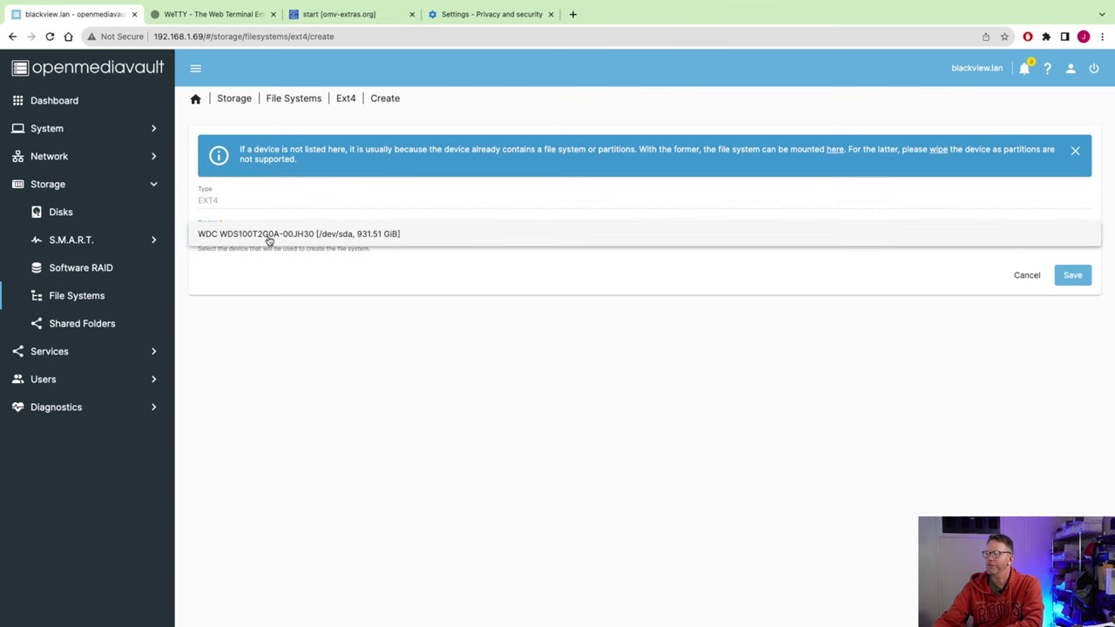
{"action": "left_click", "coordinate": [269, 236]}
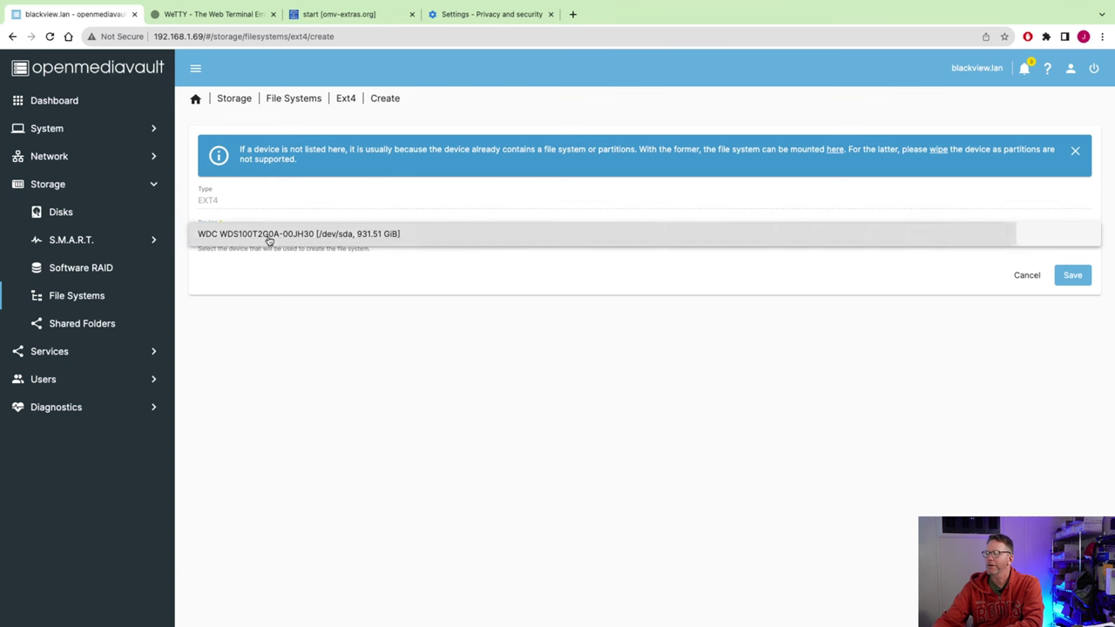
{"action": "left_click", "coordinate": [1073, 276]}
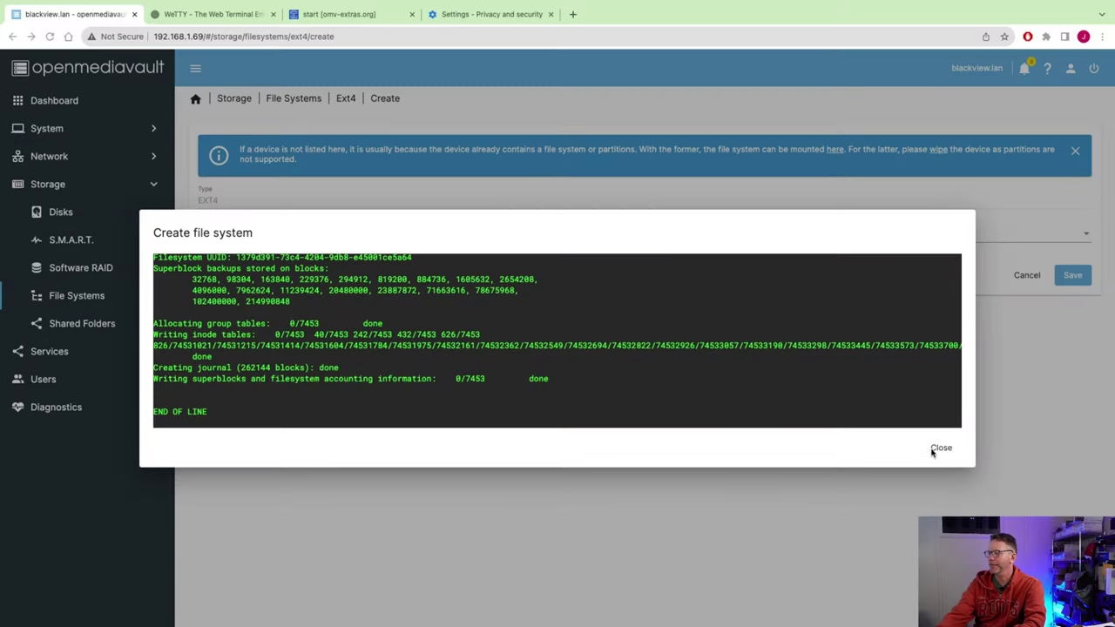
{"action": "left_click", "coordinate": [942, 449]}
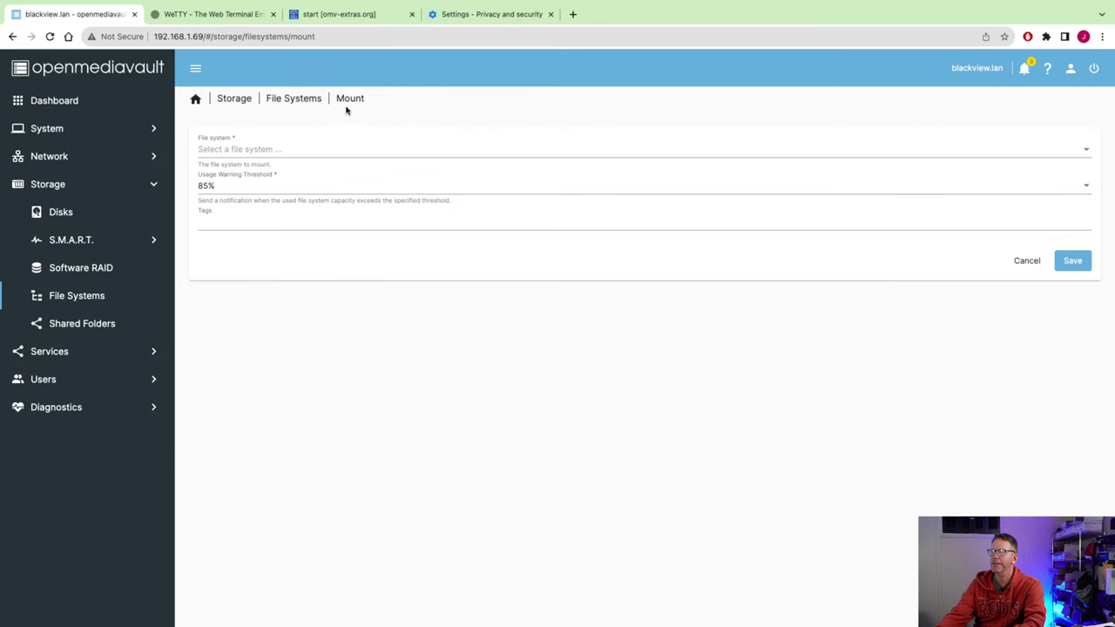
Step: Mount the new EXT4 file system /dev/sda1
{"action": "left_click", "coordinate": [269, 152]}
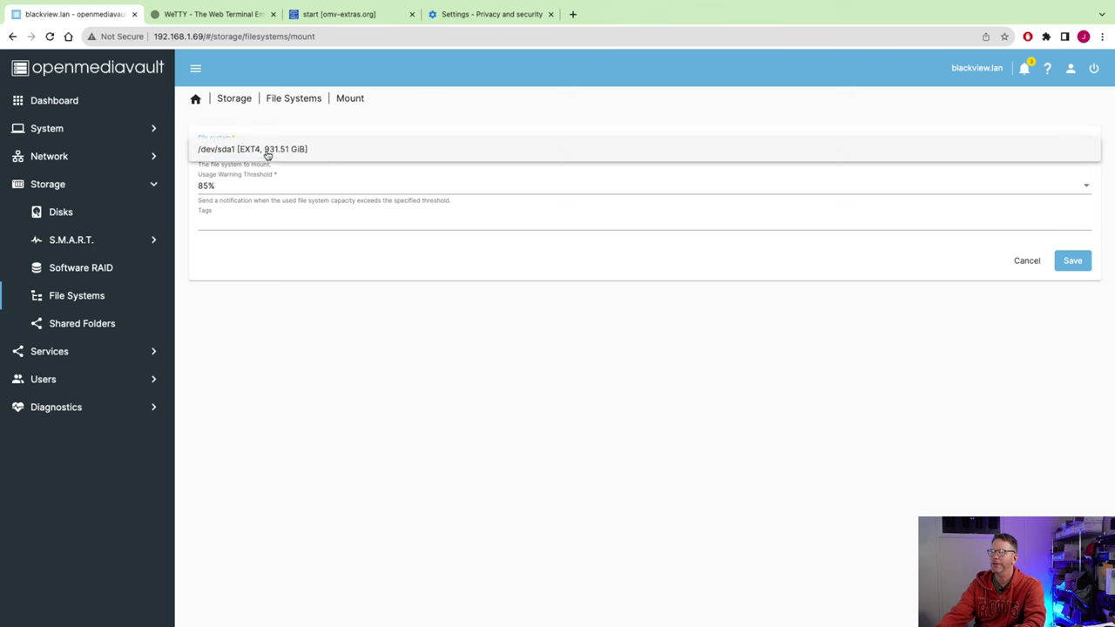
{"action": "left_click", "coordinate": [269, 153]}
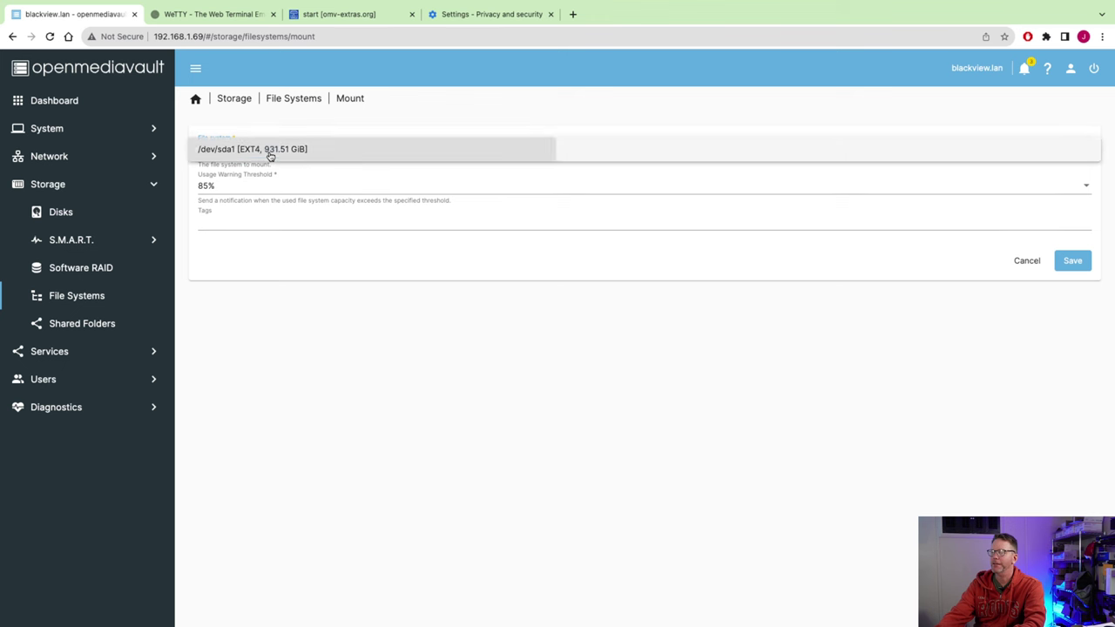
{"action": "left_click", "coordinate": [1074, 263]}
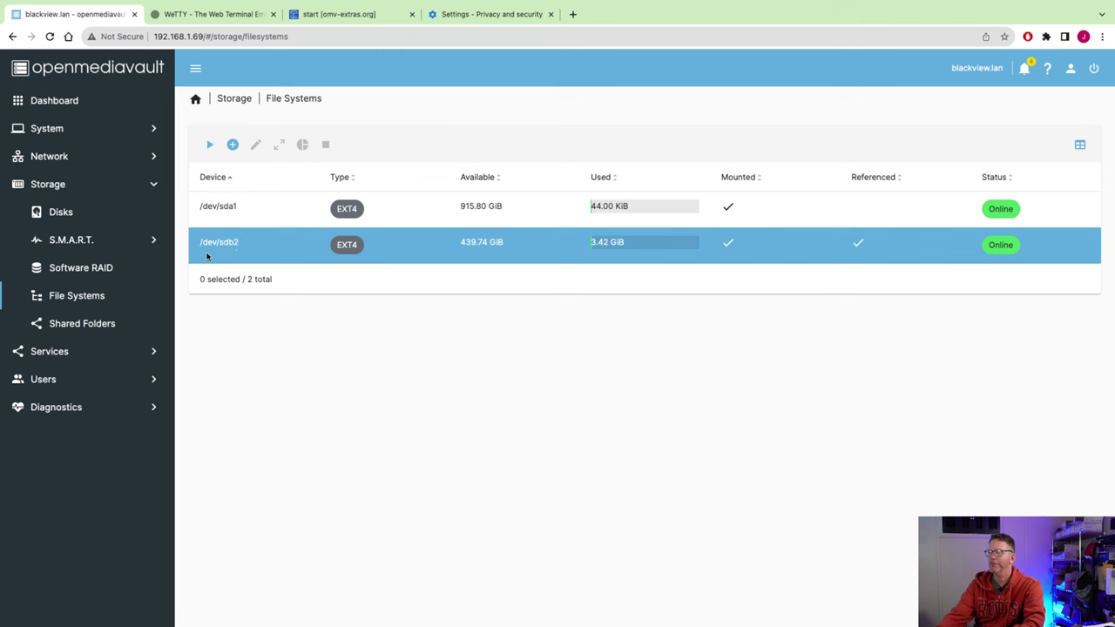
Step: Create a shared folder named data on the /dev/sdb2 file system with Everyone: read/write permissions
{"action": "left_click", "coordinate": [82, 323]}
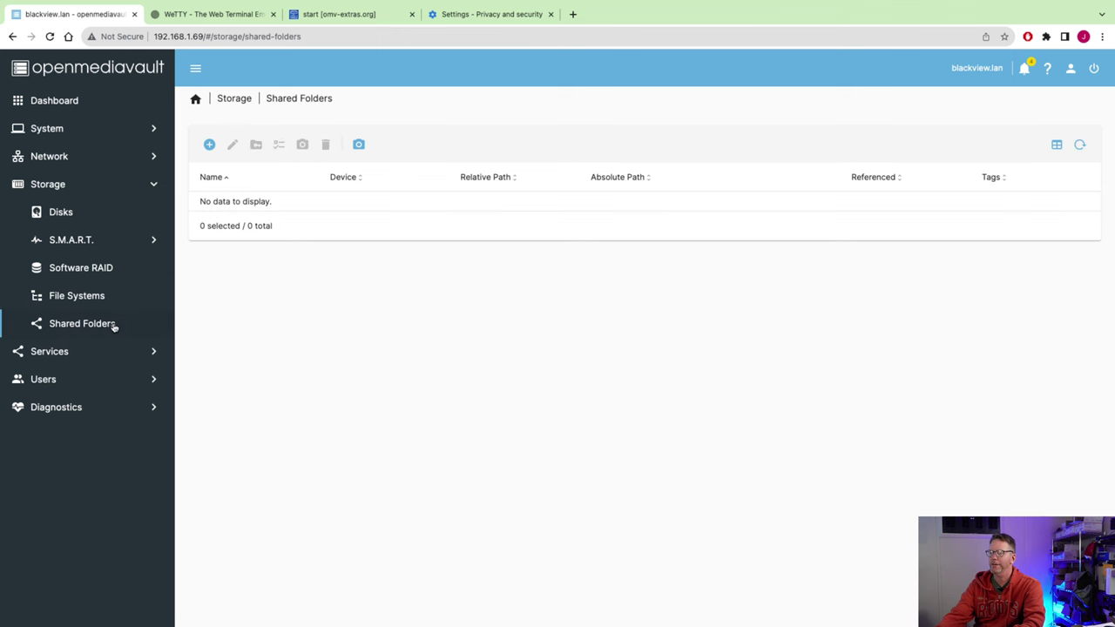
{"action": "left_click", "coordinate": [209, 145]}
{"action": "left_click", "coordinate": [232, 150]}
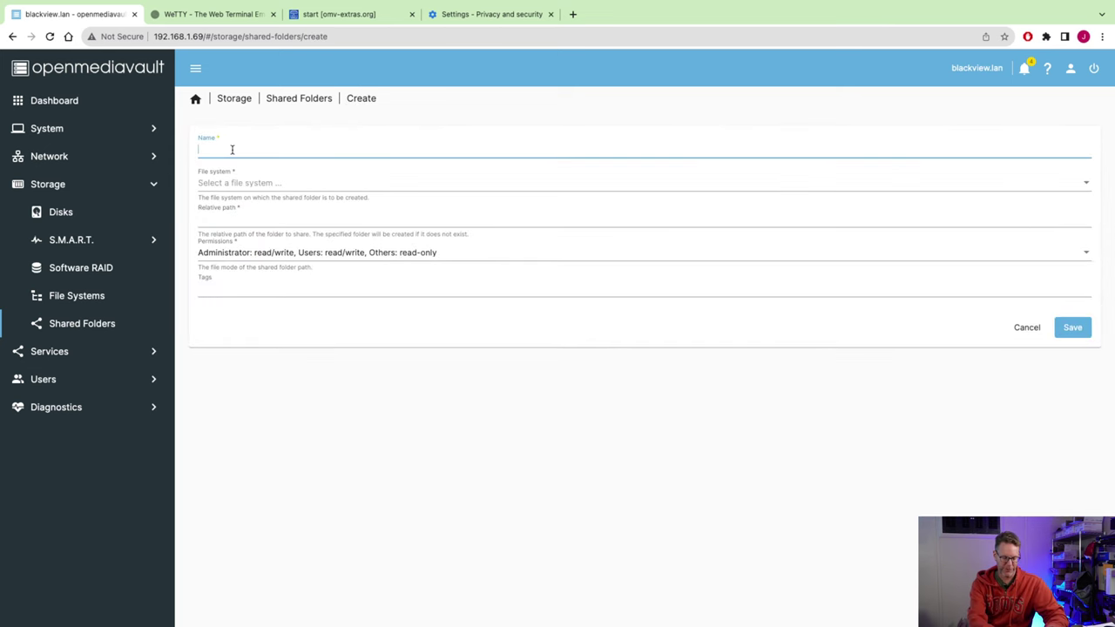
{"action": "left_click", "coordinate": [259, 185]}
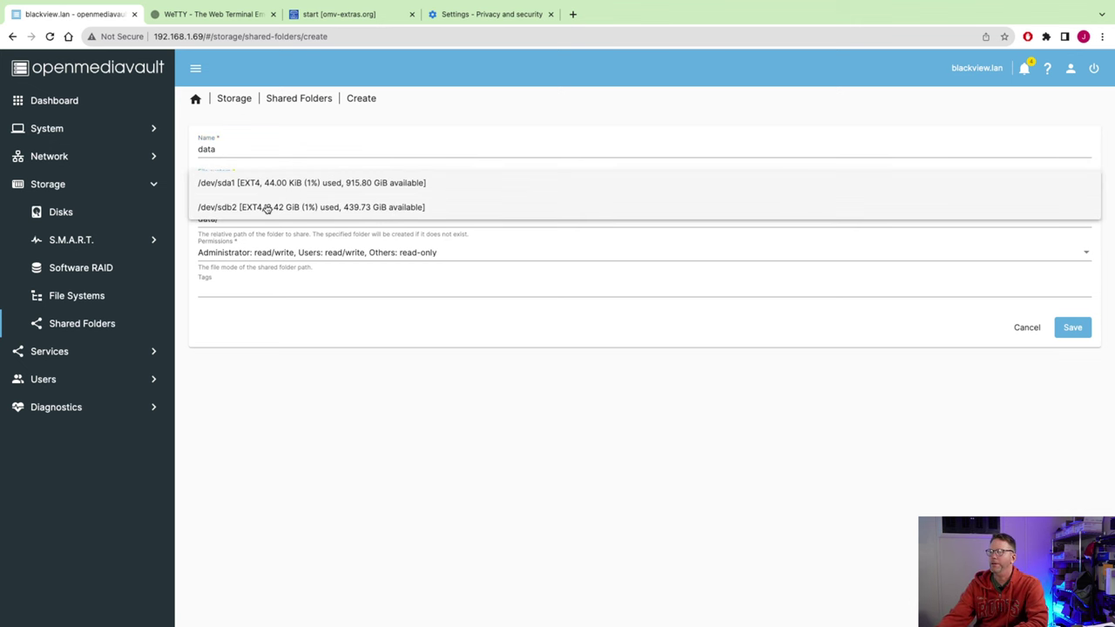
{"action": "left_click", "coordinate": [266, 207]}
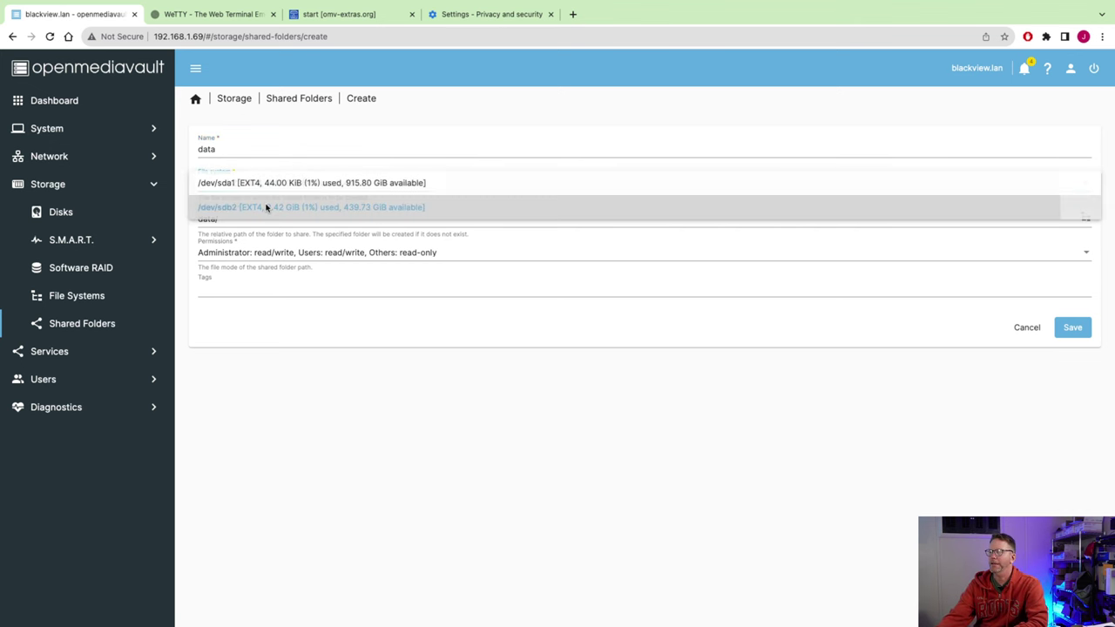
{"action": "left_click", "coordinate": [338, 251]}
{"action": "left_click", "coordinate": [330, 275]}
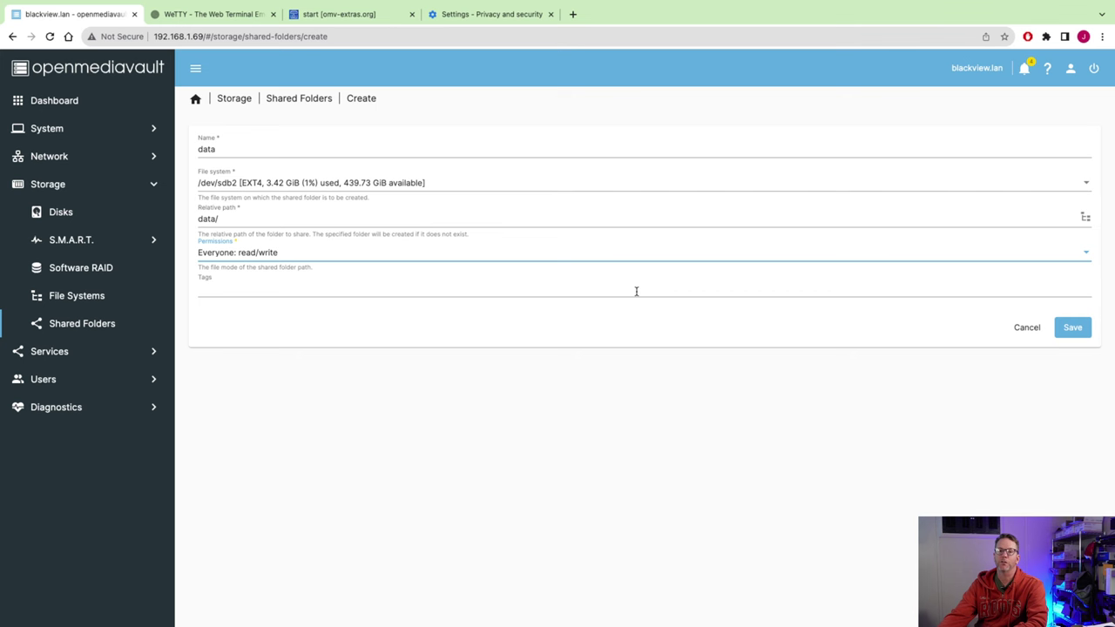
{"action": "left_click", "coordinate": [1060, 335]}
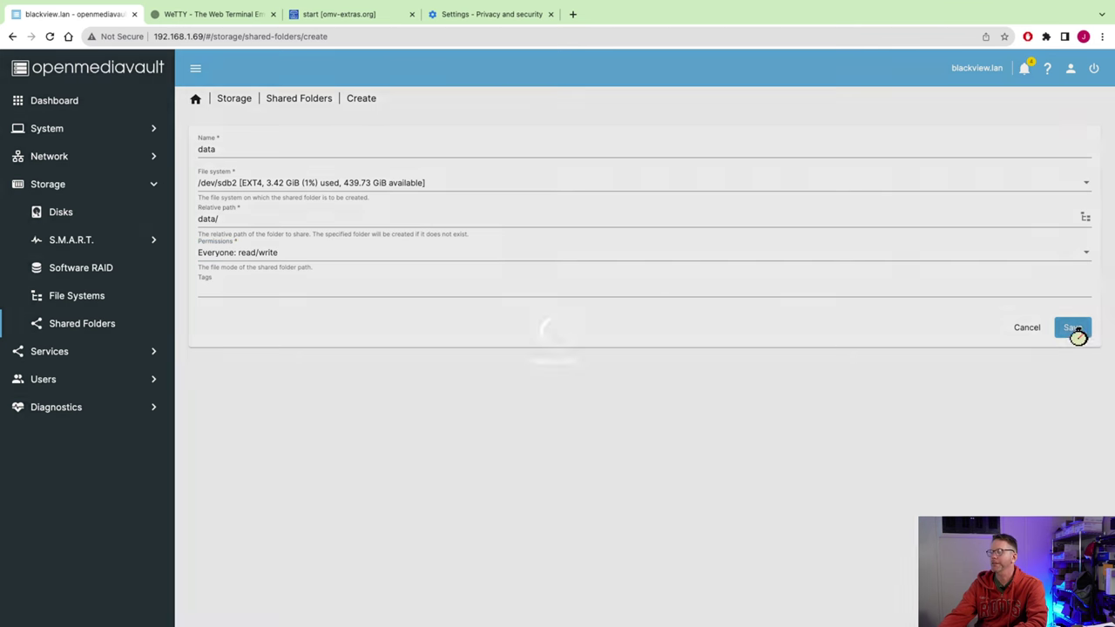
Step: Create a shared folder named compose on /dev/sdb2 with Everyone: read/write permissions
{"action": "left_click", "coordinate": [209, 144]}
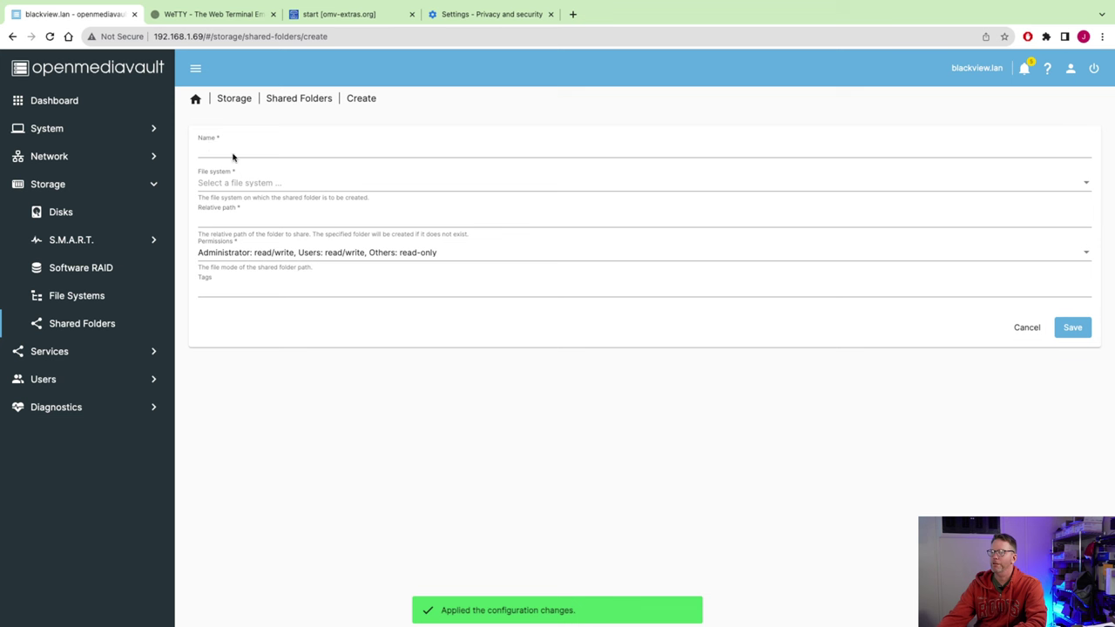
{"action": "left_click", "coordinate": [235, 151]}
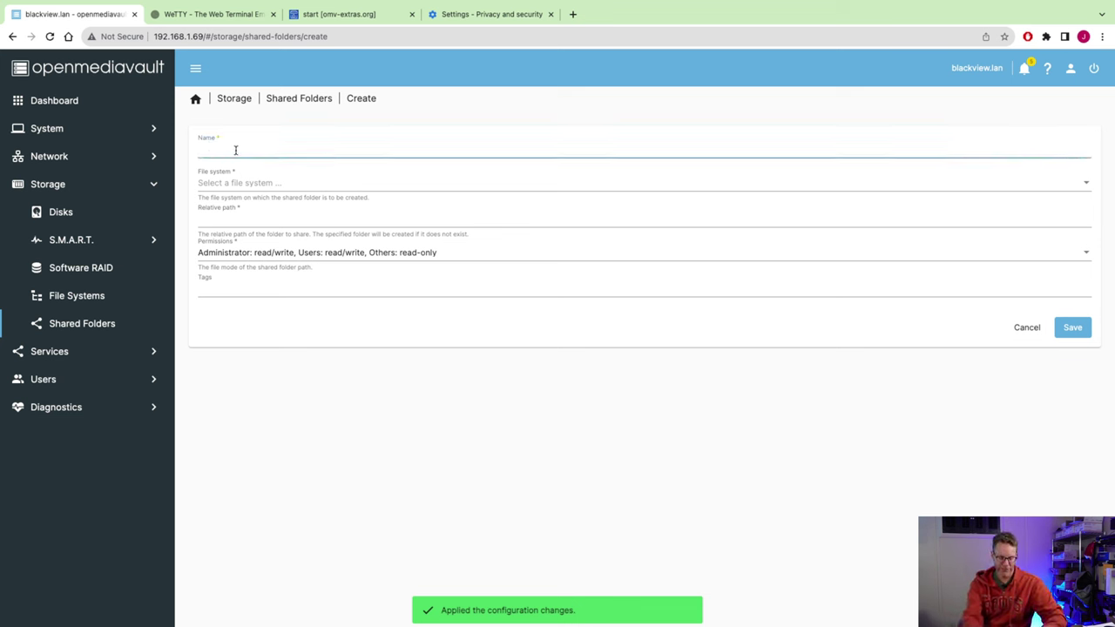
{"action": "type", "text": "compose"}
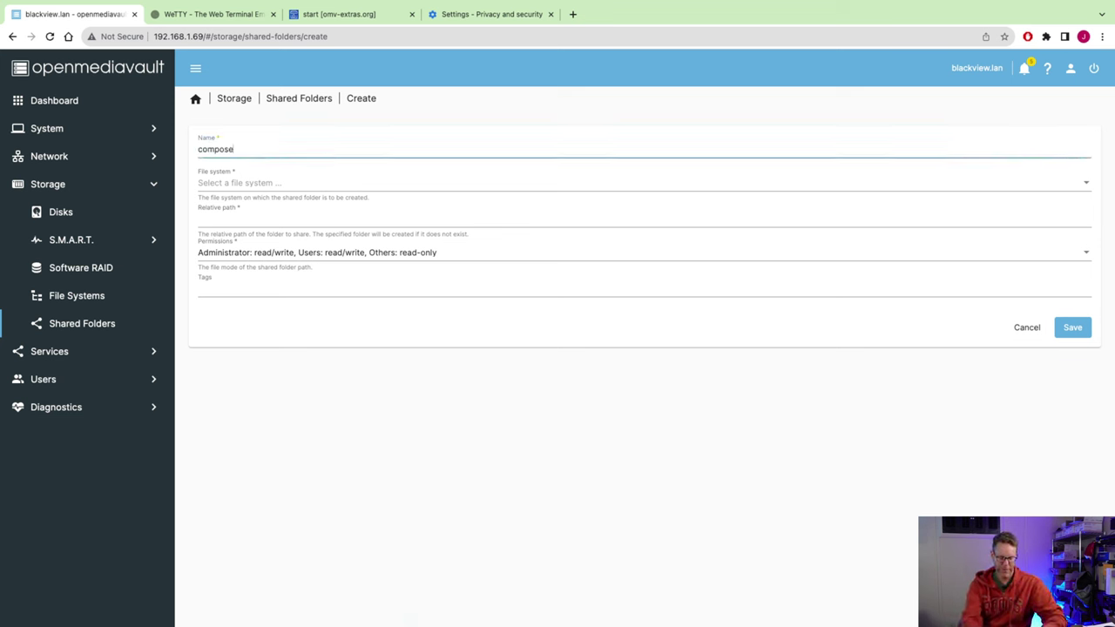
{"action": "left_click", "coordinate": [274, 183]}
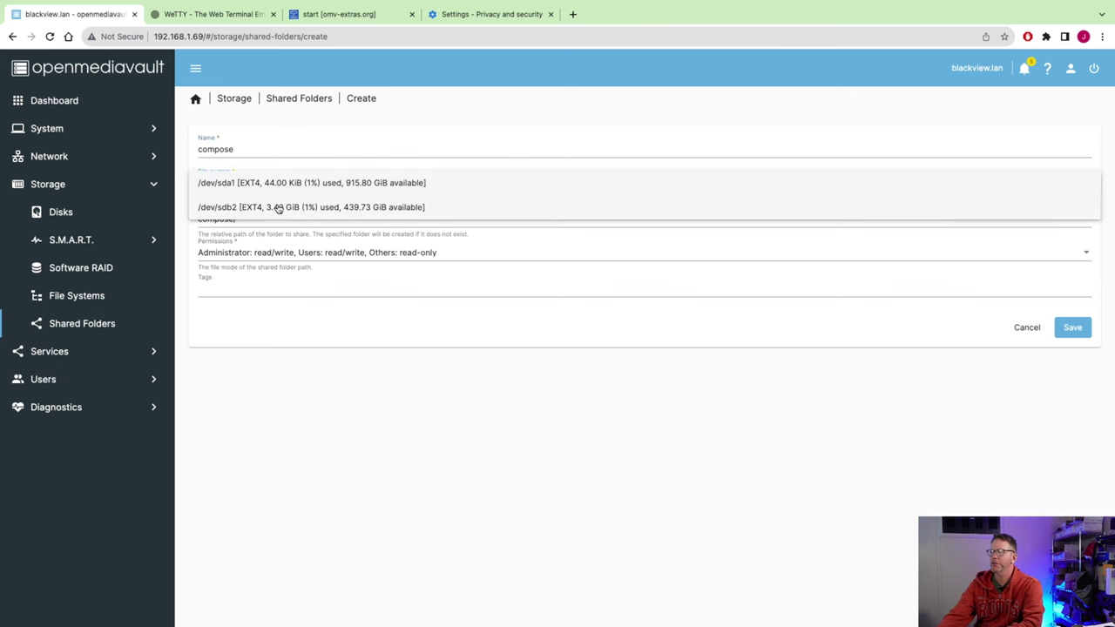
{"action": "left_click", "coordinate": [277, 207]}
{"action": "left_click", "coordinate": [398, 254]}
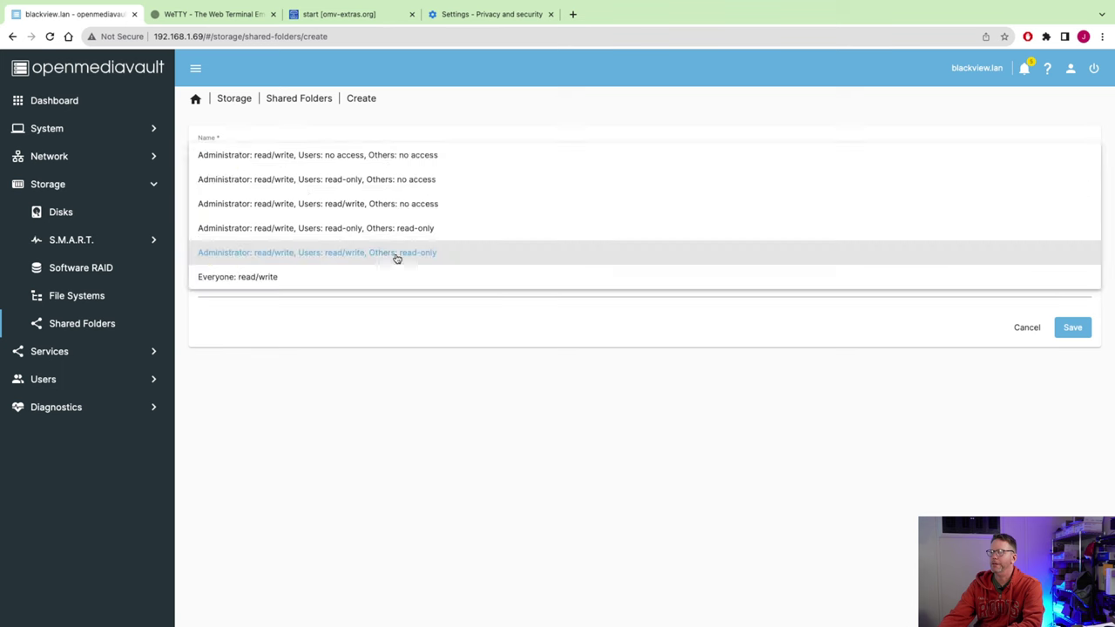
{"action": "left_click", "coordinate": [345, 276]}
{"action": "left_click", "coordinate": [1074, 329]}
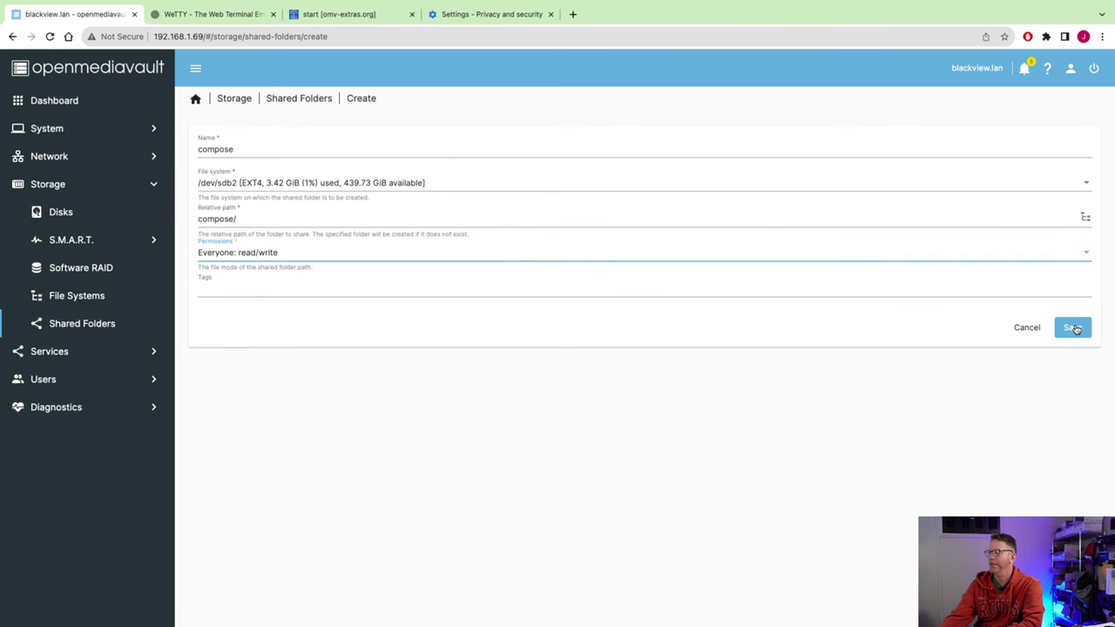
Step: Create a shared folder named media on the /dev/sda1 file system with Everyone: read/write permissions
{"action": "left_click", "coordinate": [209, 145]}
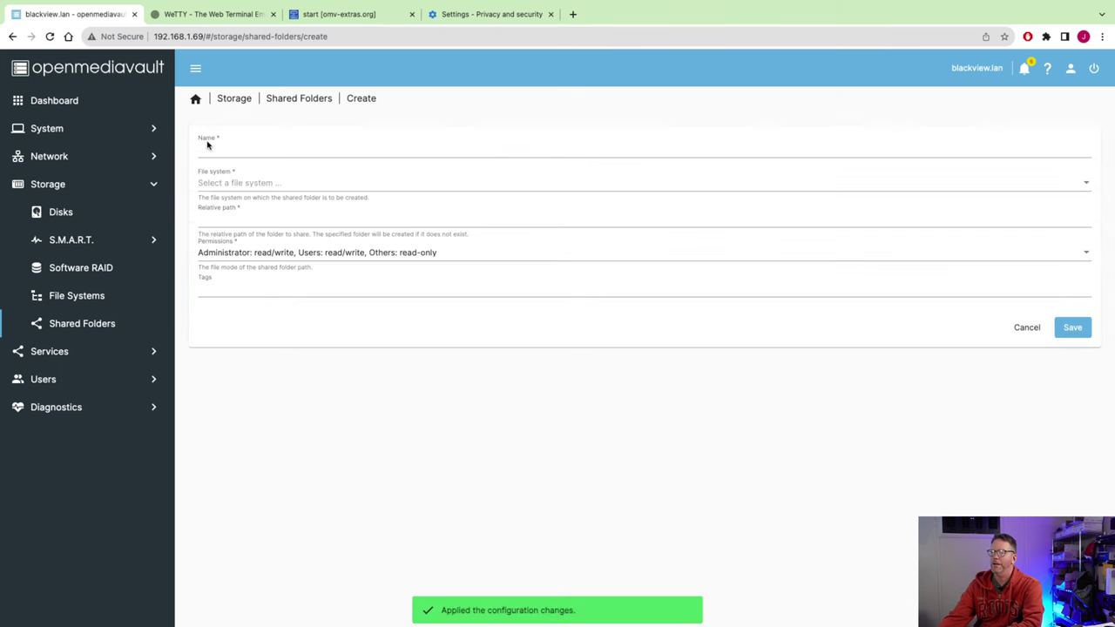
{"action": "left_click", "coordinate": [243, 153]}
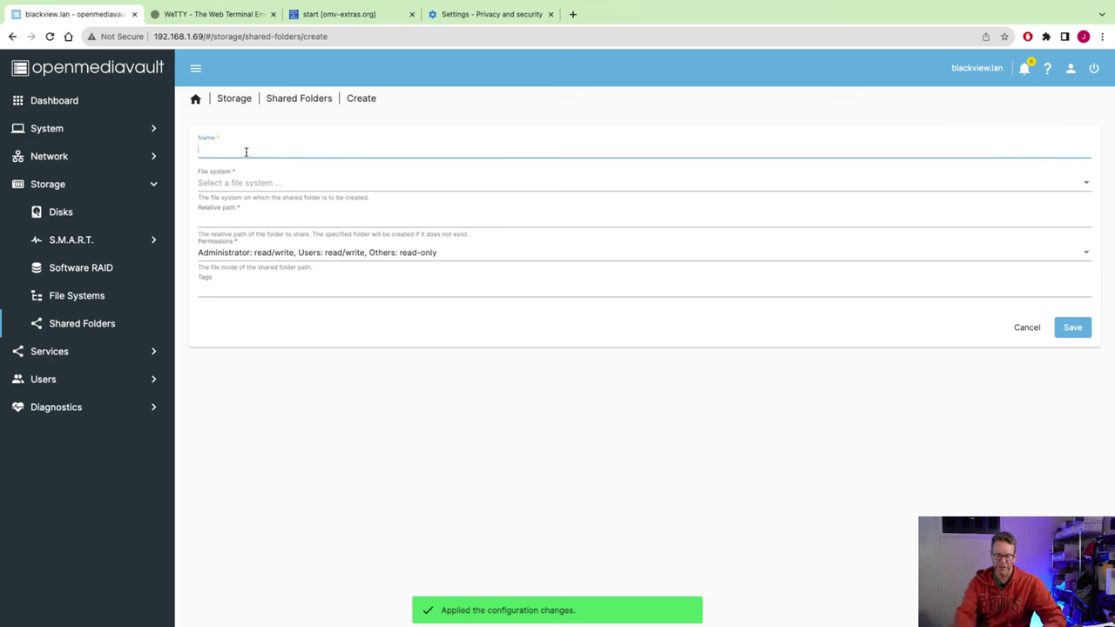
{"action": "type", "text": "media"}
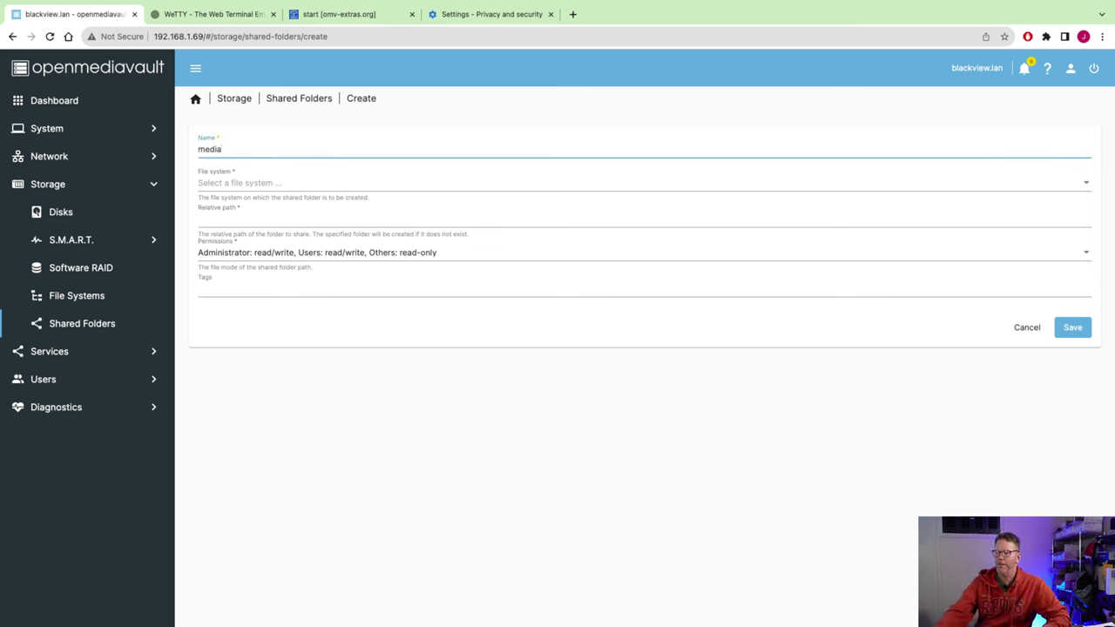
{"action": "left_click", "coordinate": [221, 187]}
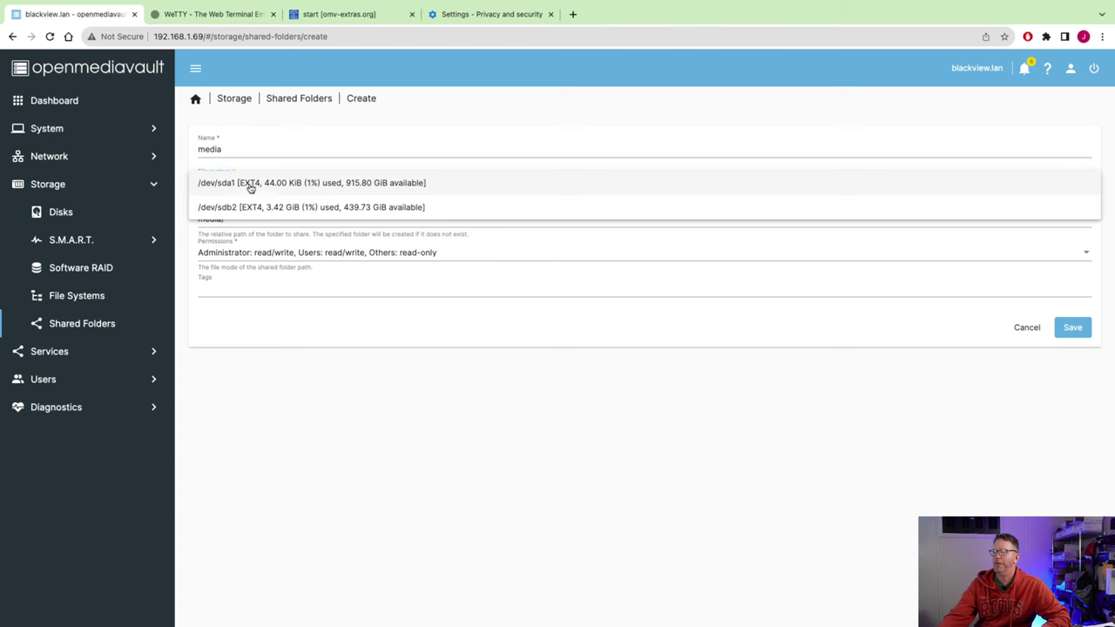
{"action": "left_click", "coordinate": [250, 184]}
{"action": "left_click", "coordinate": [433, 254]}
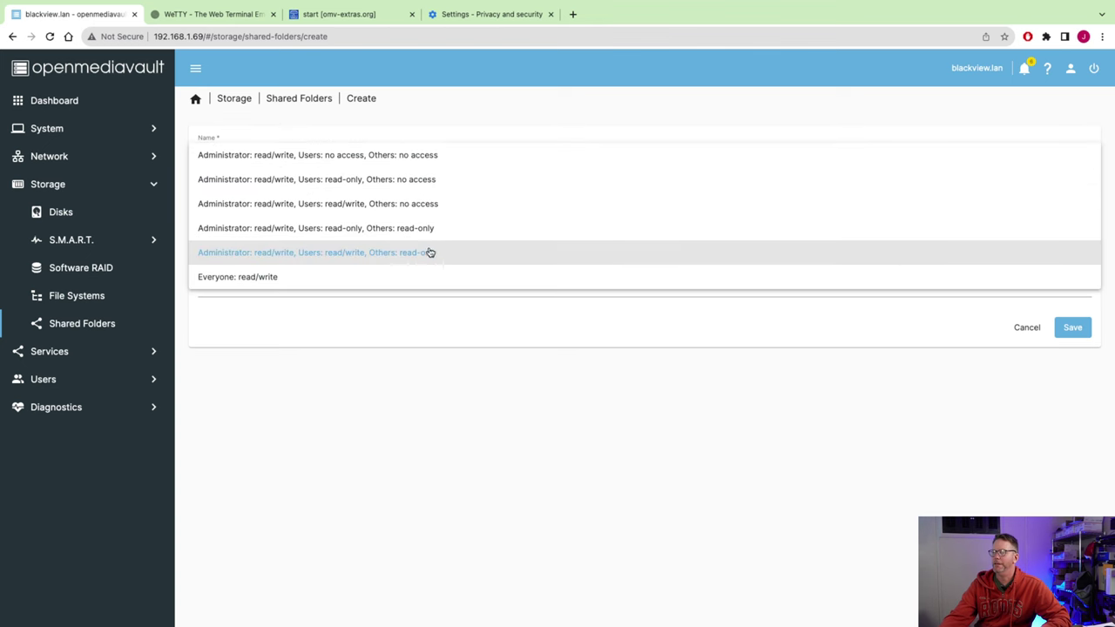
{"action": "left_click", "coordinate": [398, 276]}
{"action": "left_click", "coordinate": [1074, 328]}
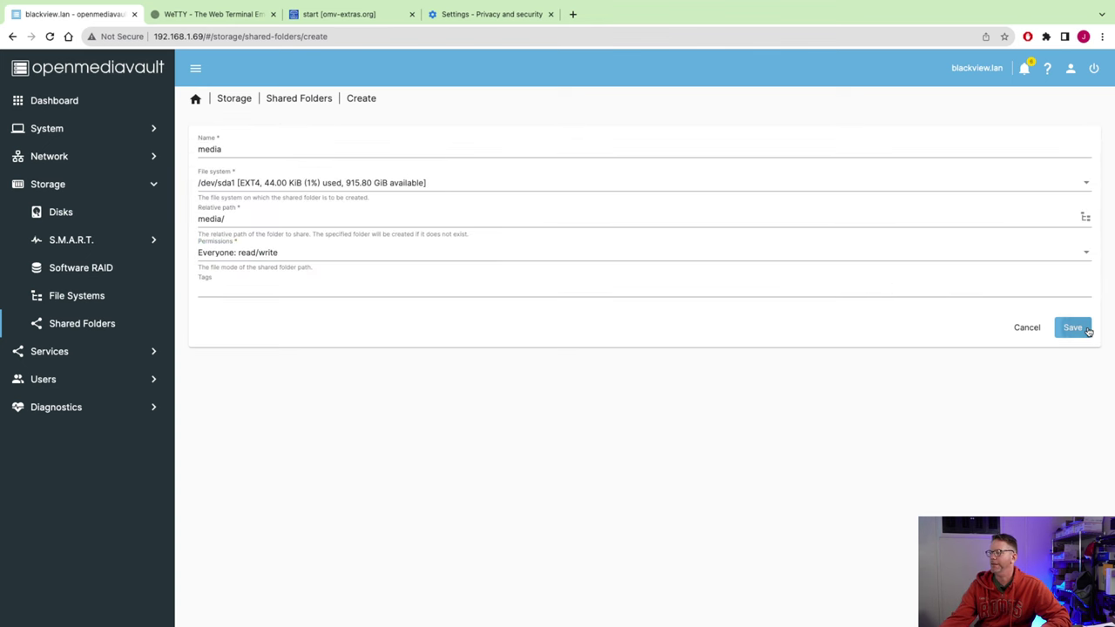
Step: Review the SSH service settings, including the port and authentication options
{"action": "left_click", "coordinate": [77, 352]}
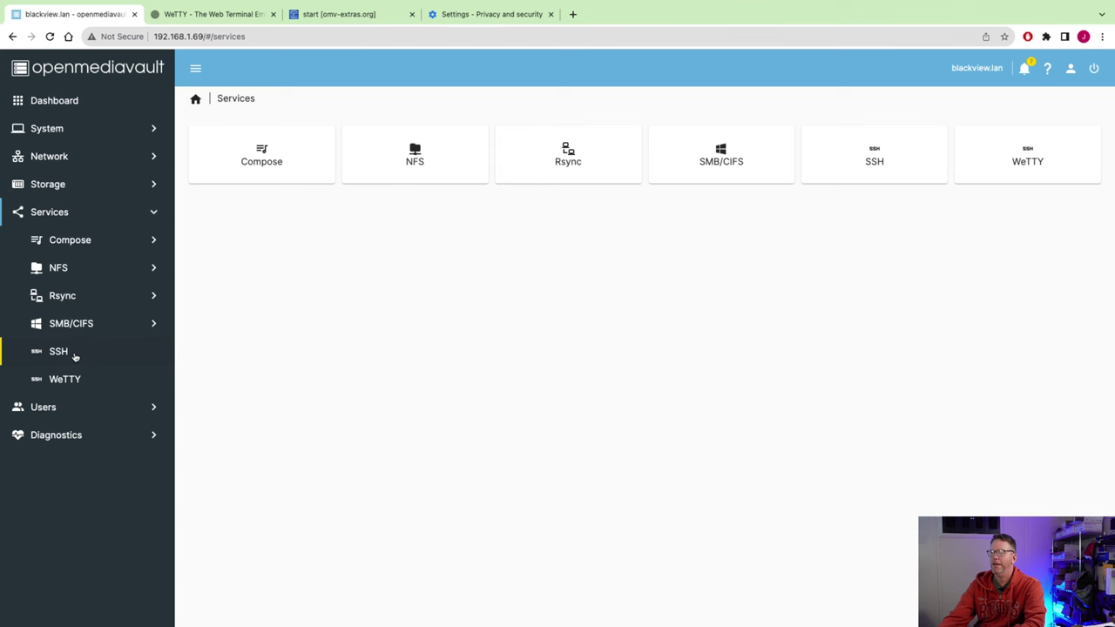
{"action": "left_click", "coordinate": [75, 356]}
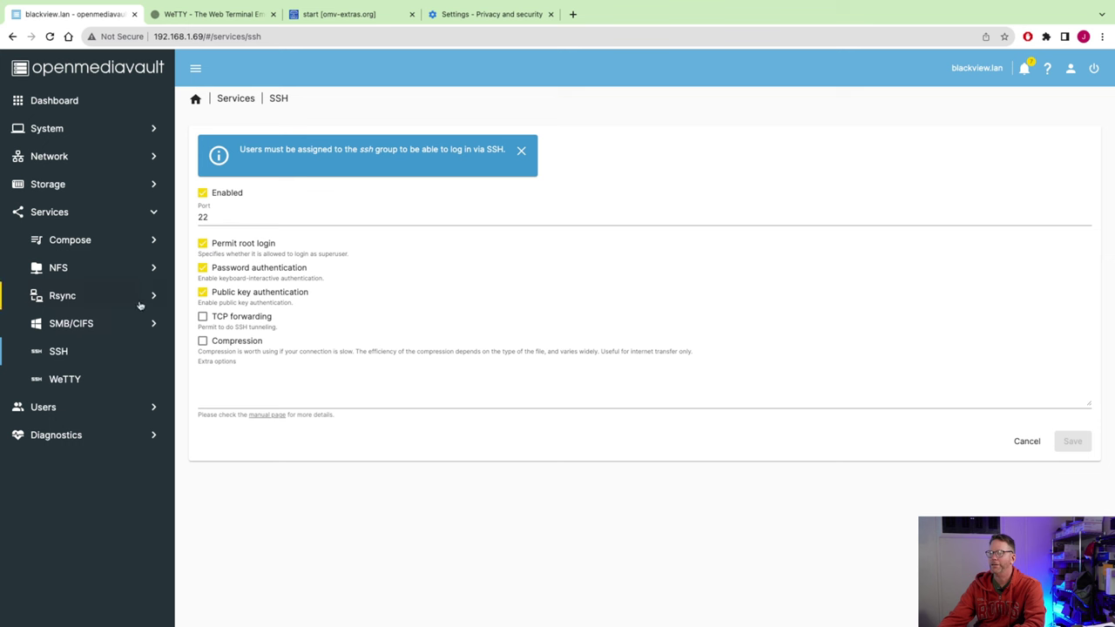
Step: Enable the SMB/CIFS service, keep SMB2 as the minimum protocol version, and save its settings
{"action": "left_click", "coordinate": [104, 325]}
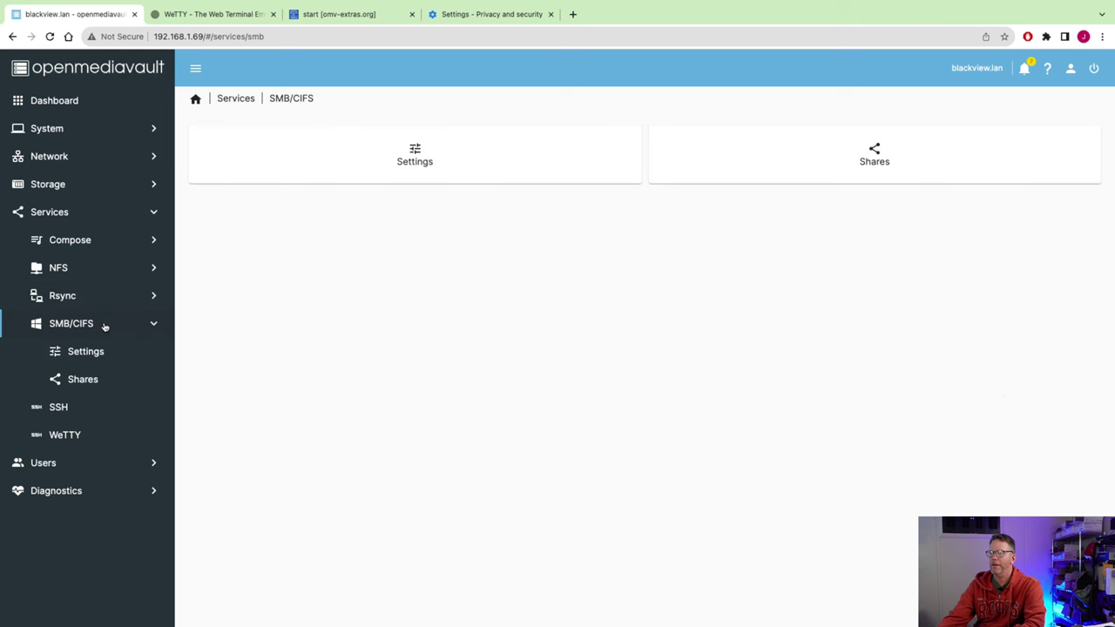
{"action": "left_click", "coordinate": [87, 352]}
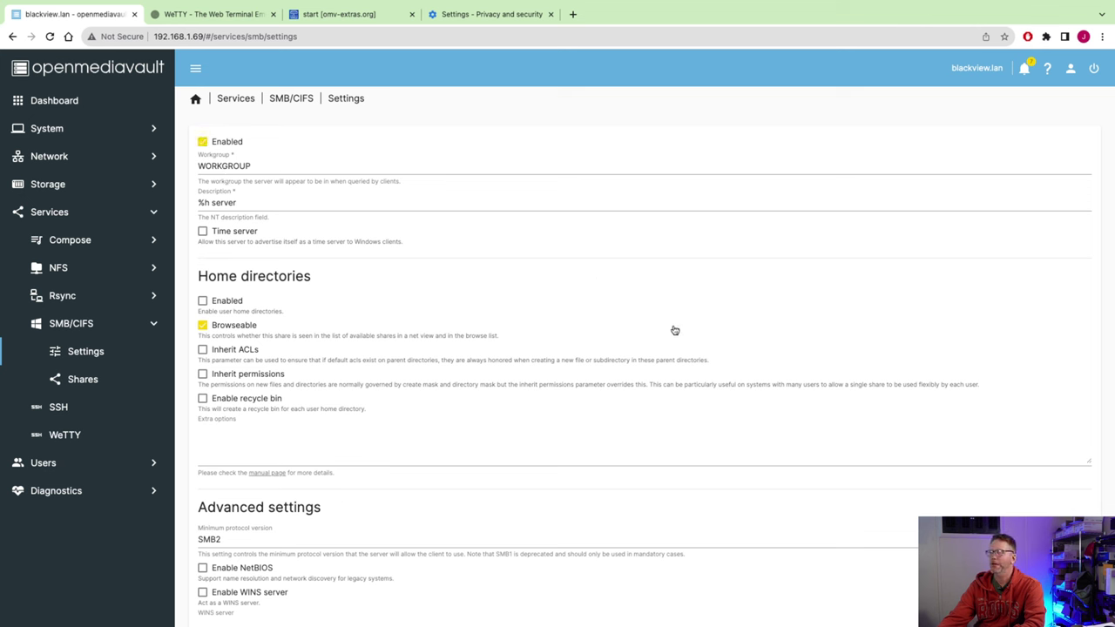
{"action": "scroll", "coordinate": [638, 327], "scroll_direction": "down", "scroll_amount": 2}
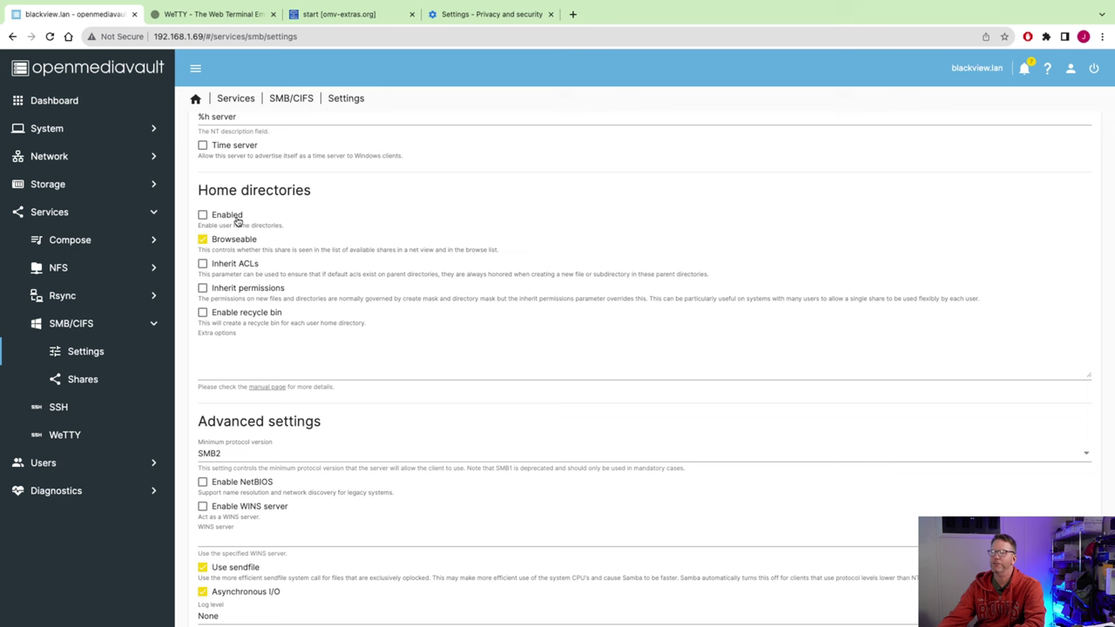
{"action": "scroll", "coordinate": [238, 221], "scroll_direction": "down", "scroll_amount": 2}
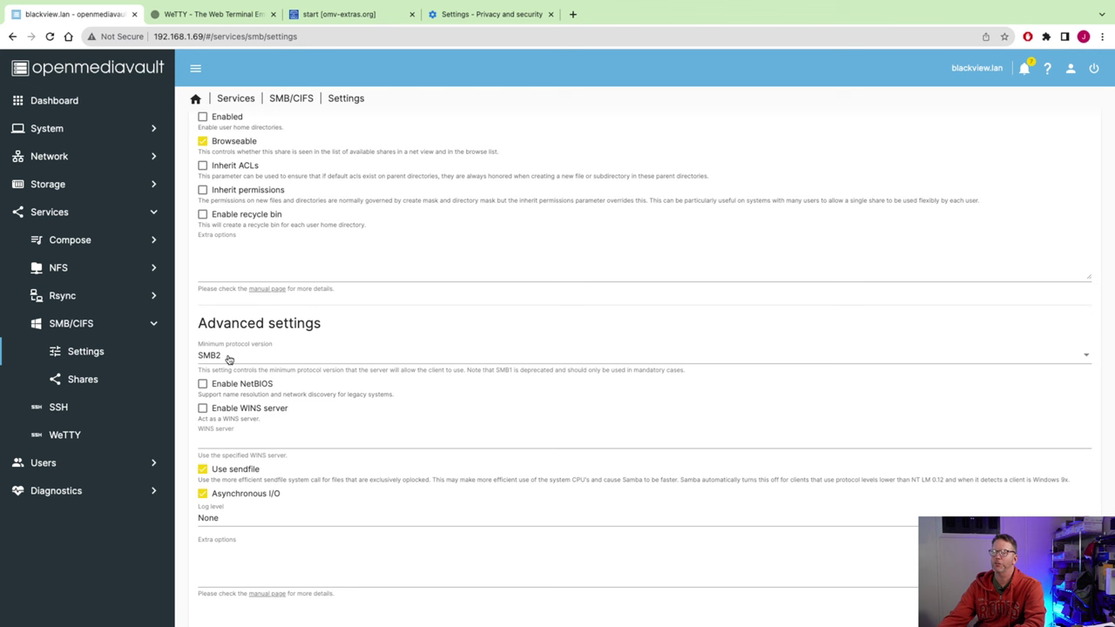
{"action": "left_click", "coordinate": [228, 359]}
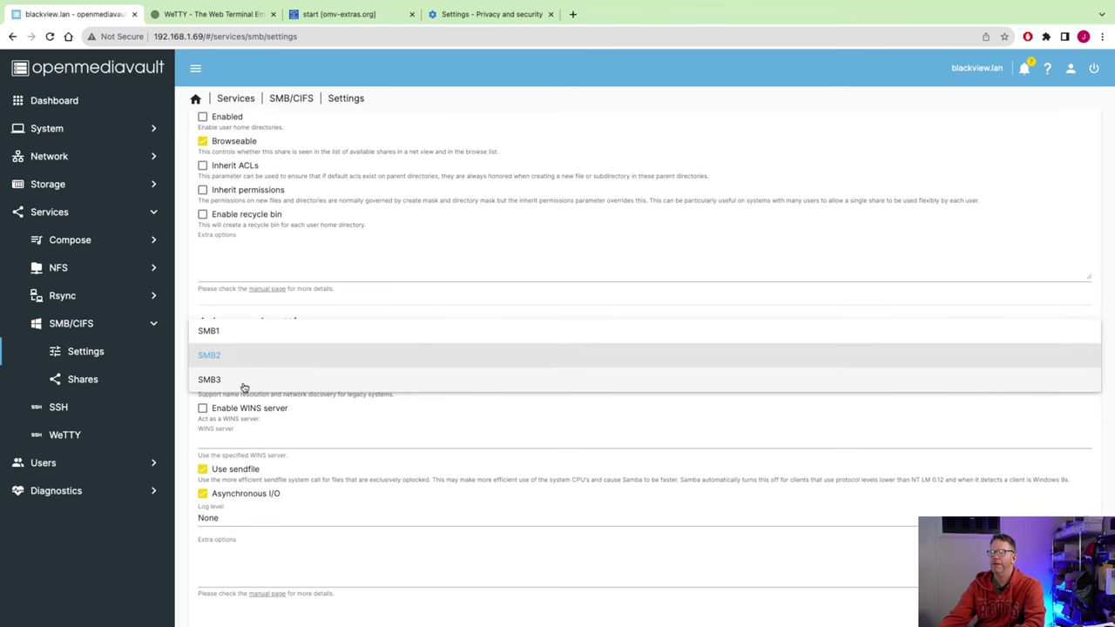
{"action": "left_click", "coordinate": [507, 444]}
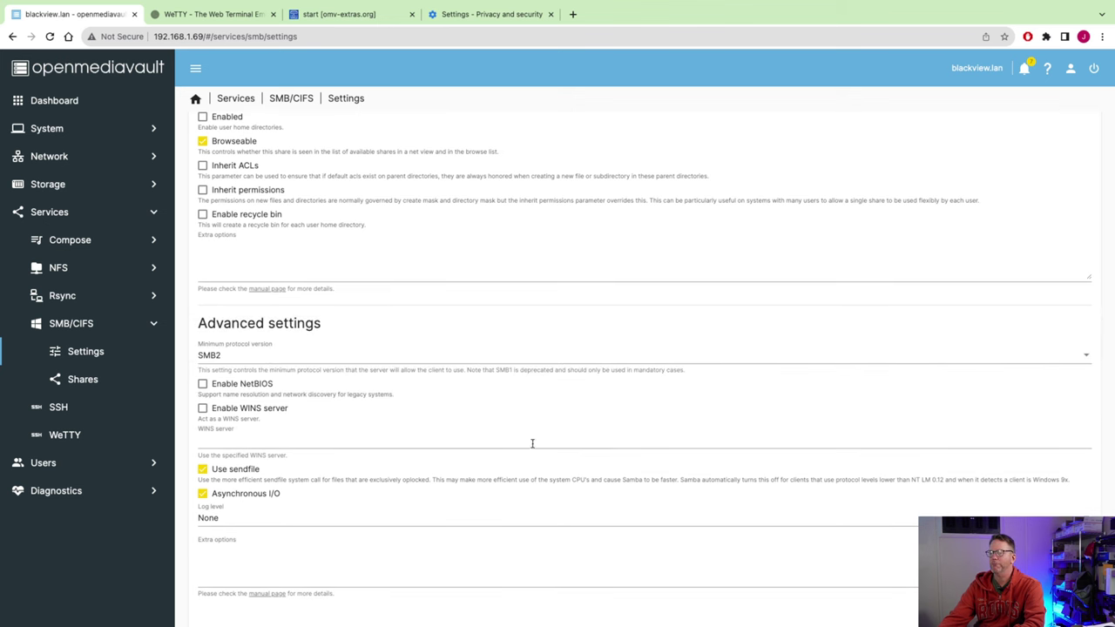
{"action": "scroll", "coordinate": [856, 480], "scroll_direction": "down", "scroll_amount": 1}
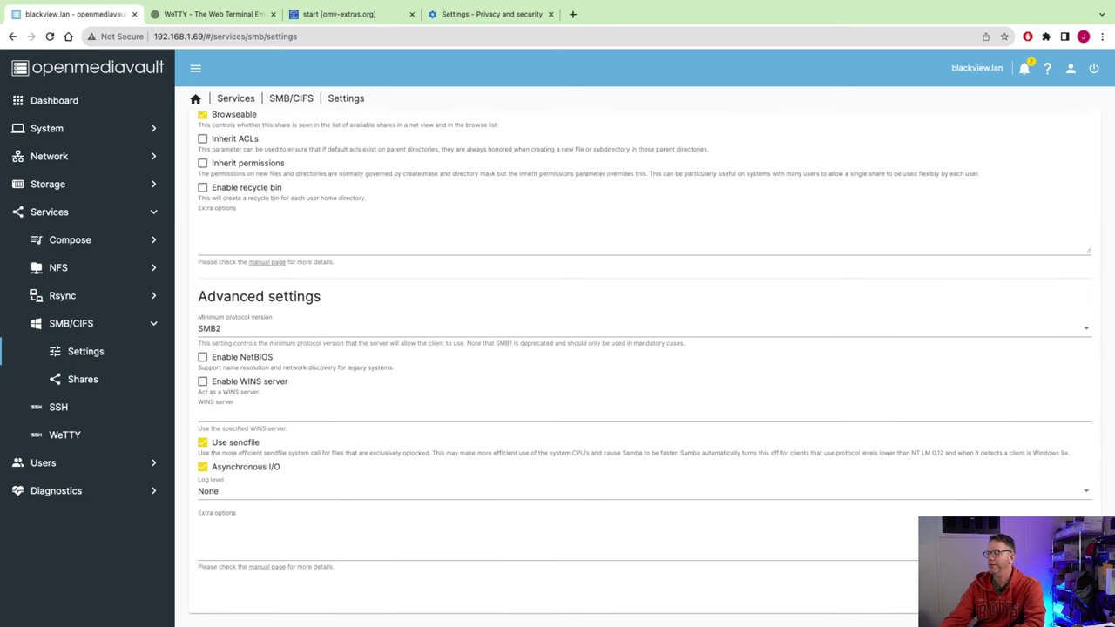
Step: Create an SMB/CIFS share for the media shared folder with public access set to Guests allowed
{"action": "left_click", "coordinate": [86, 380]}
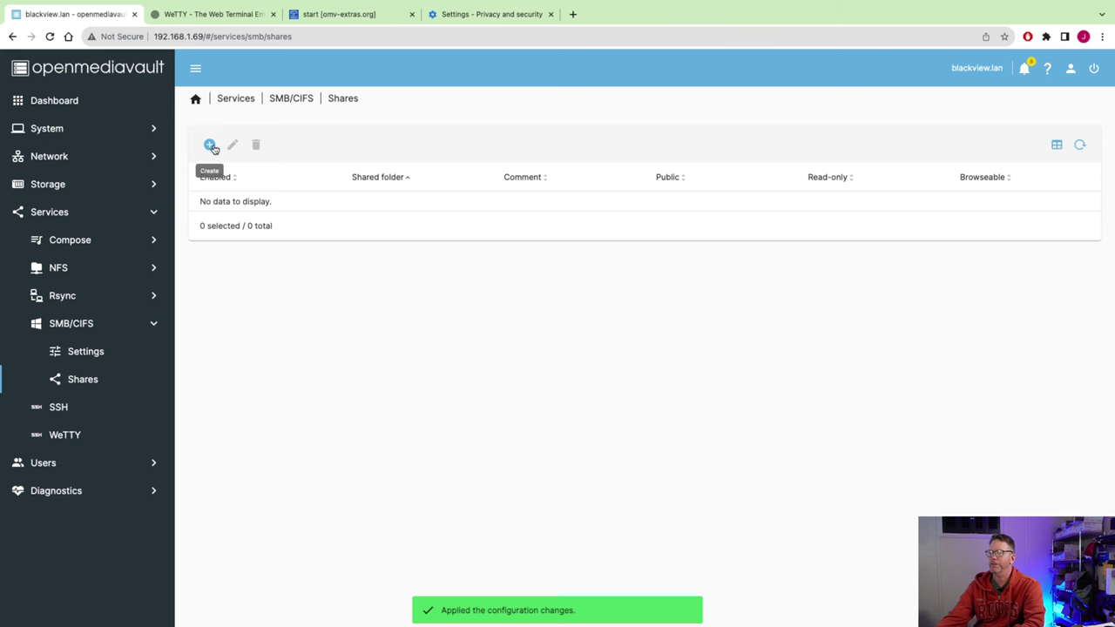
{"action": "left_click", "coordinate": [210, 146]}
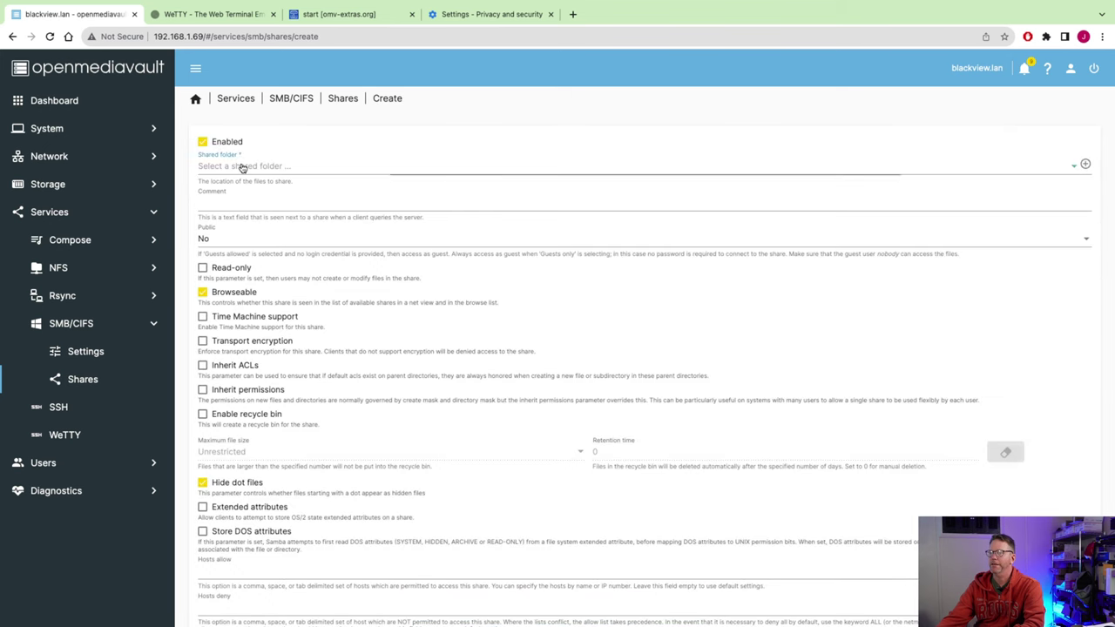
{"action": "left_click", "coordinate": [243, 168]}
{"action": "left_click", "coordinate": [255, 214]}
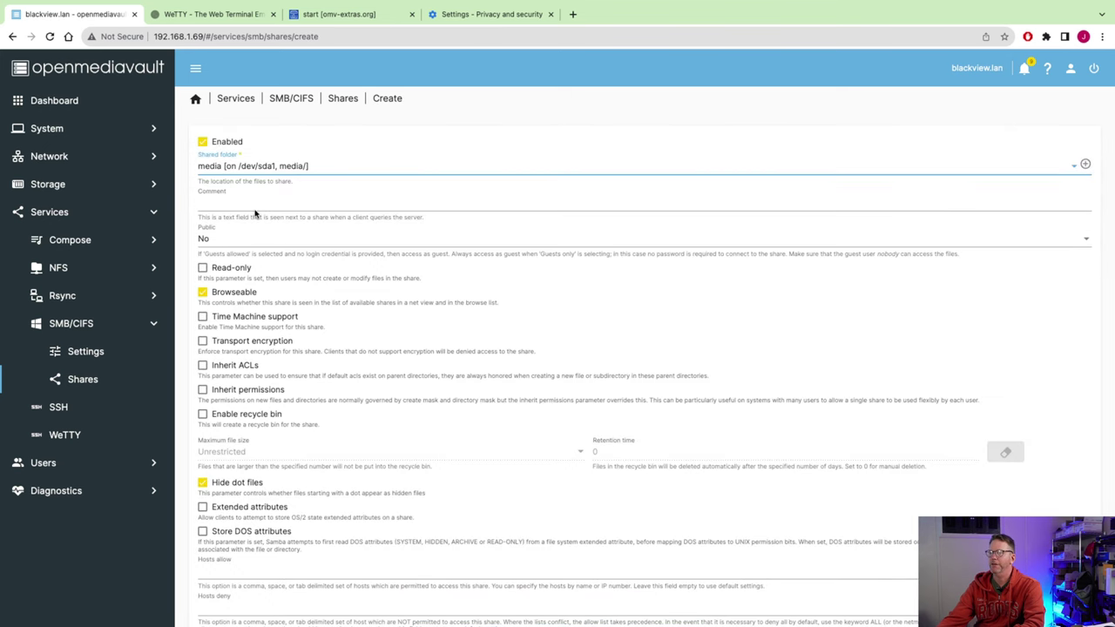
{"action": "left_click", "coordinate": [246, 240]}
{"action": "left_click", "coordinate": [251, 266]}
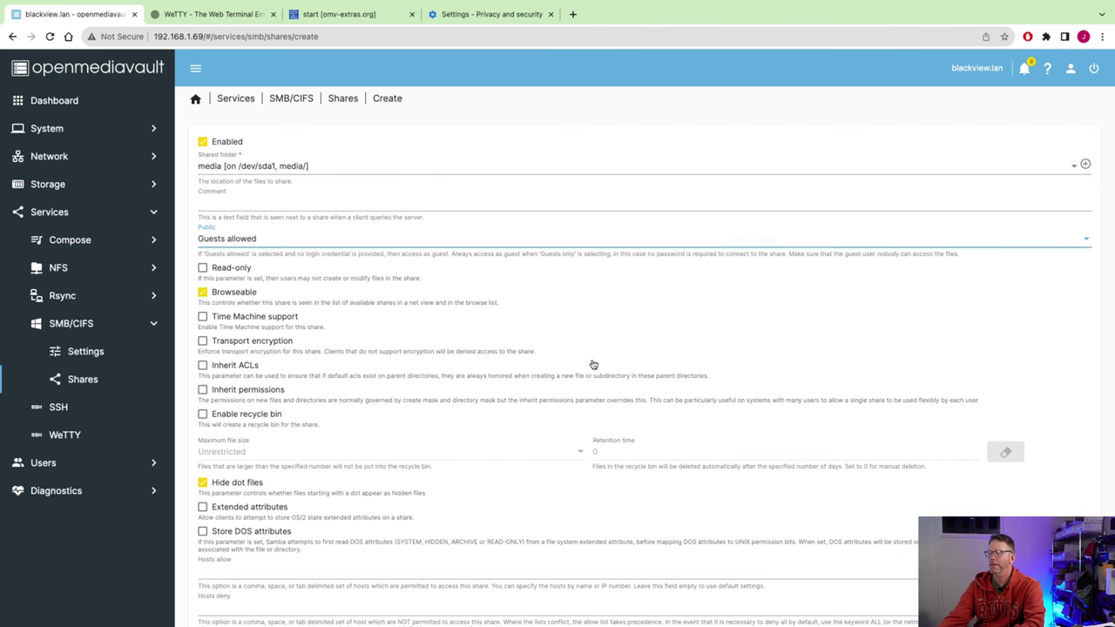
{"action": "scroll", "coordinate": [593, 364], "scroll_direction": "down", "scroll_amount": 3}
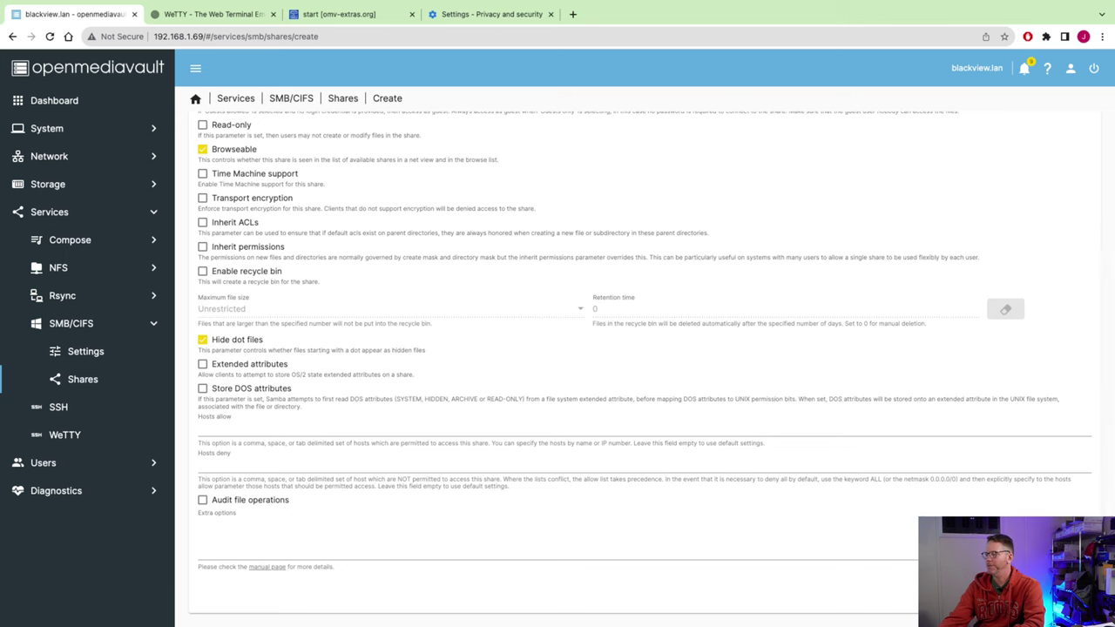
{"action": "left_click", "coordinate": [1059, 600]}
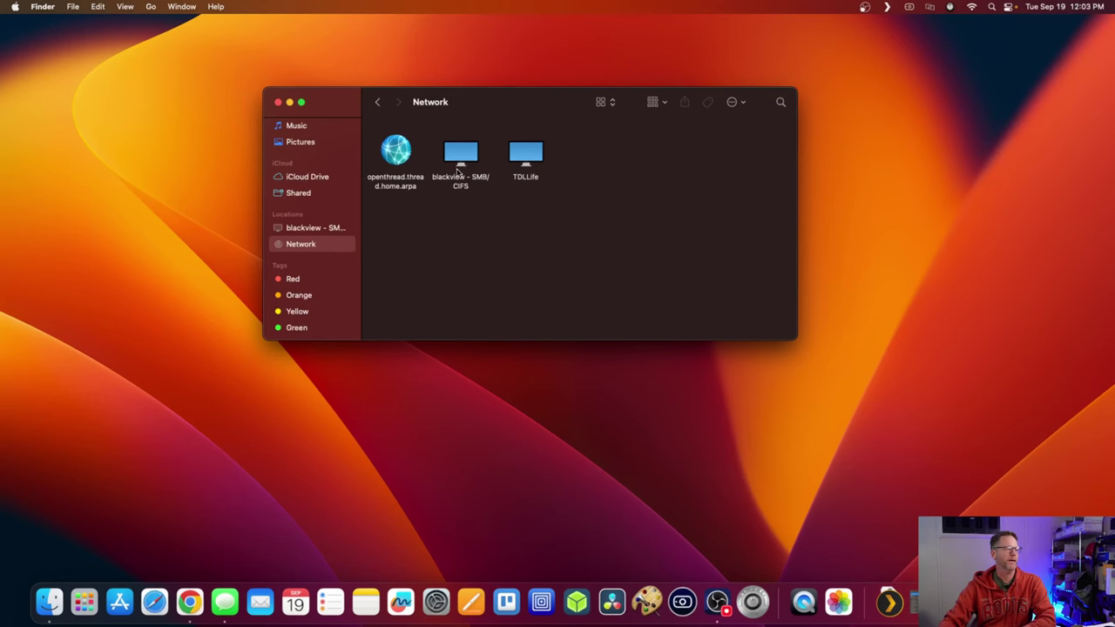
Step: Switch to Finder and open the media share on the blackview SMB/CIFS network server
{"action": "double_click", "coordinate": [460, 157]}
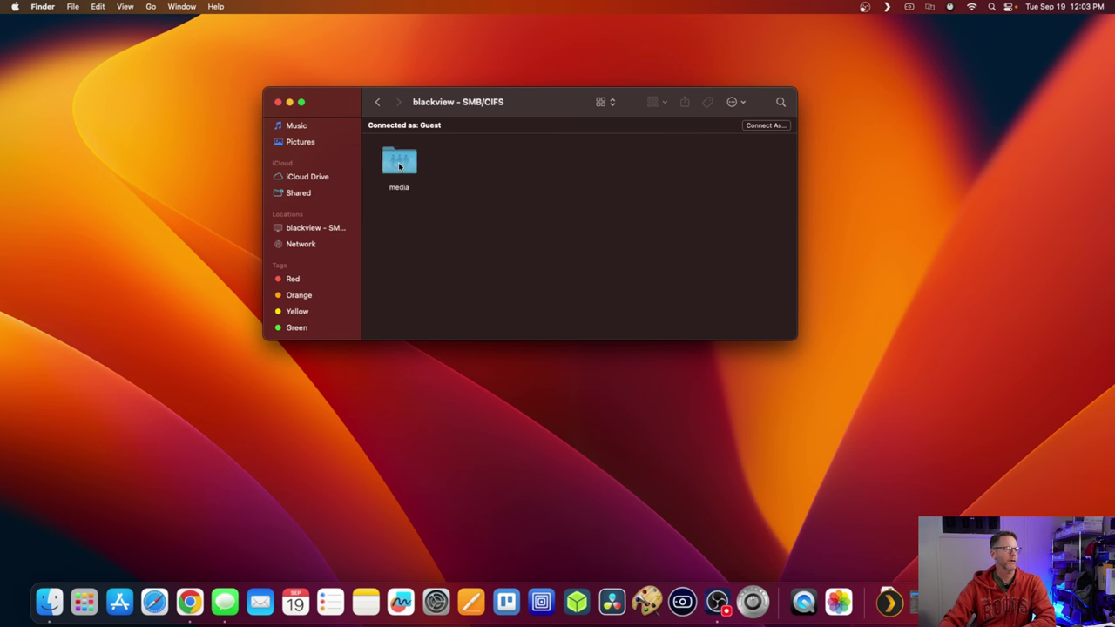
{"action": "double_click", "coordinate": [399, 165]}
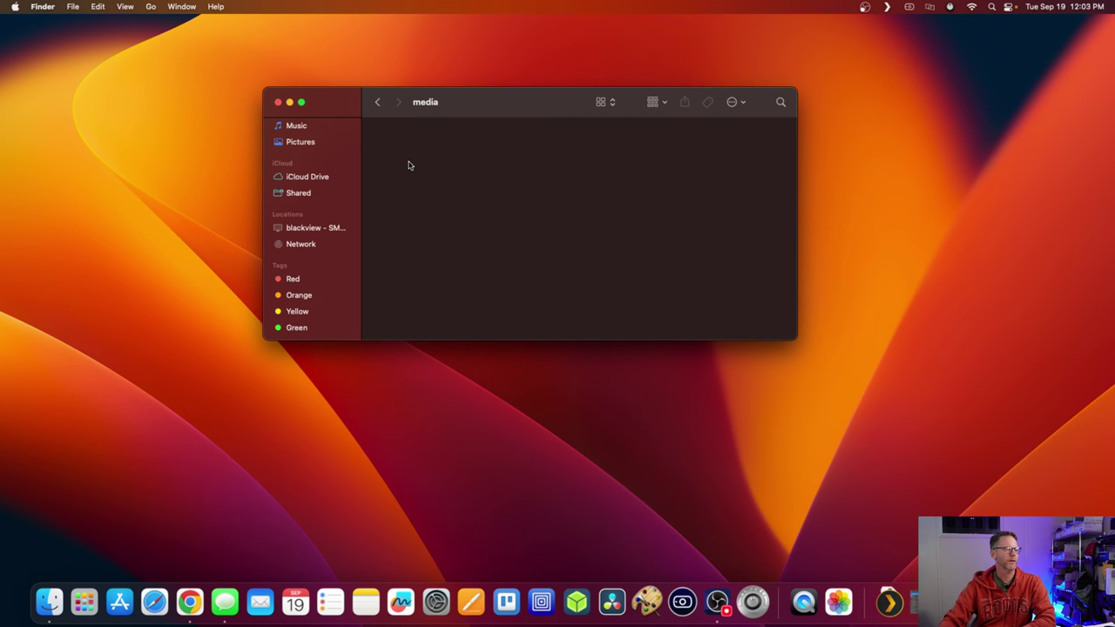
Step: Create a new folder inside the media network share and finish editing its name
{"action": "right_click", "coordinate": [412, 162]}
{"action": "left_click", "coordinate": [423, 165]}
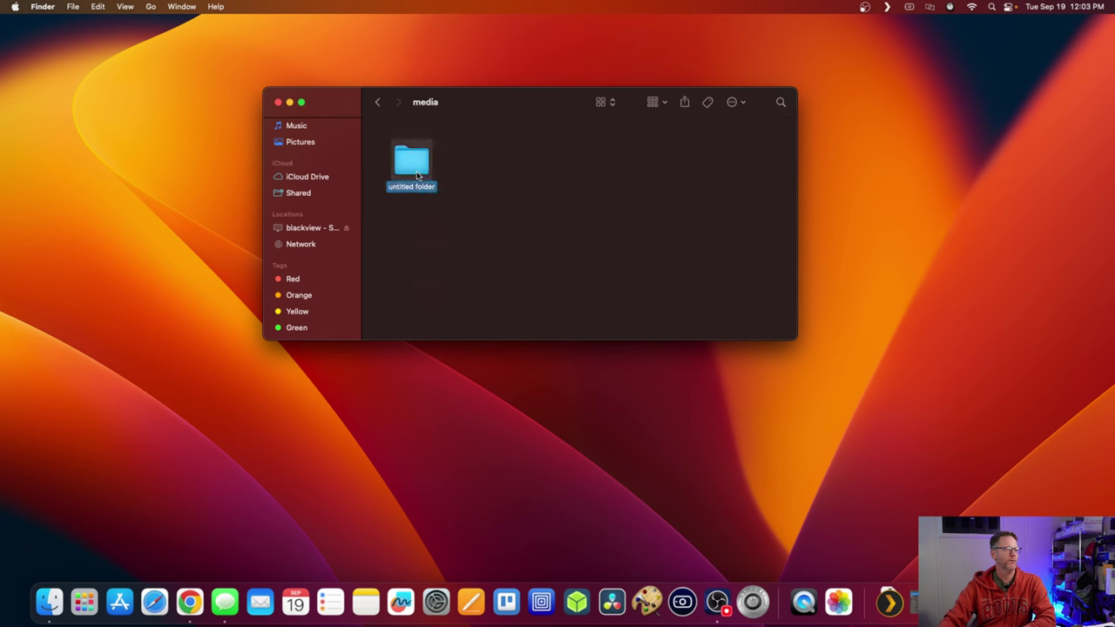
{"action": "right_click", "coordinate": [414, 169]}
{"action": "left_click", "coordinate": [443, 191]}
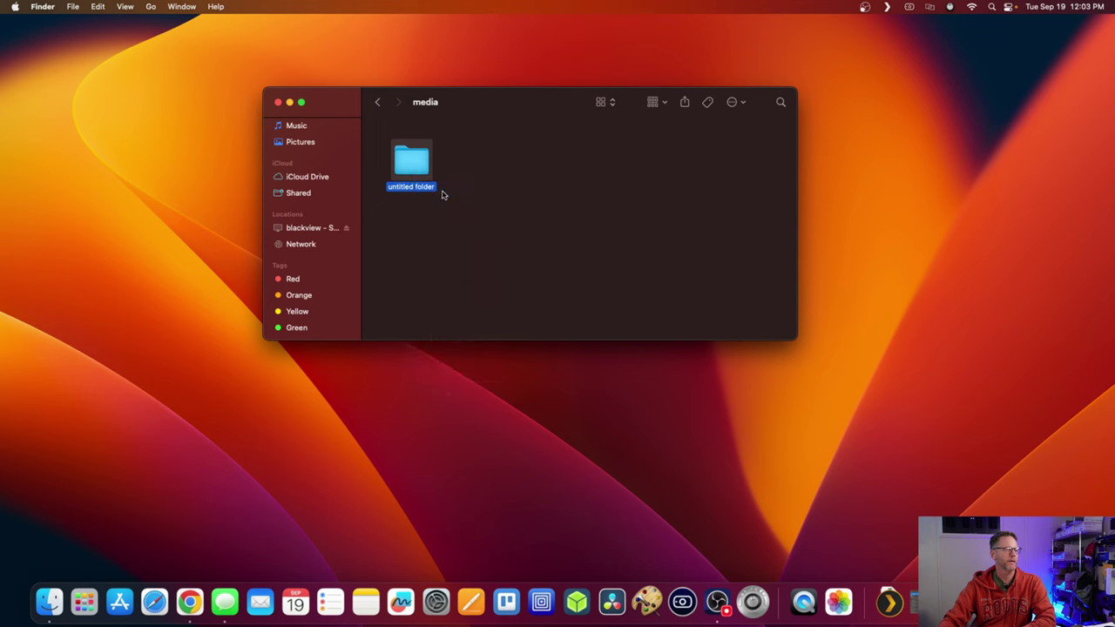
{"action": "left_click", "coordinate": [593, 241]}
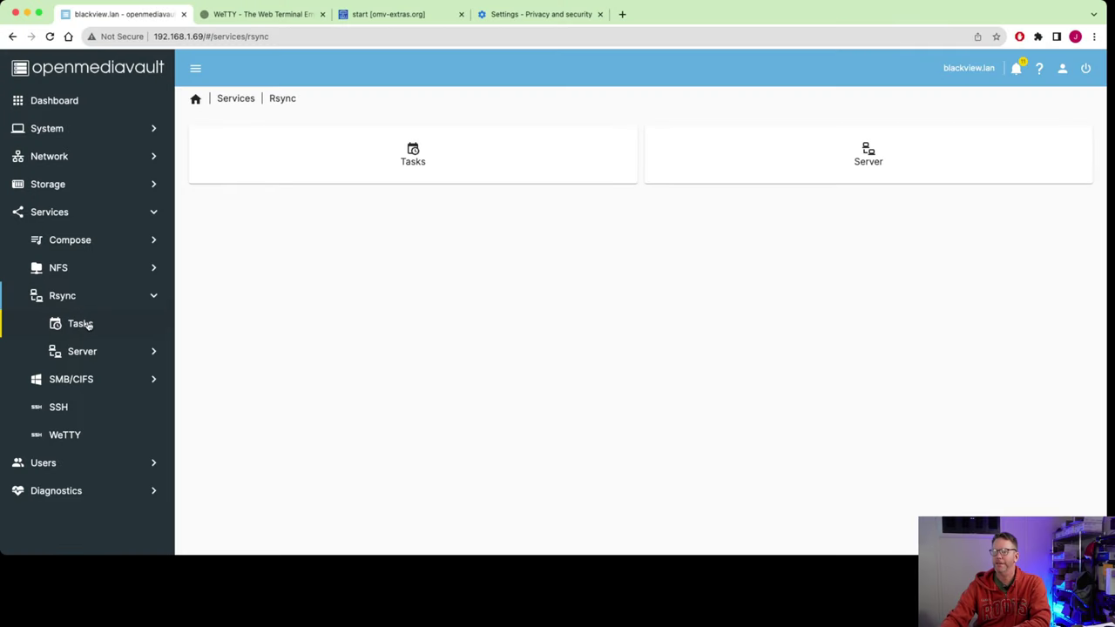
Step: Review the Rsync task creation options, the Rsync server settings, and the form for creating a server module
{"action": "left_click", "coordinate": [80, 323]}
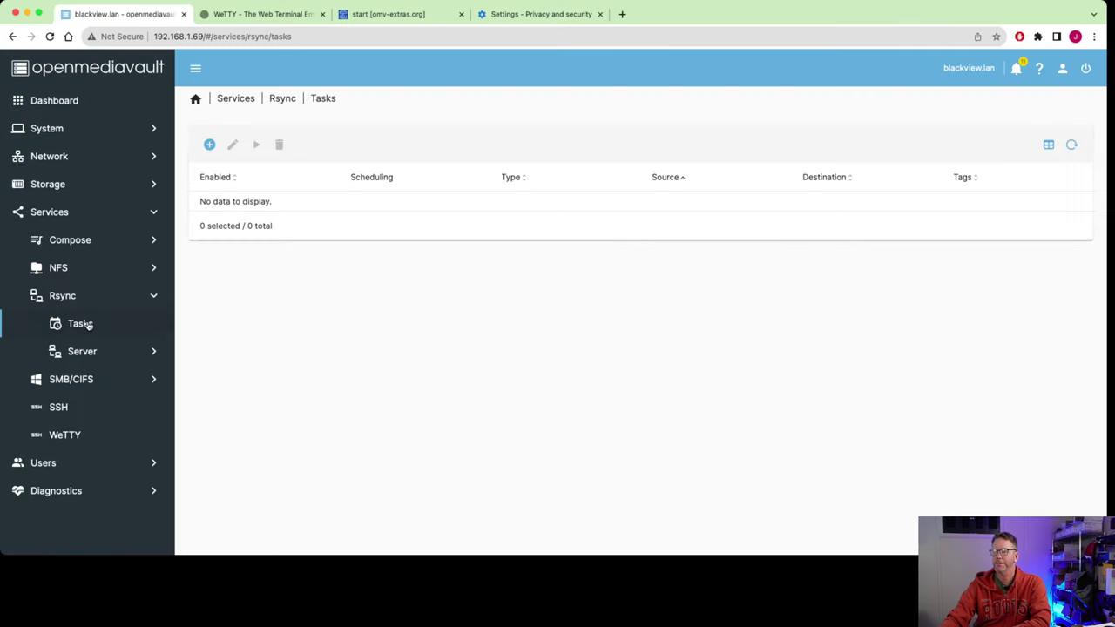
{"action": "left_click", "coordinate": [209, 145]}
{"action": "scroll", "coordinate": [368, 346], "scroll_direction": "down", "scroll_amount": 8}
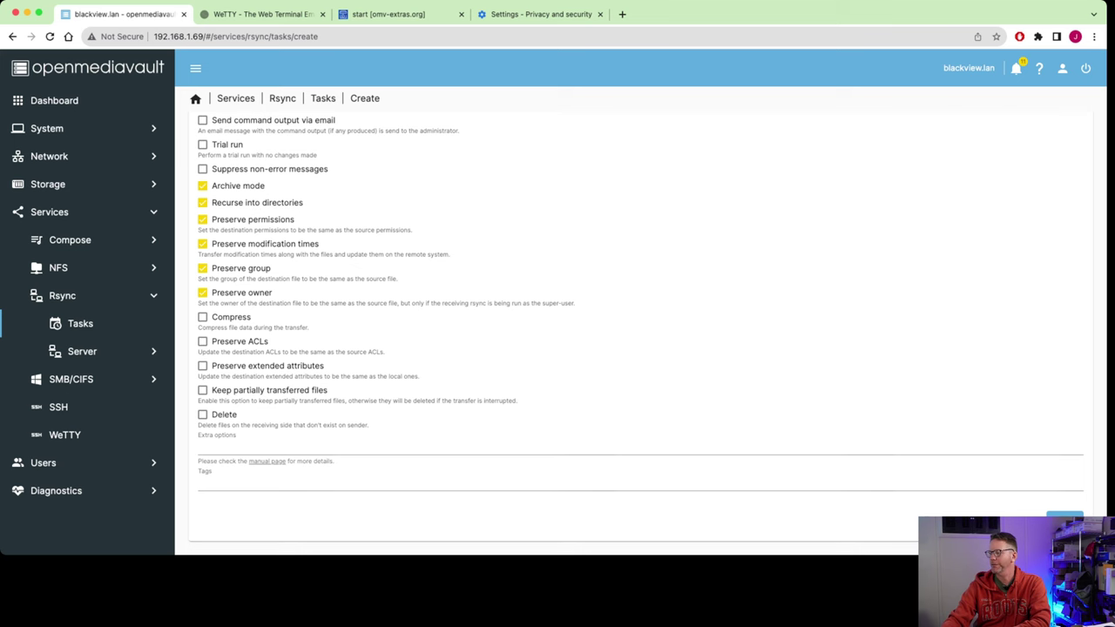
{"action": "left_click", "coordinate": [1019, 523]}
{"action": "left_click", "coordinate": [96, 351]}
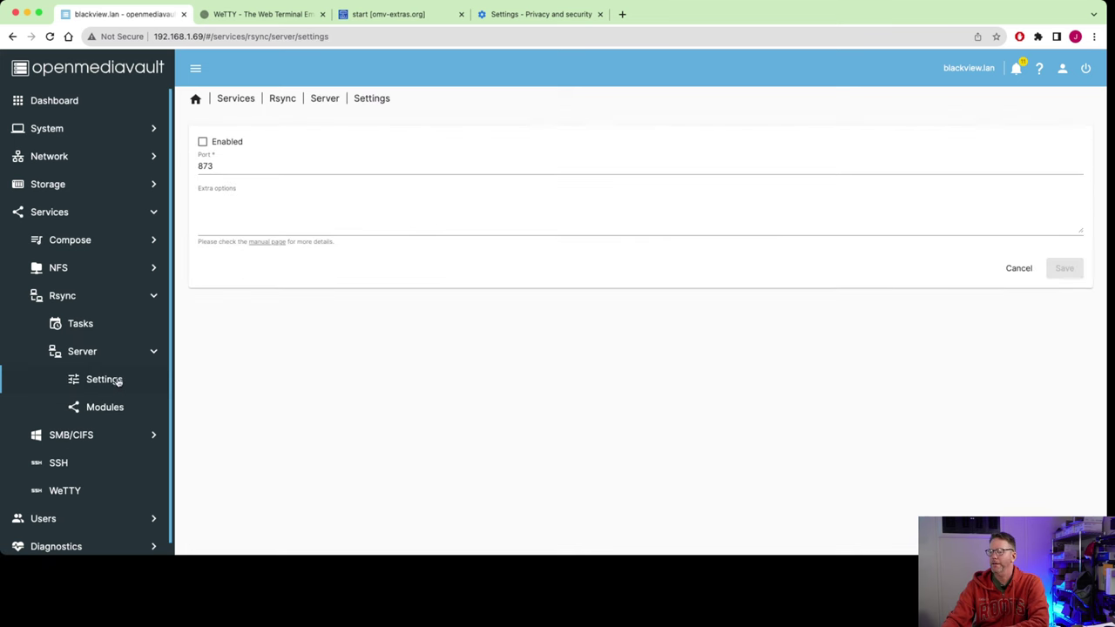
{"action": "left_click", "coordinate": [106, 403]}
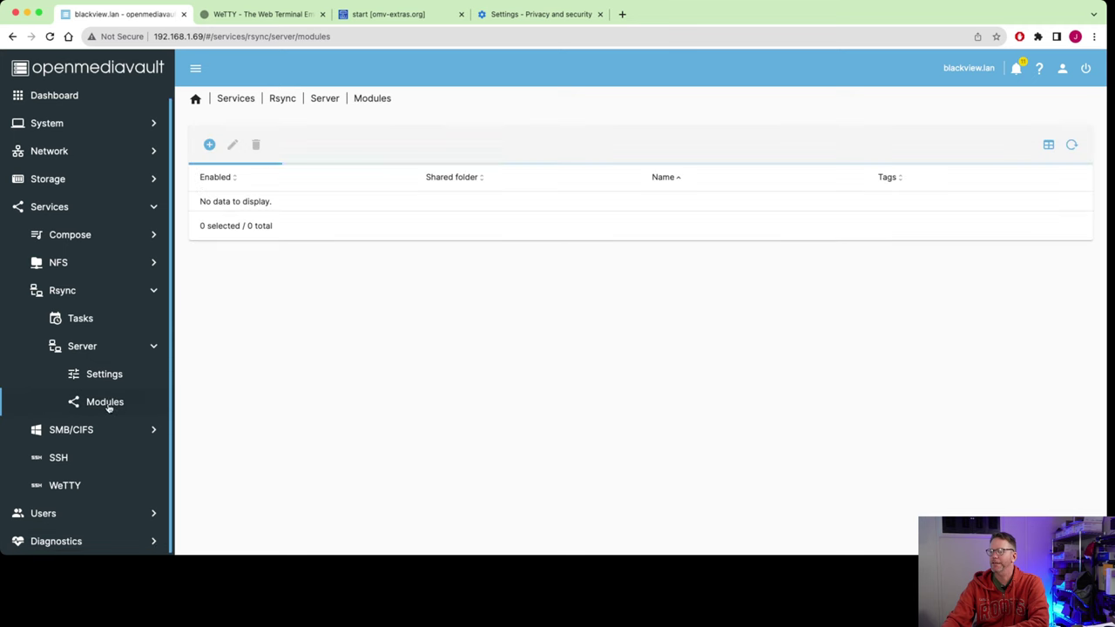
{"action": "left_click", "coordinate": [209, 144]}
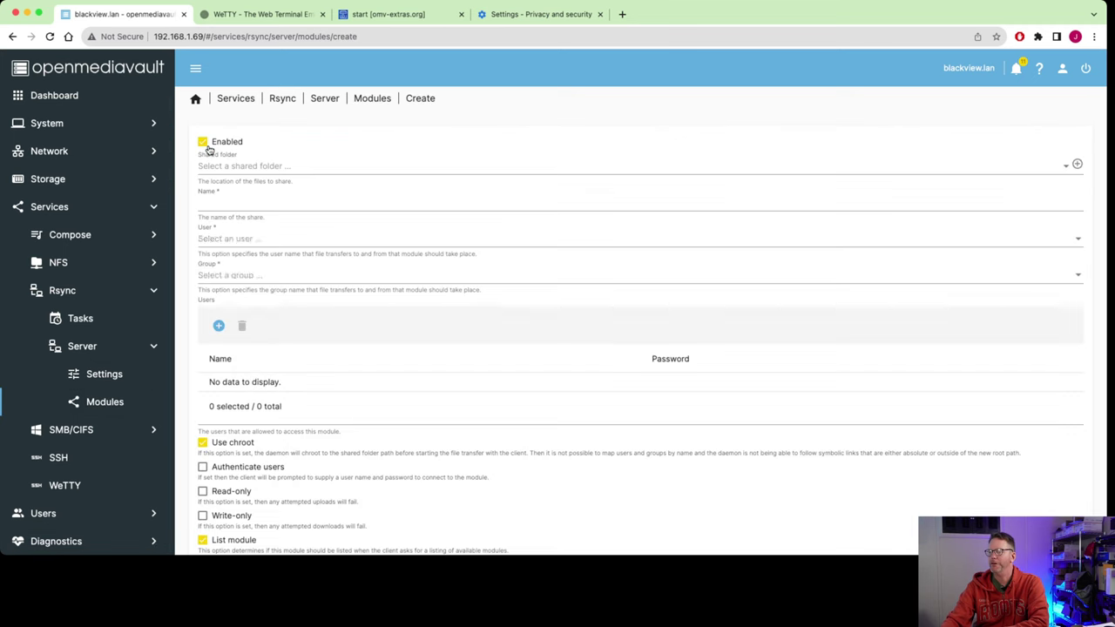
Step: Review the NFS service settings and its list of shares
{"action": "left_click", "coordinate": [94, 262]}
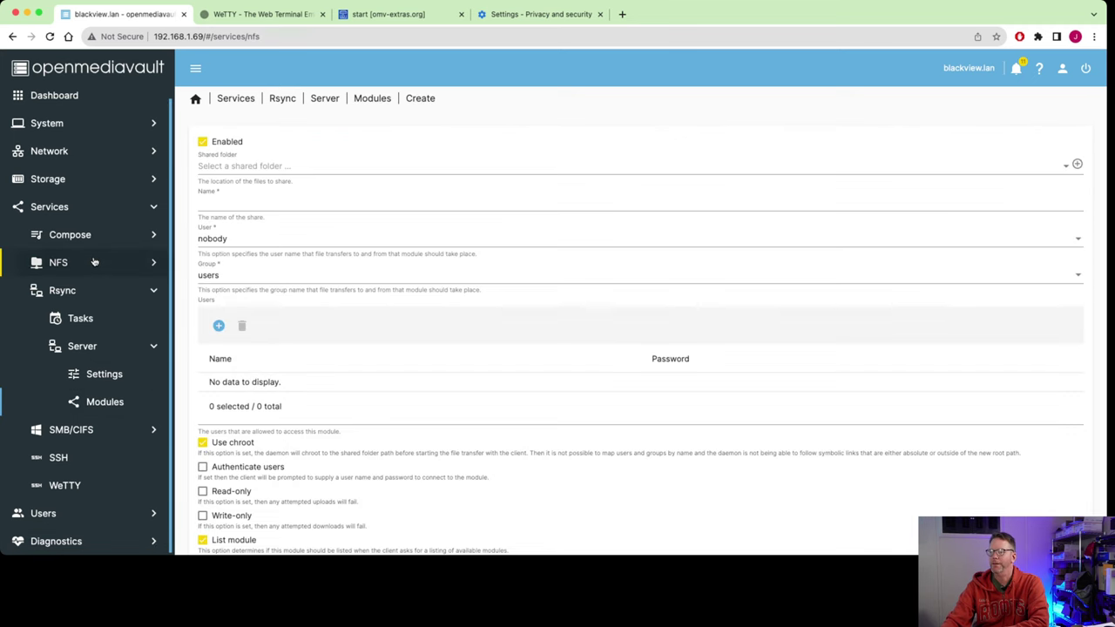
{"action": "left_click", "coordinate": [88, 297]}
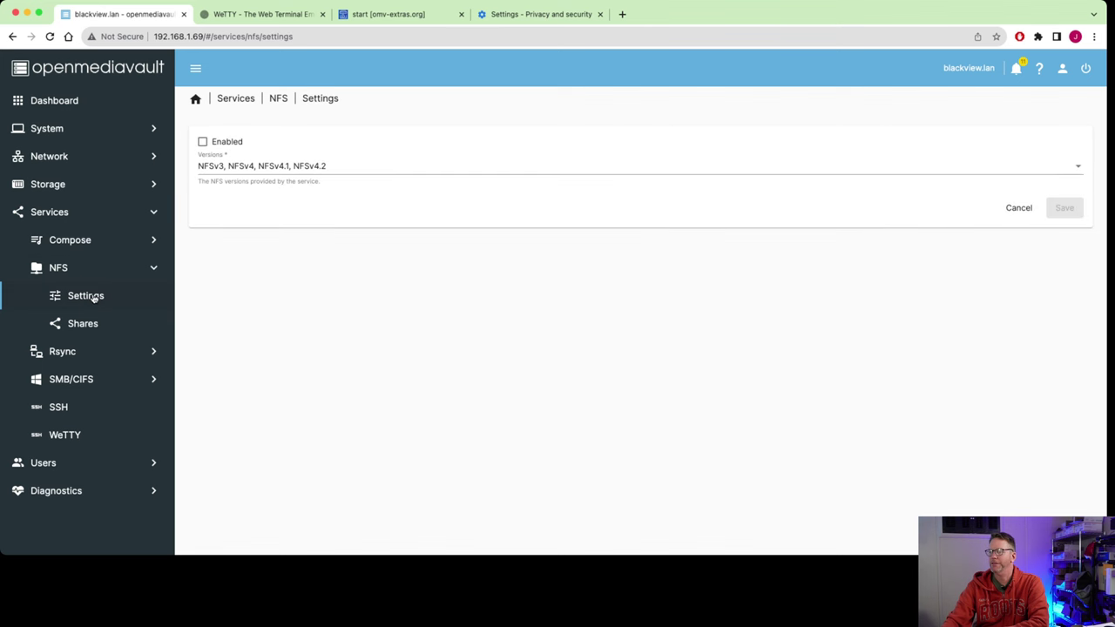
{"action": "left_click", "coordinate": [92, 324]}
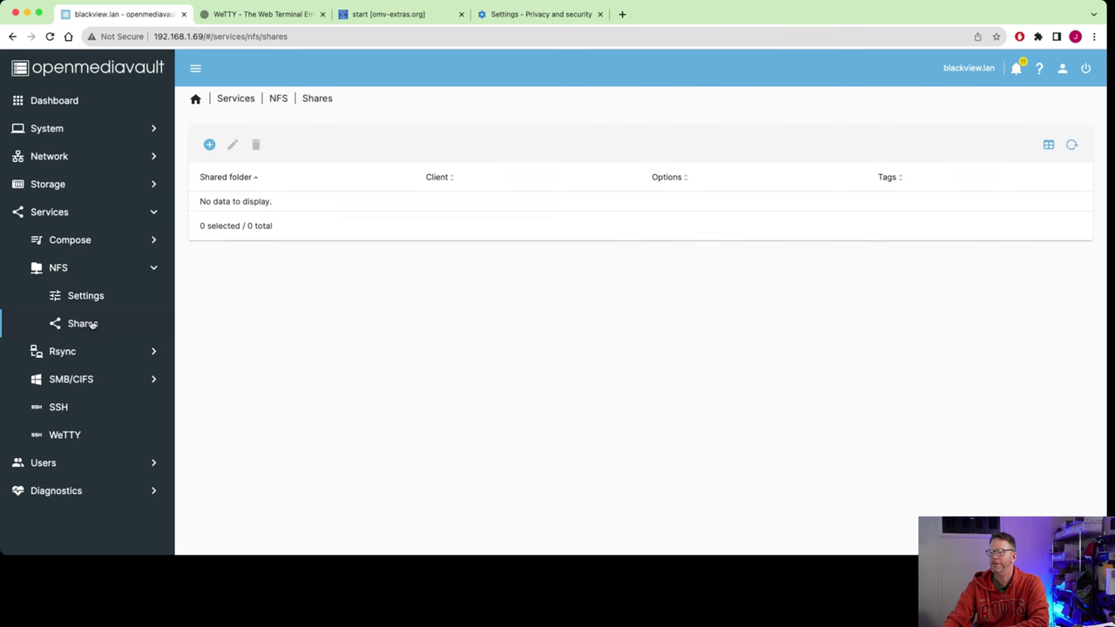
Step: Set the Compose files location to the compose shared folder on /dev/sdb2 with permissions Everyone - read/write
{"action": "left_click", "coordinate": [100, 242]}
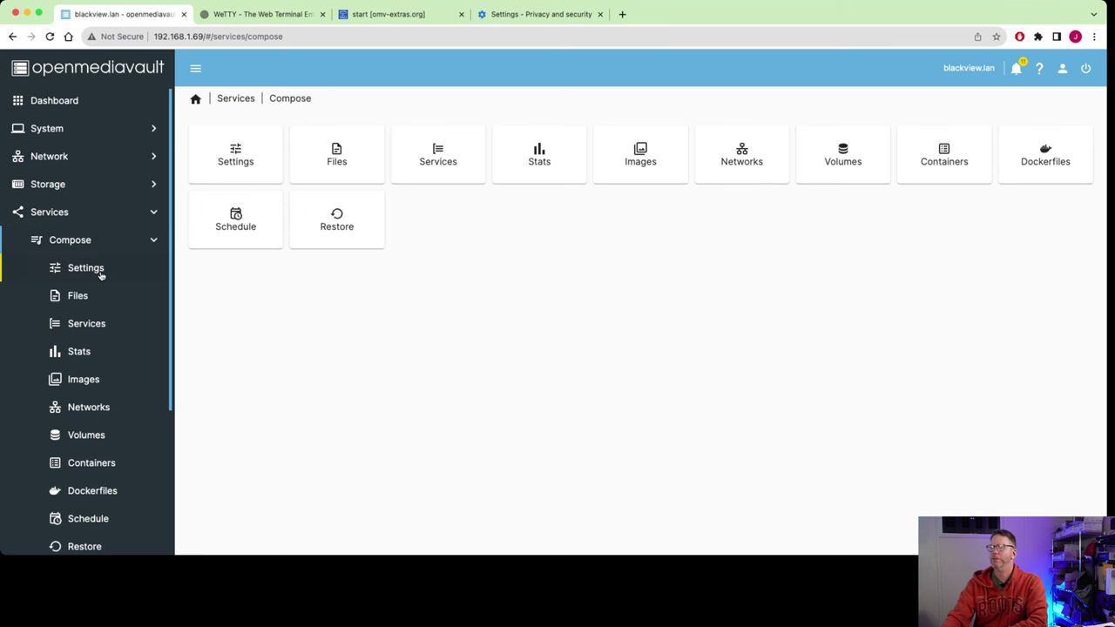
{"action": "left_click", "coordinate": [100, 273]}
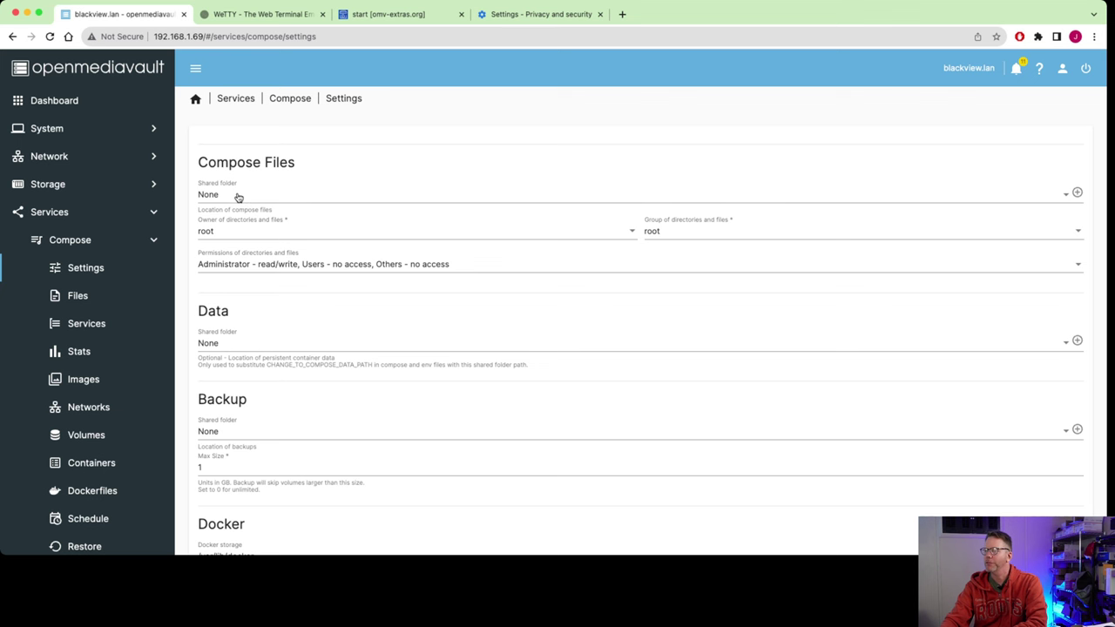
{"action": "left_click", "coordinate": [237, 198]}
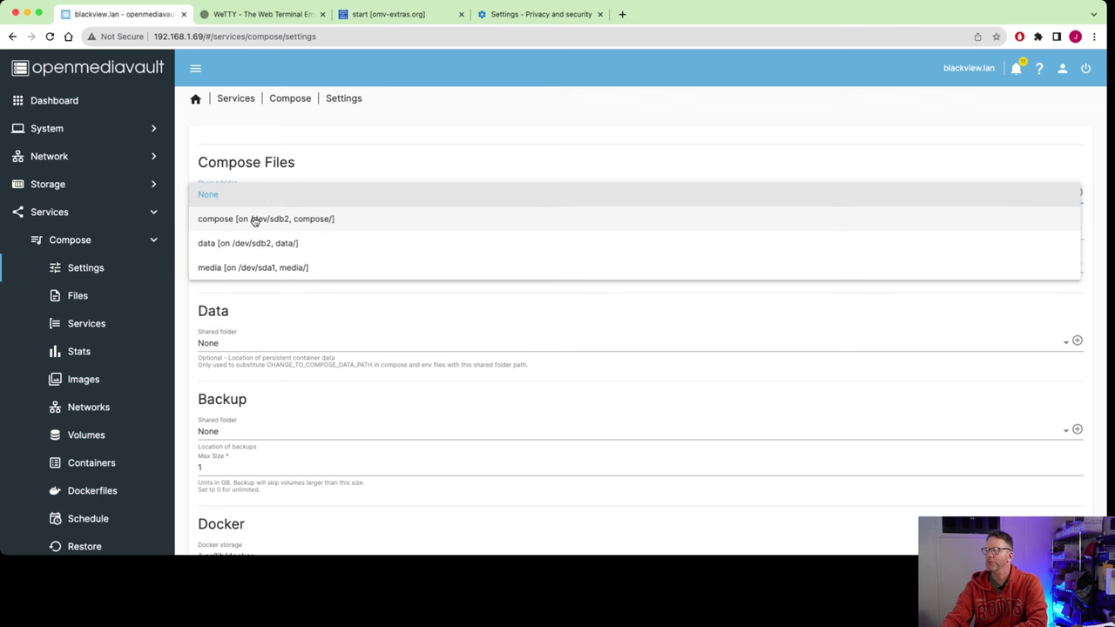
{"action": "left_click", "coordinate": [255, 219]}
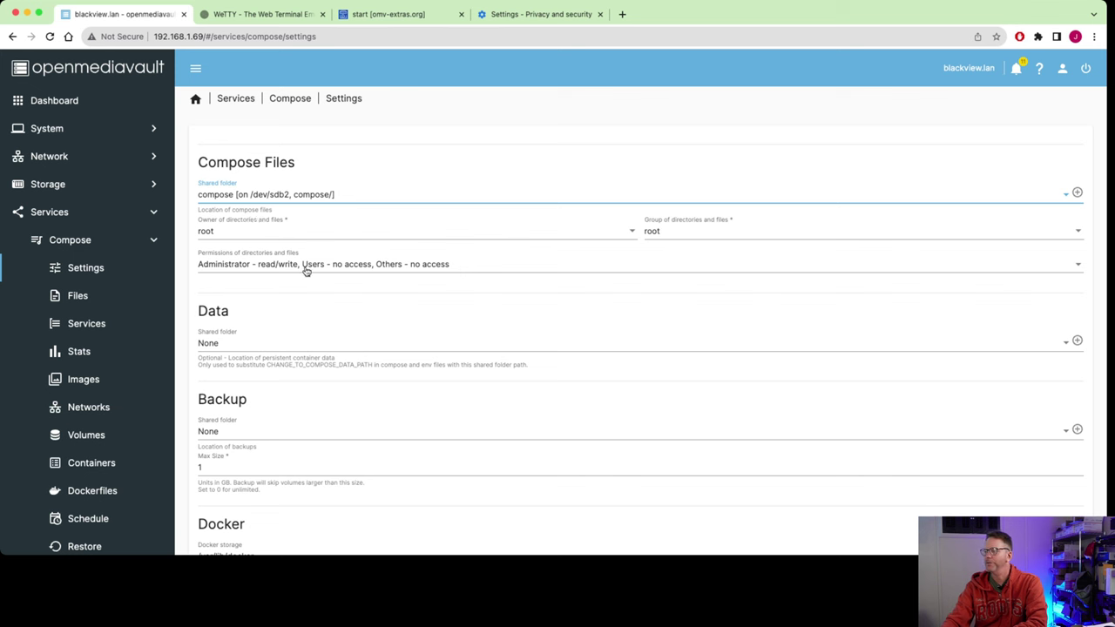
{"action": "left_click", "coordinate": [1078, 267]}
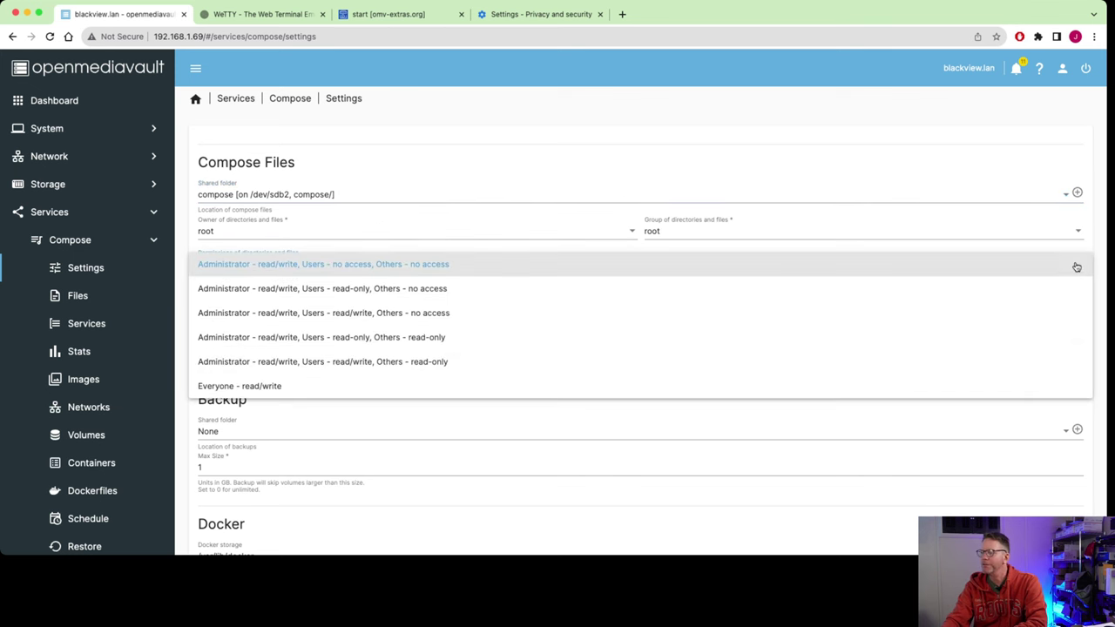
{"action": "left_click", "coordinate": [406, 383]}
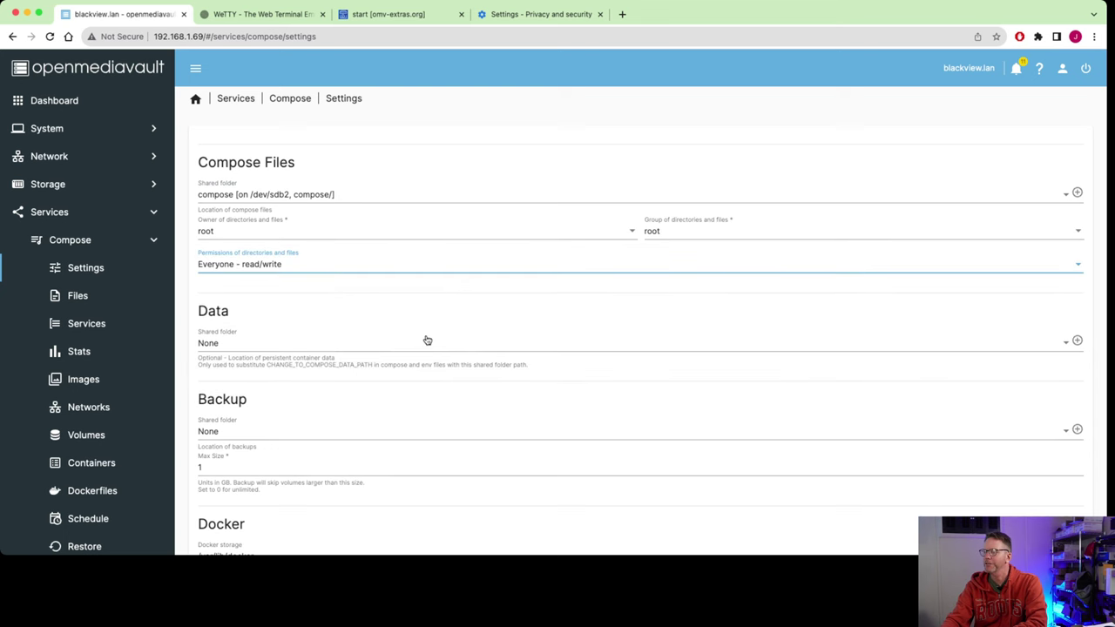
Step: Set the Compose data location to the data shared folder on /dev/sdb2
{"action": "scroll", "coordinate": [438, 337], "scroll_direction": "down", "scroll_amount": 1}
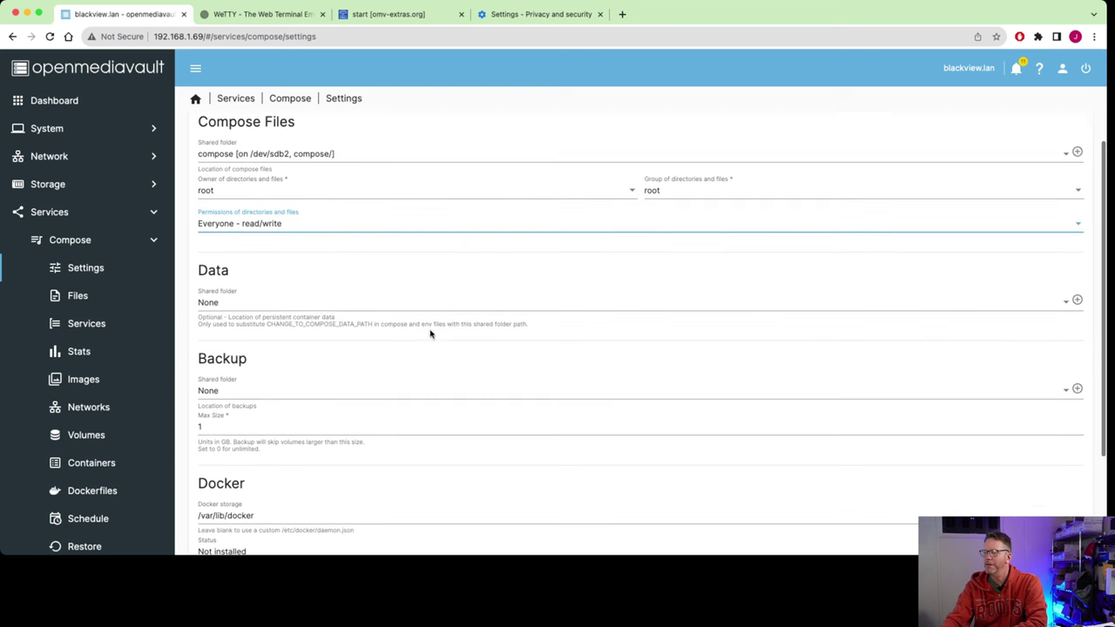
{"action": "left_click", "coordinate": [297, 309]}
{"action": "left_click", "coordinate": [296, 351]}
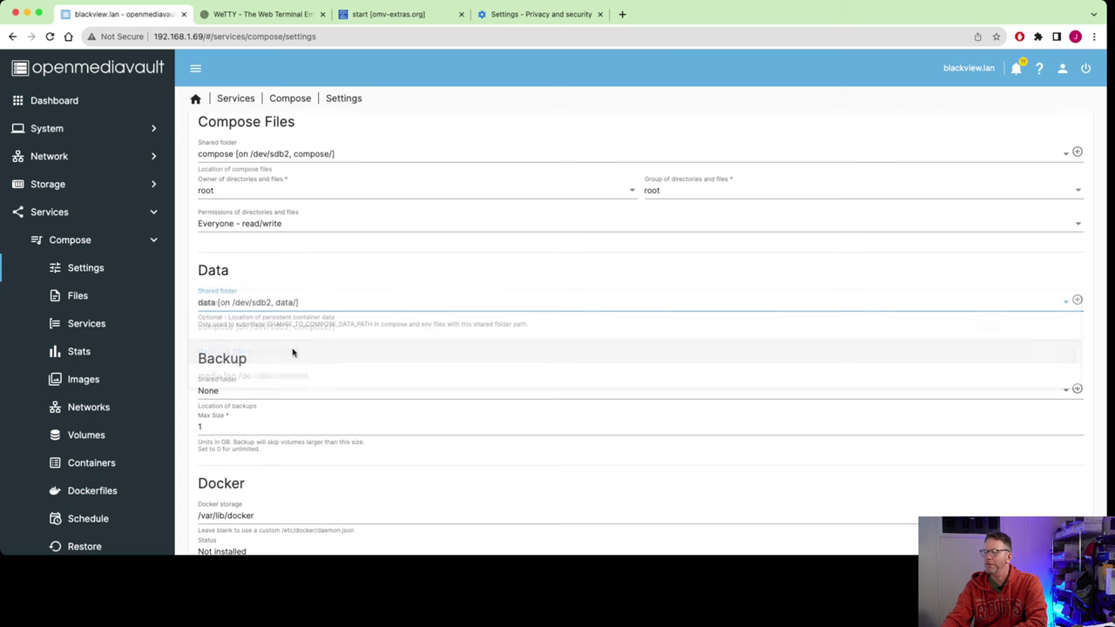
{"action": "scroll", "coordinate": [339, 346], "scroll_direction": "down", "scroll_amount": 2}
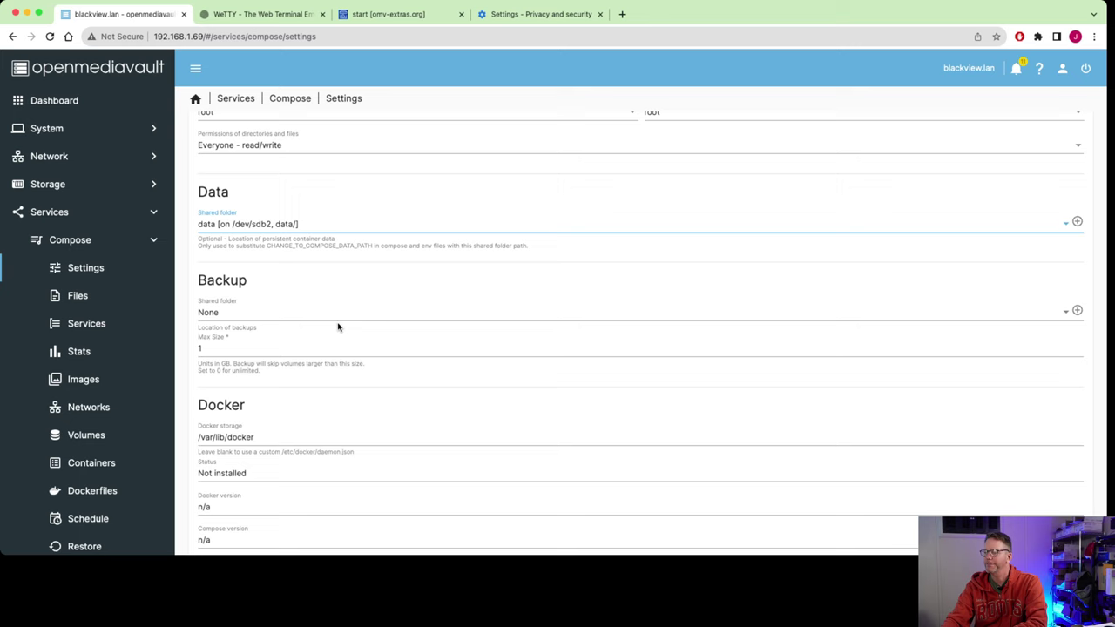
{"action": "scroll", "coordinate": [339, 327], "scroll_direction": "down", "scroll_amount": 2}
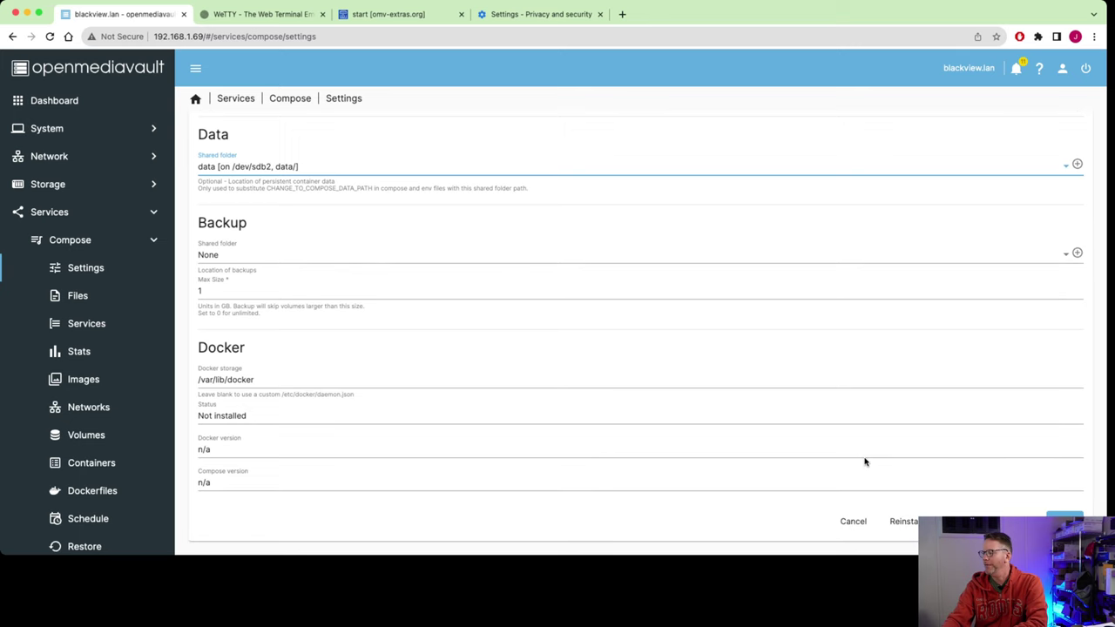
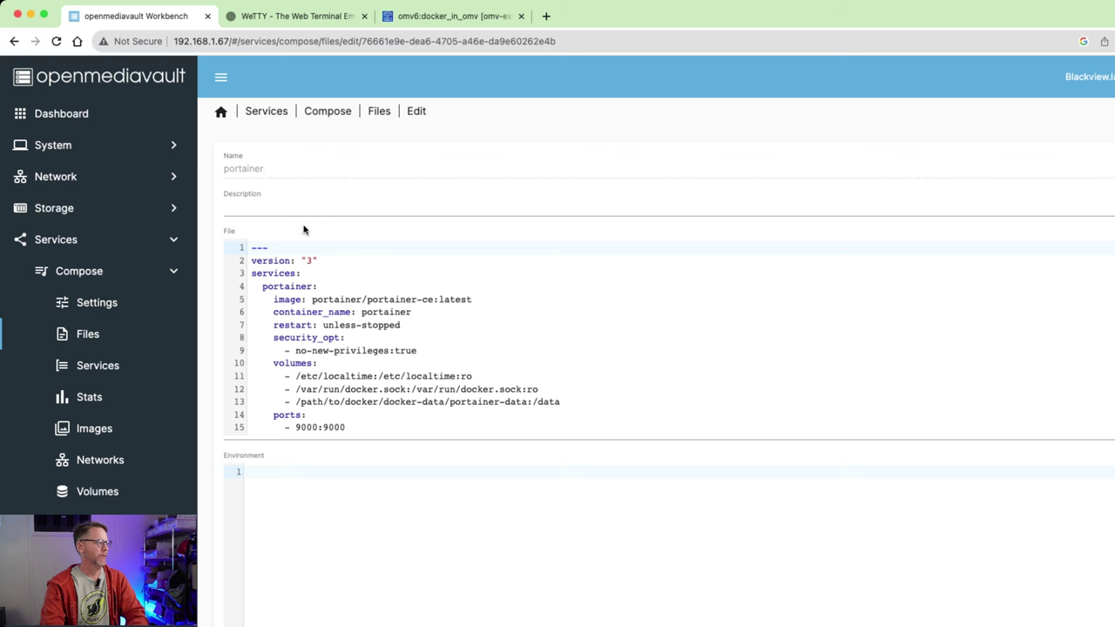
Step: Review the portainer compose file, including its image line and environment section, and return to the compose files list
{"action": "left_click_drag", "start_coordinate": [472, 299], "coordinate": [398, 298]}
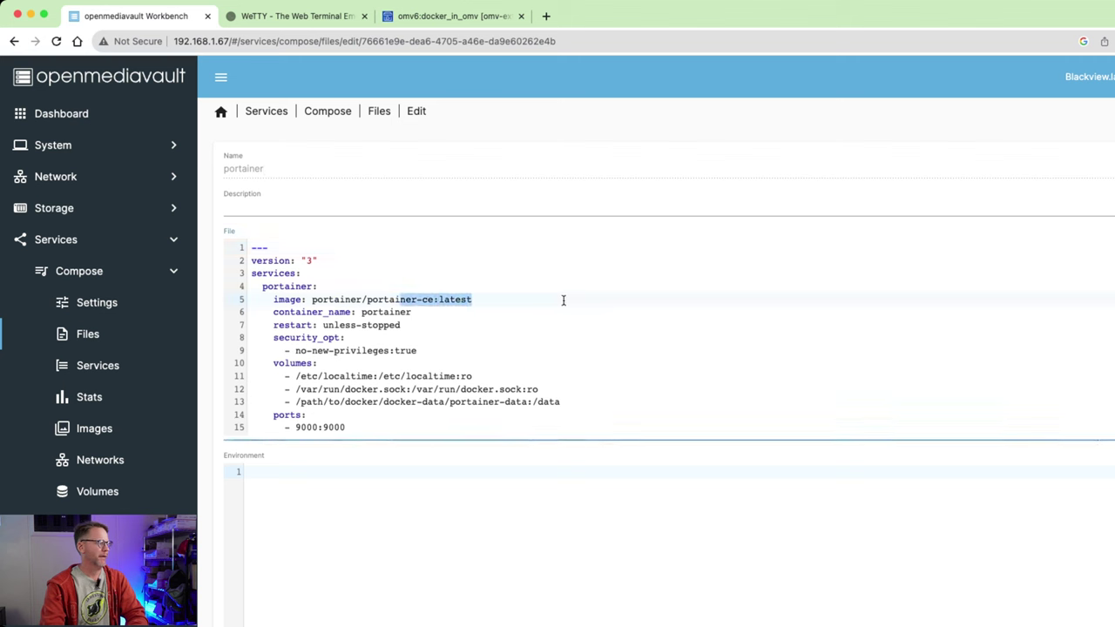
{"action": "scroll", "coordinate": [563, 299], "scroll_direction": "down", "scroll_amount": 1}
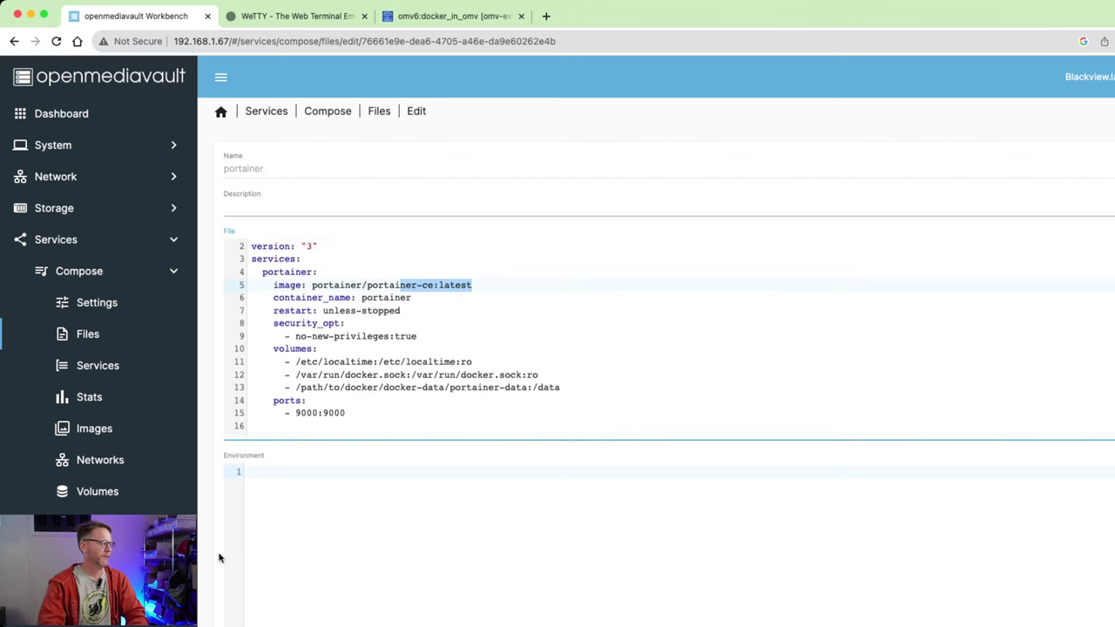
{"action": "left_click", "coordinate": [261, 501]}
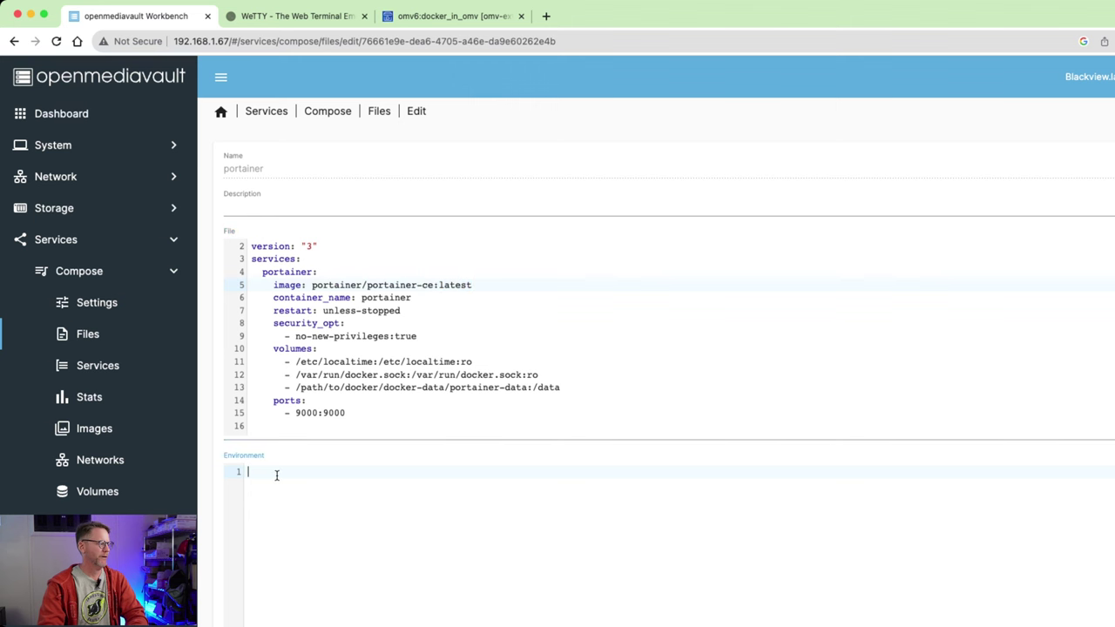
{"action": "key", "text": "super+Left"}
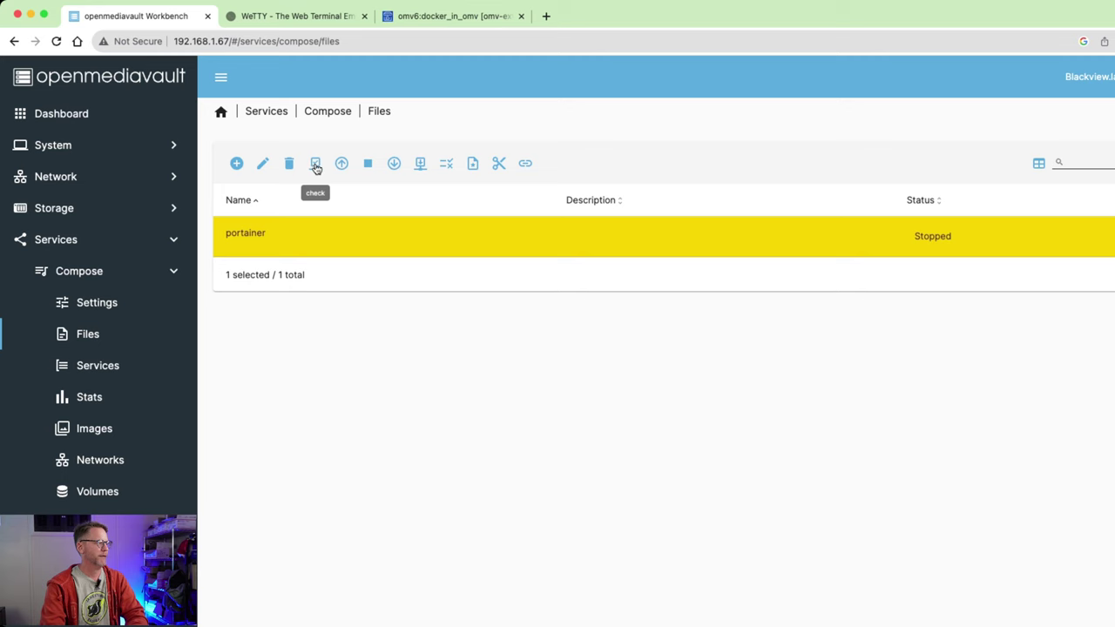
Step: Check the portainer compose file for errors and bring its container up
{"action": "left_click", "coordinate": [316, 168]}
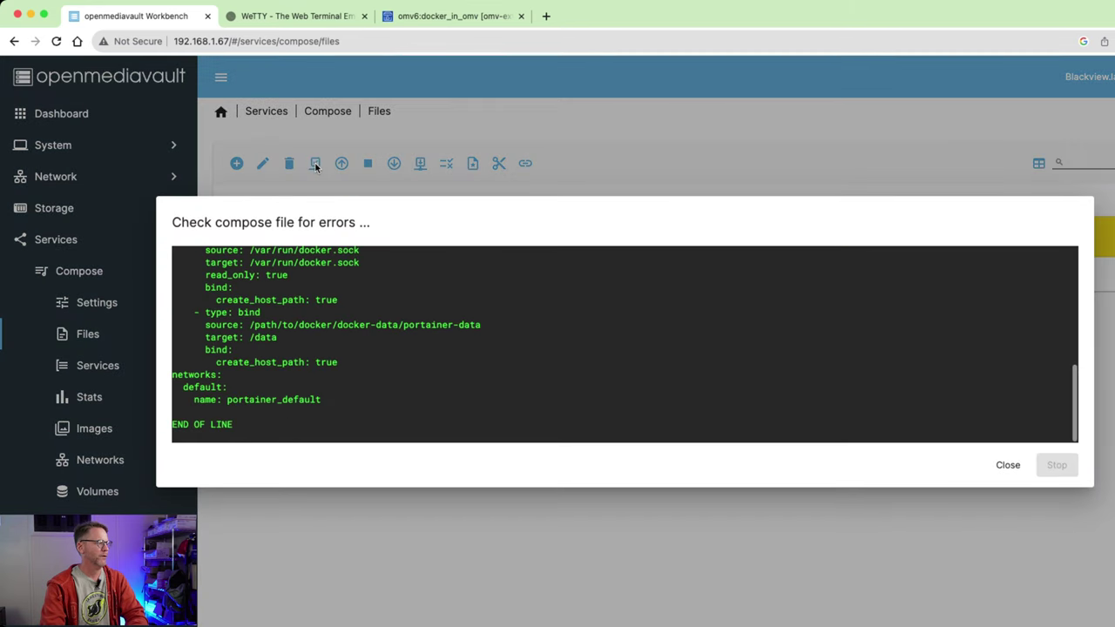
{"action": "left_click", "coordinate": [1008, 465]}
{"action": "left_click", "coordinate": [342, 163]}
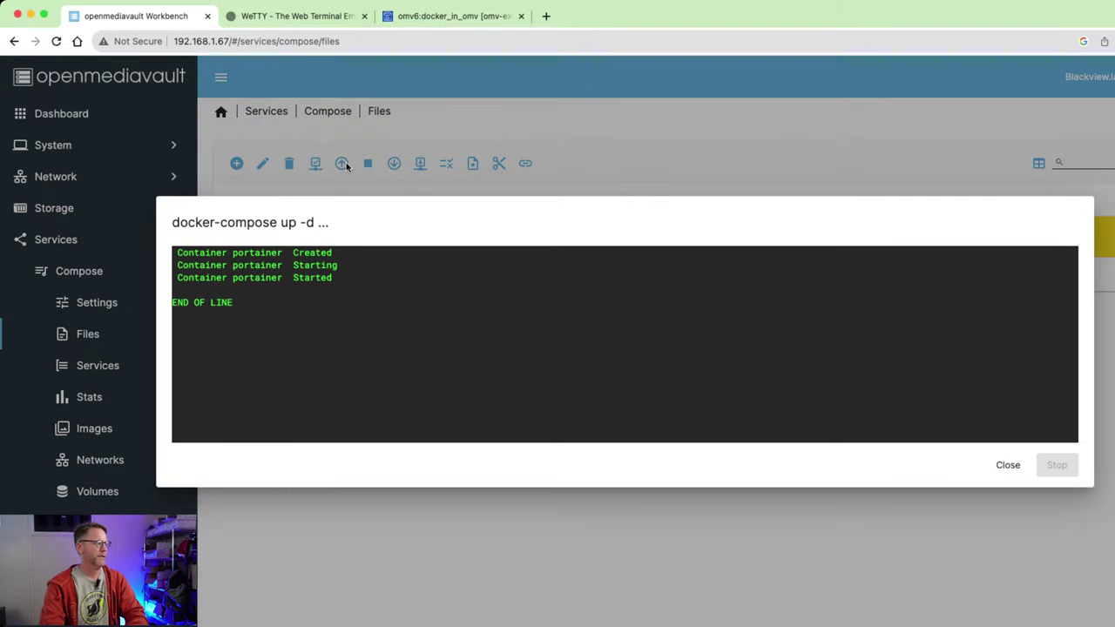
{"action": "left_click", "coordinate": [1006, 465]}
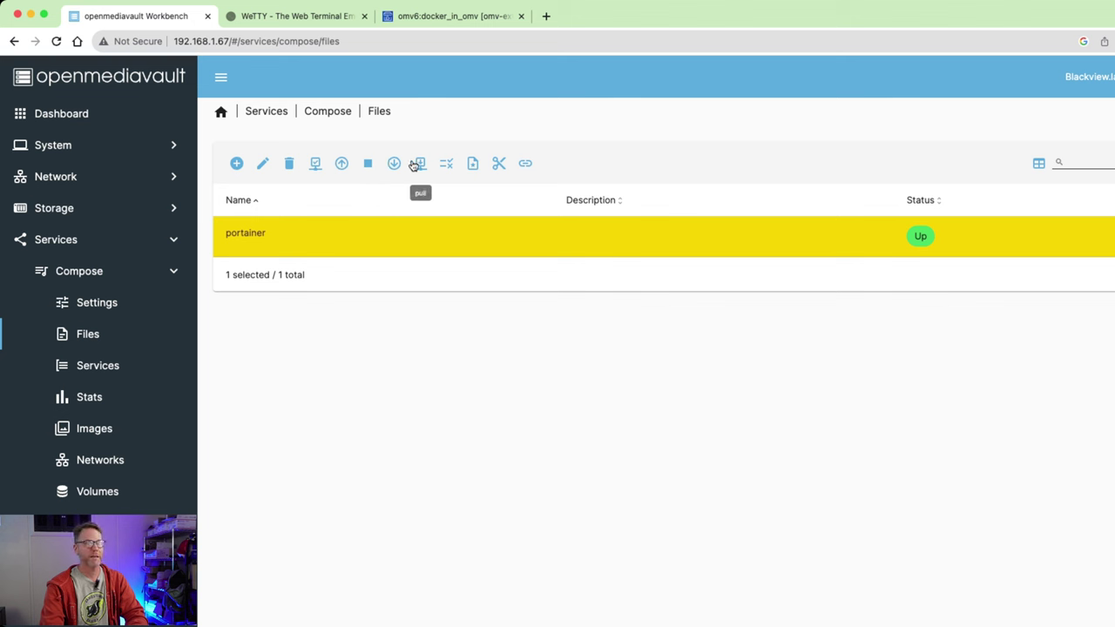
Step: View the portainer container's docker-compose ps status and look through the available documentation links
{"action": "left_click", "coordinate": [445, 165]}
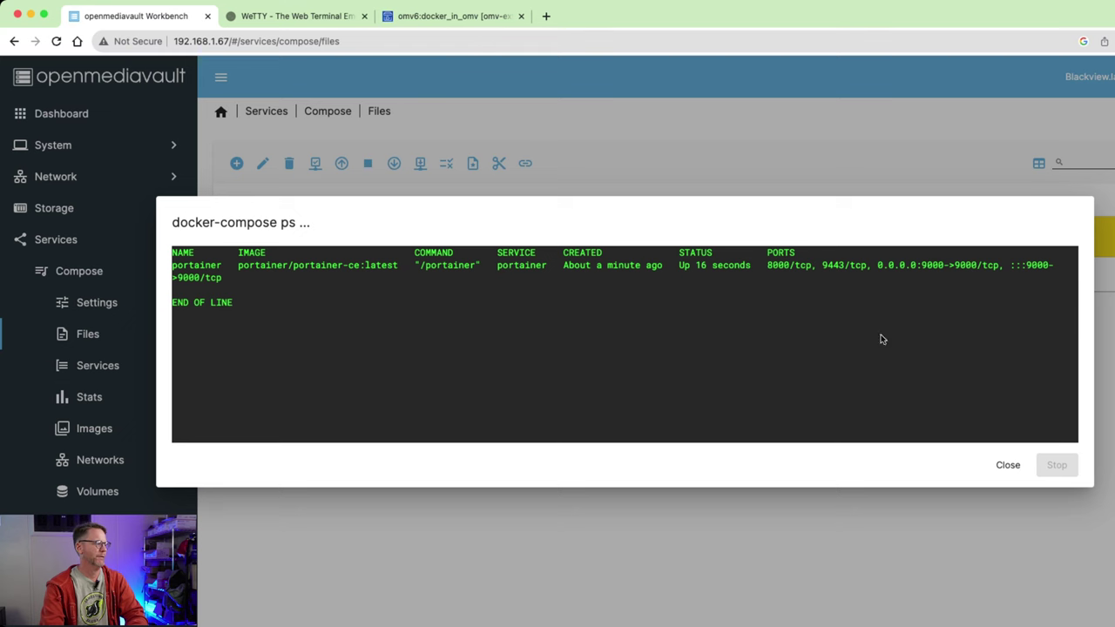
{"action": "key", "text": "Escape"}
{"action": "left_click", "coordinate": [474, 165]}
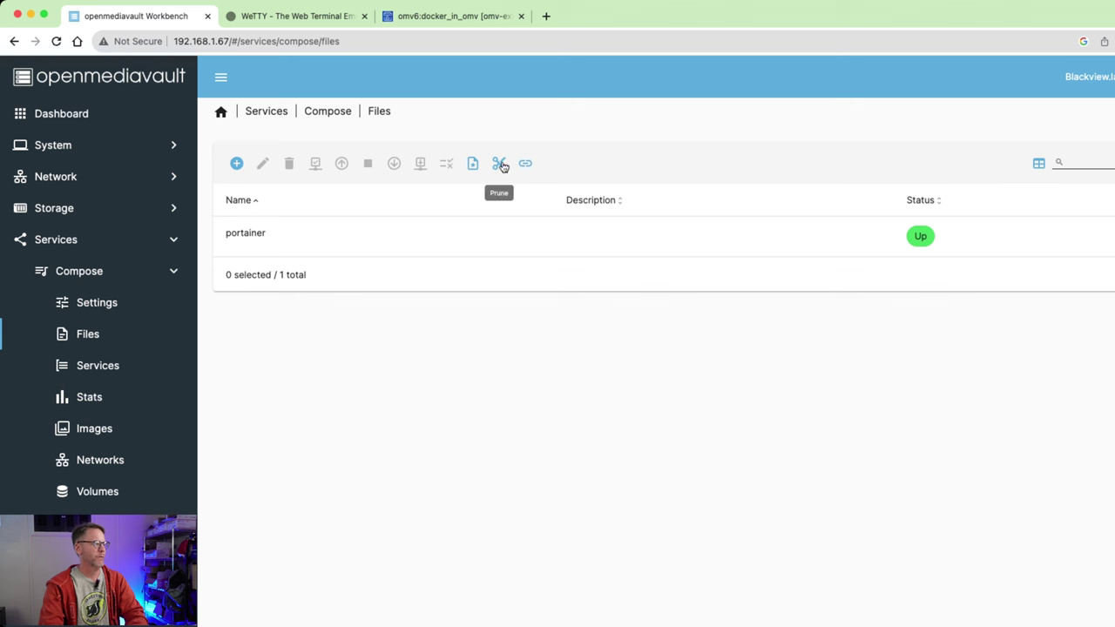
{"action": "left_click", "coordinate": [526, 165]}
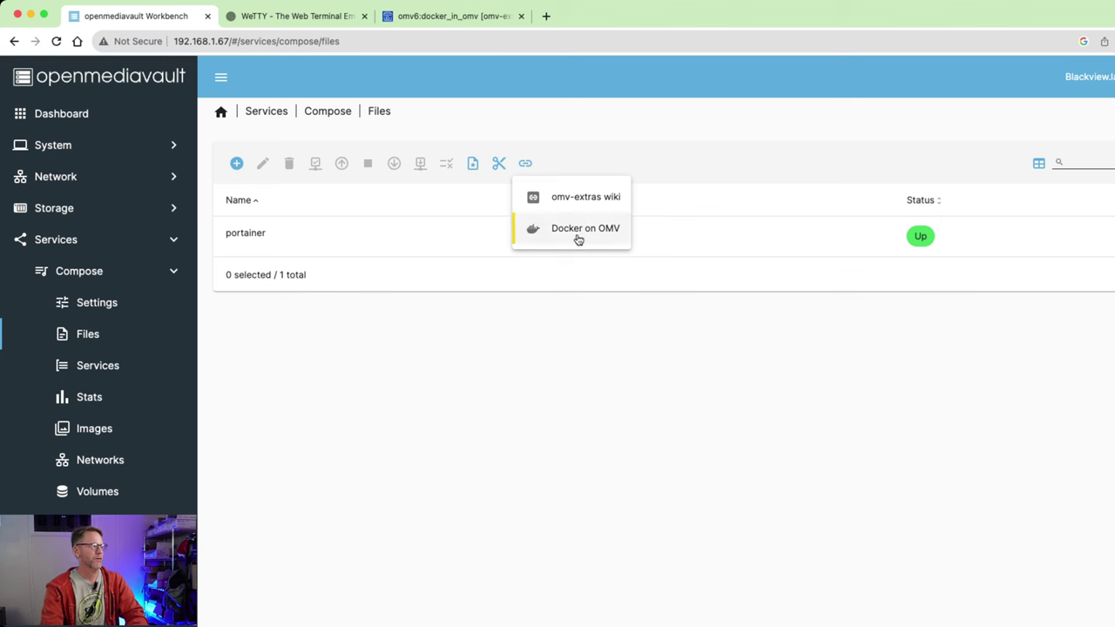
{"action": "left_click", "coordinate": [498, 179]}
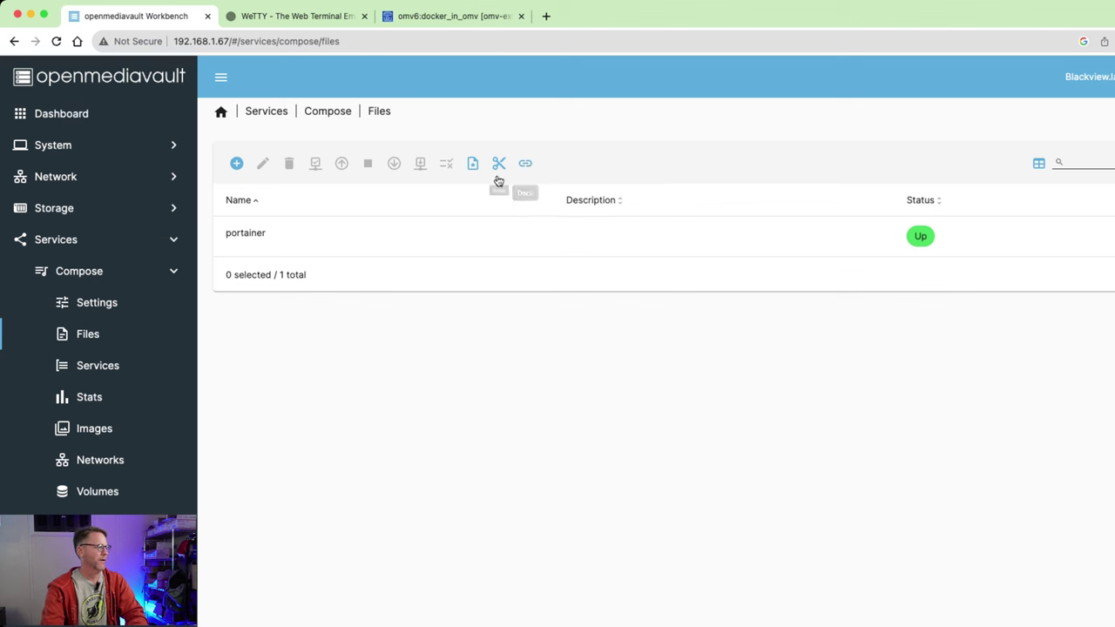
Step: Open Portainer on port 9000 from the Compose services and create the initial admin user with a confirmed account password
{"action": "left_click", "coordinate": [93, 367]}
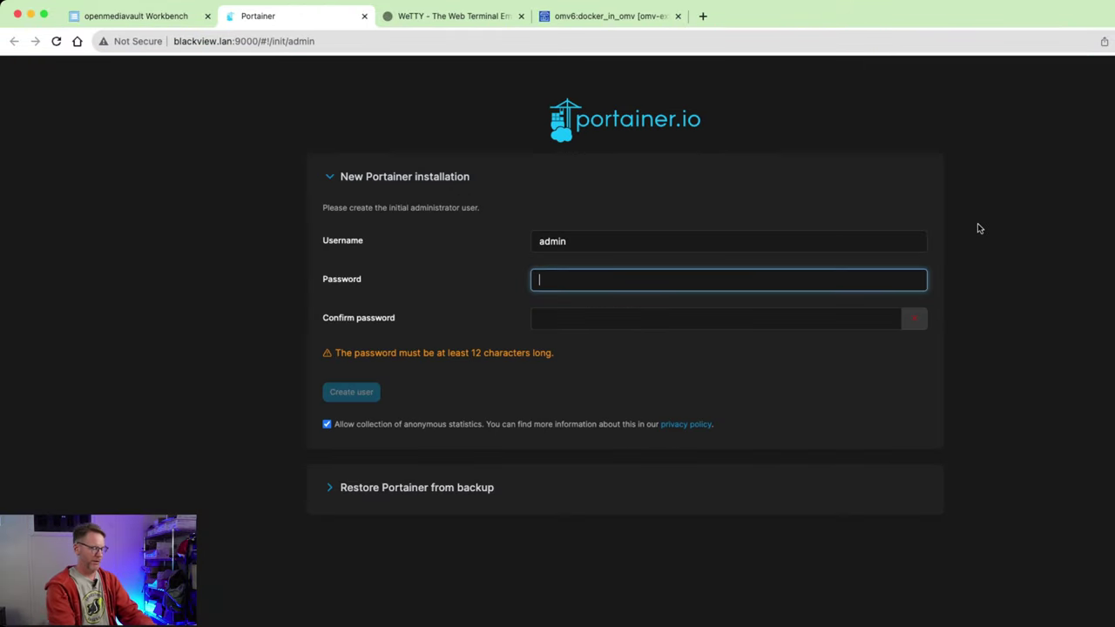
{"action": "type", "text": "••••"}
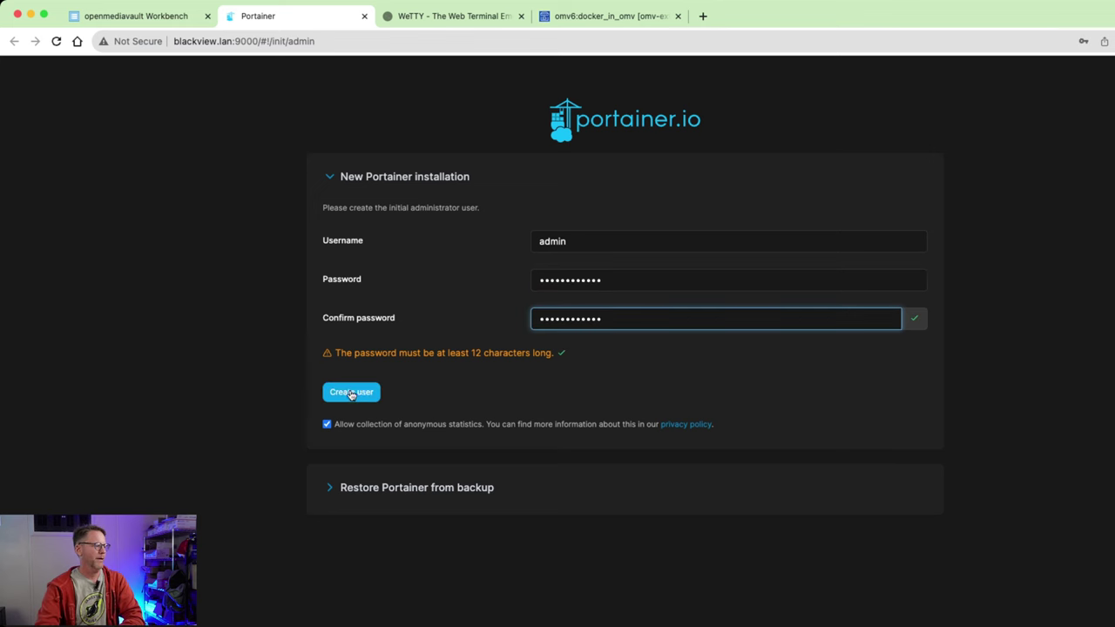
{"action": "left_click", "coordinate": [350, 392]}
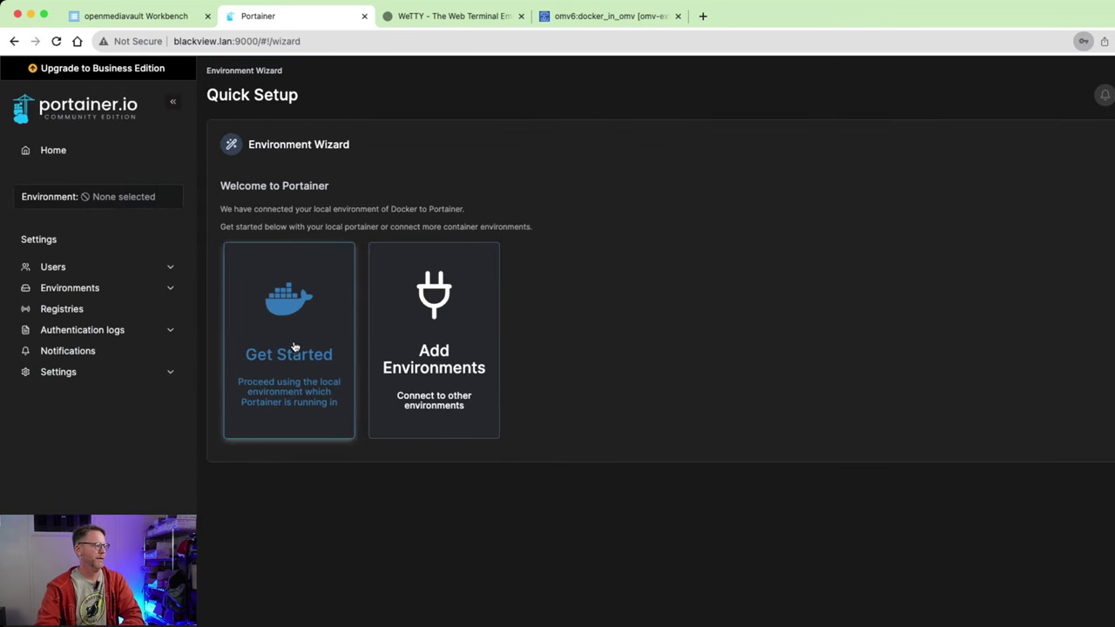
Step: Get started with Portainer's local Docker environment and view its stacks, container list and image list
{"action": "left_click", "coordinate": [283, 335]}
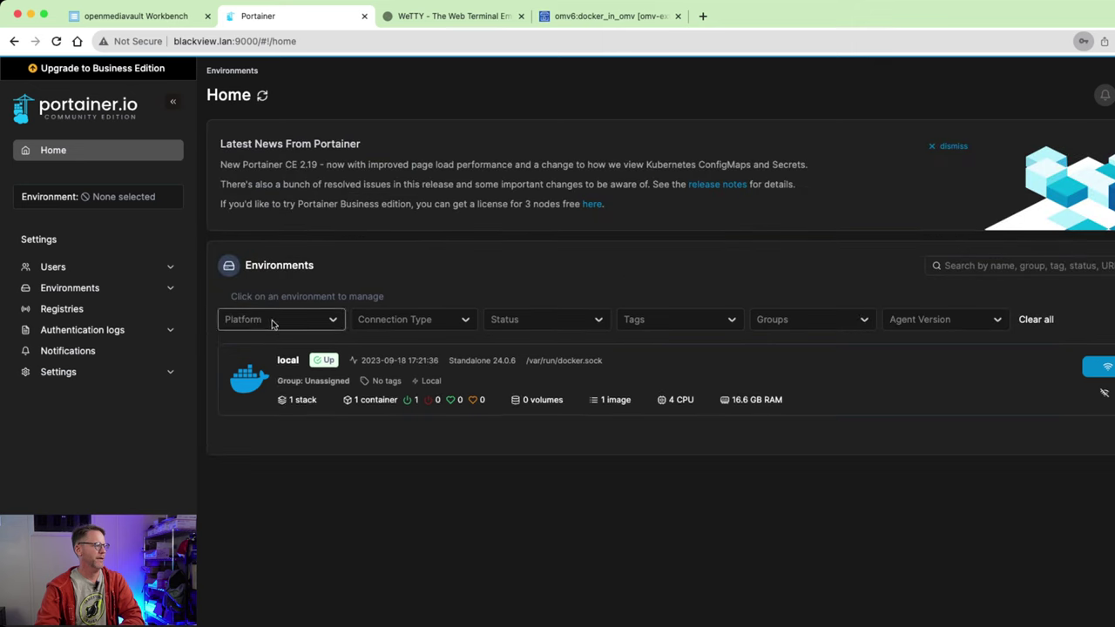
{"action": "left_click", "coordinate": [281, 373]}
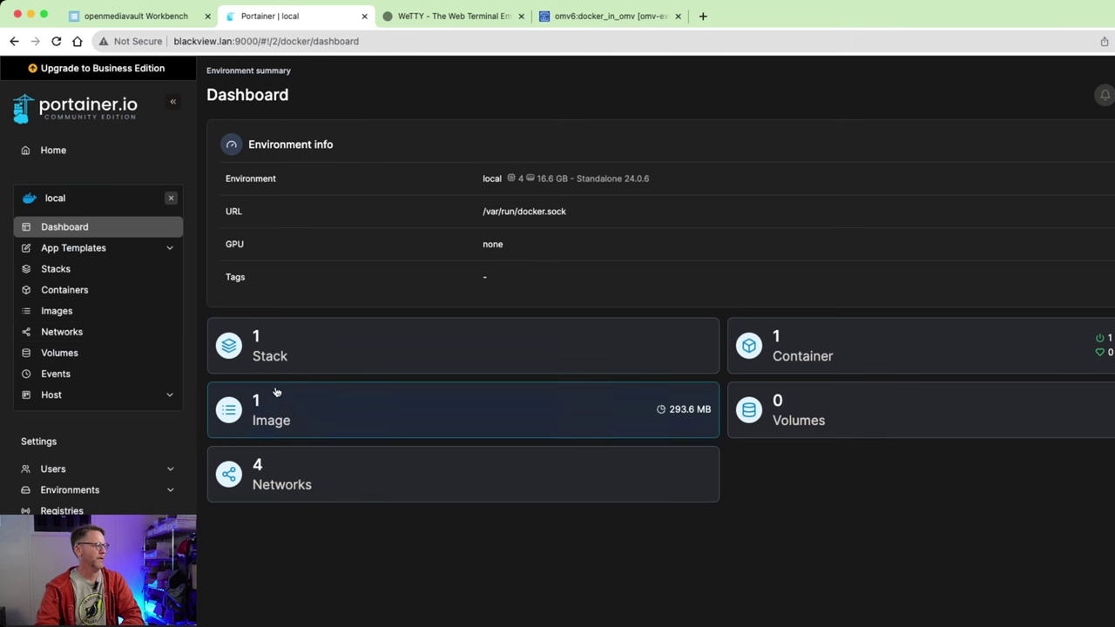
{"action": "left_click", "coordinate": [322, 364]}
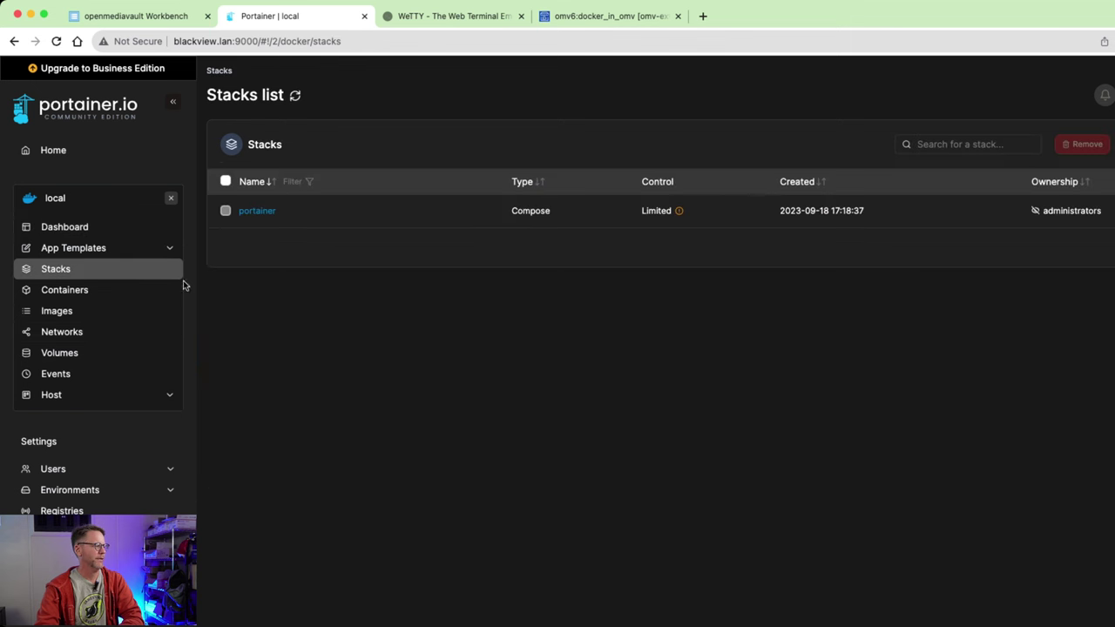
{"action": "left_click", "coordinate": [106, 289]}
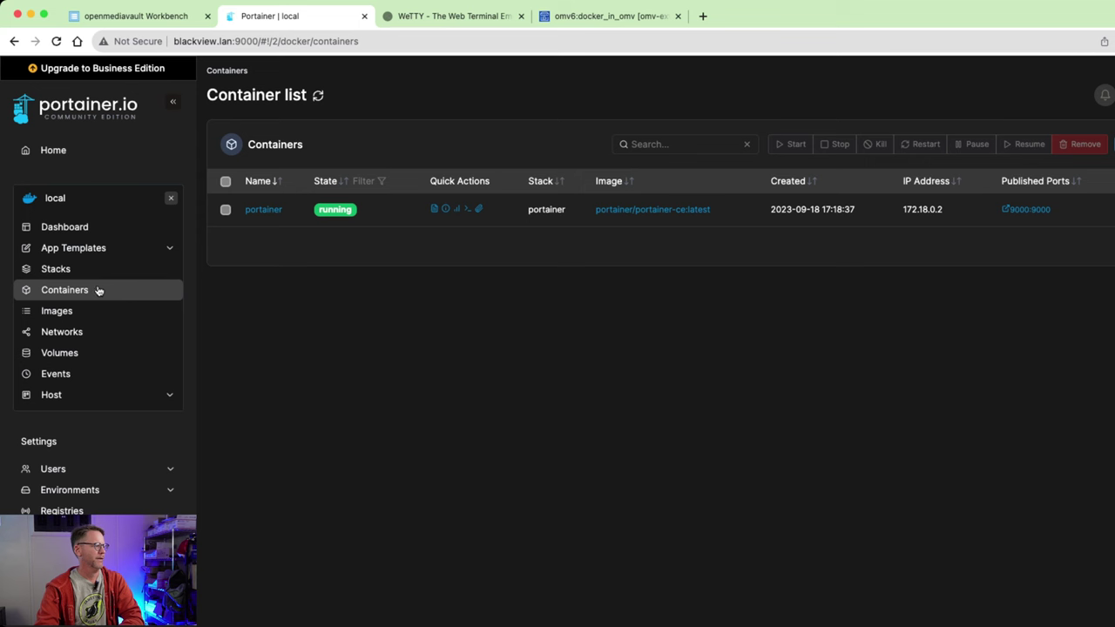
{"action": "left_click", "coordinate": [91, 311]}
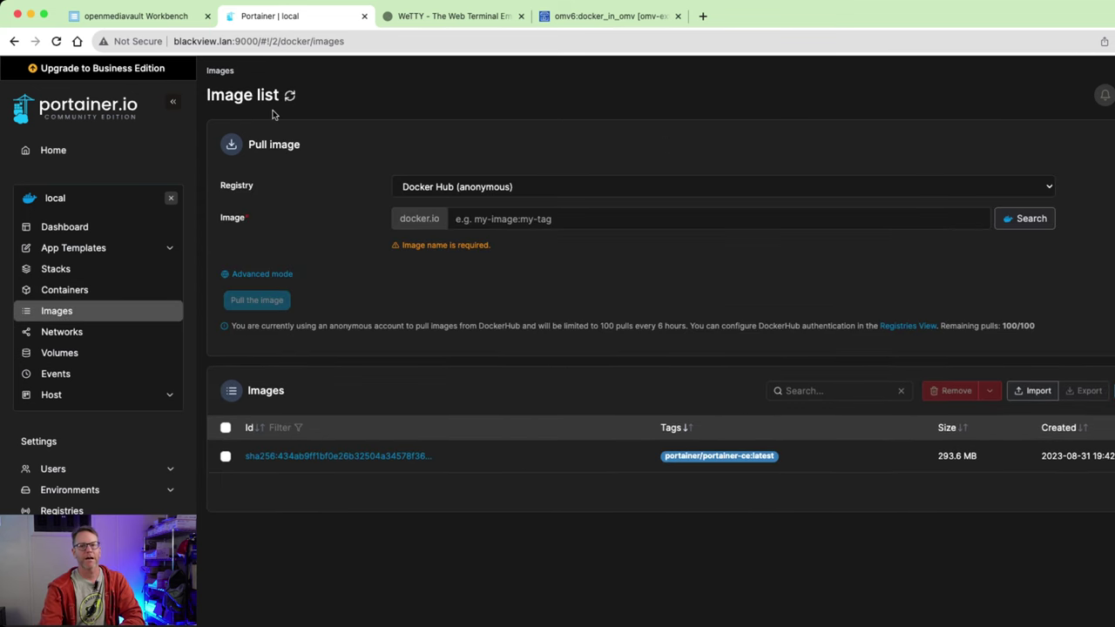
Step: Return to openmediavault and review the Compose stats, images, networks, volumes and containers
{"action": "left_click", "coordinate": [163, 22]}
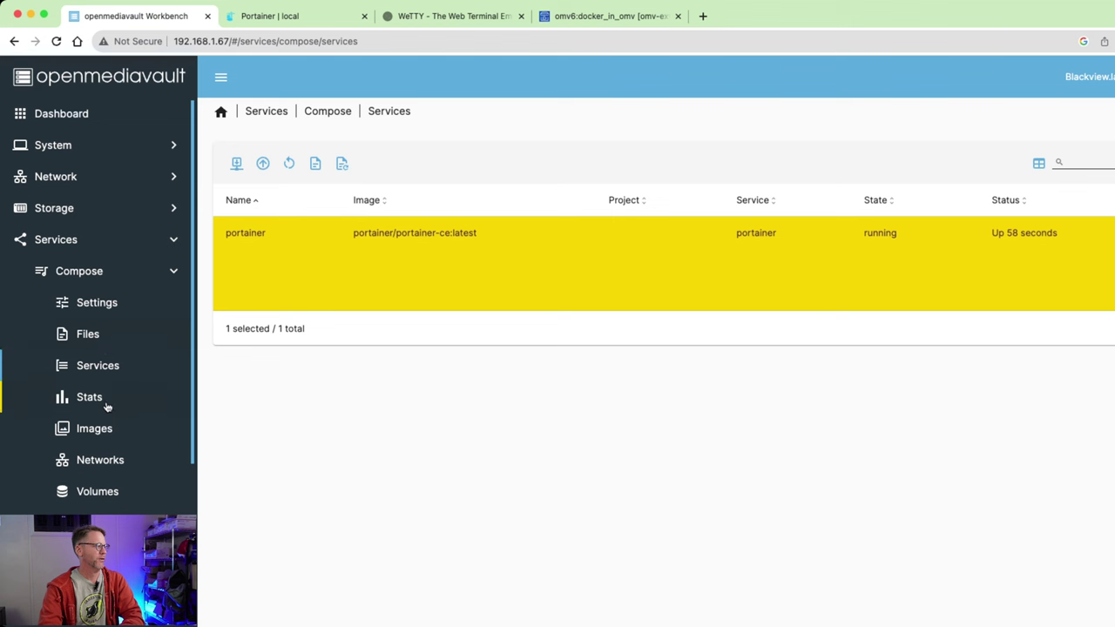
{"action": "scroll", "coordinate": [106, 401], "scroll_direction": "down", "scroll_amount": 1}
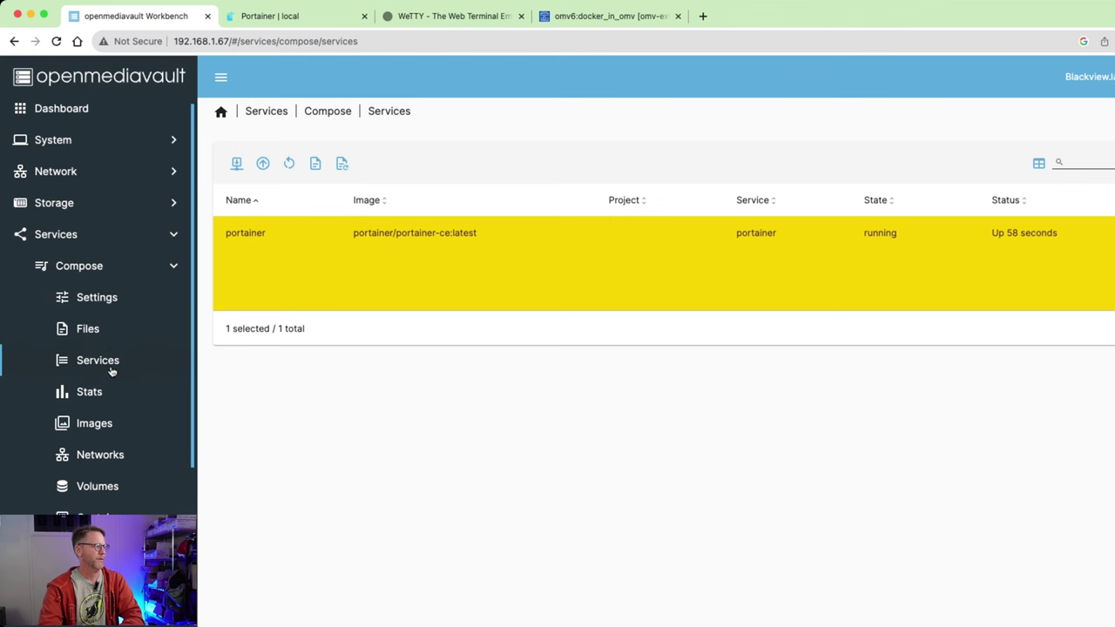
{"action": "left_click", "coordinate": [101, 394]}
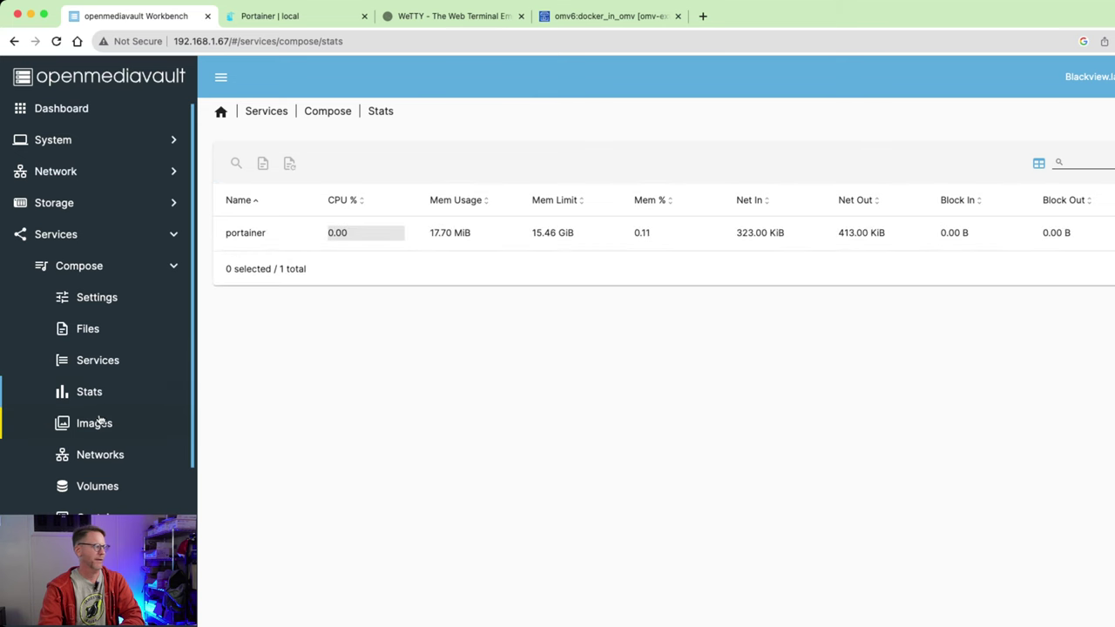
{"action": "left_click", "coordinate": [103, 427]}
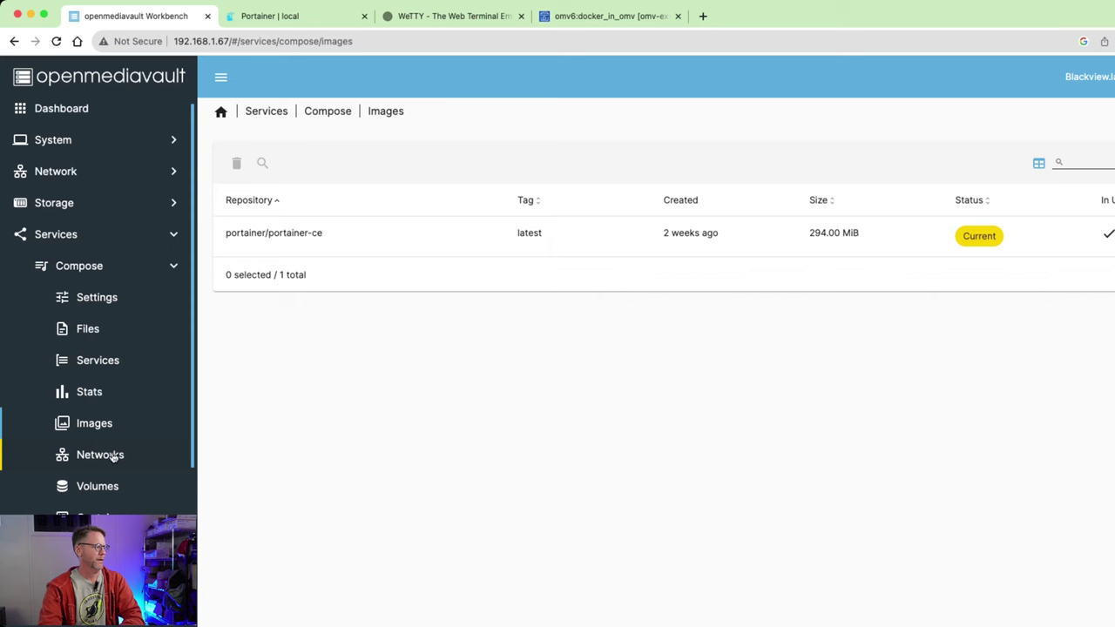
{"action": "left_click", "coordinate": [113, 458]}
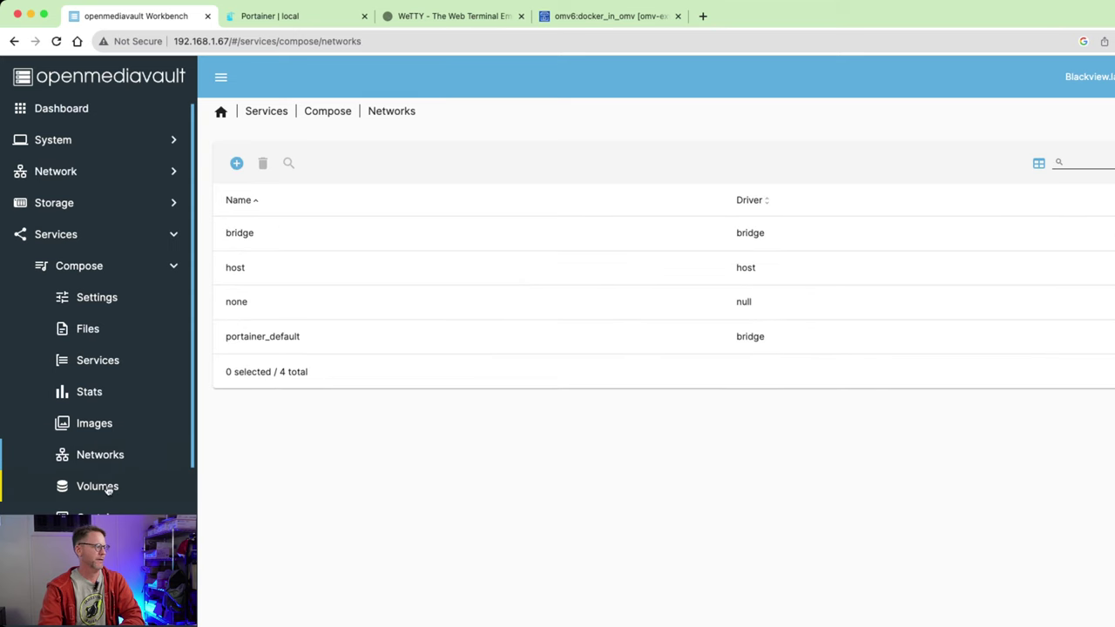
{"action": "left_click", "coordinate": [108, 491]}
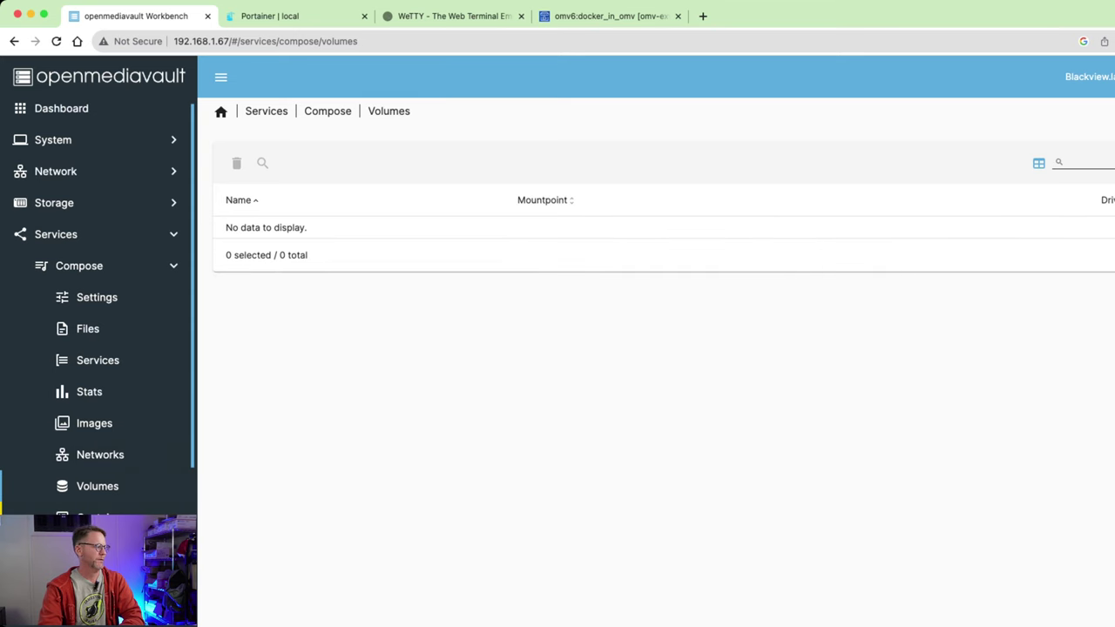
{"action": "left_click", "coordinate": [96, 518]}
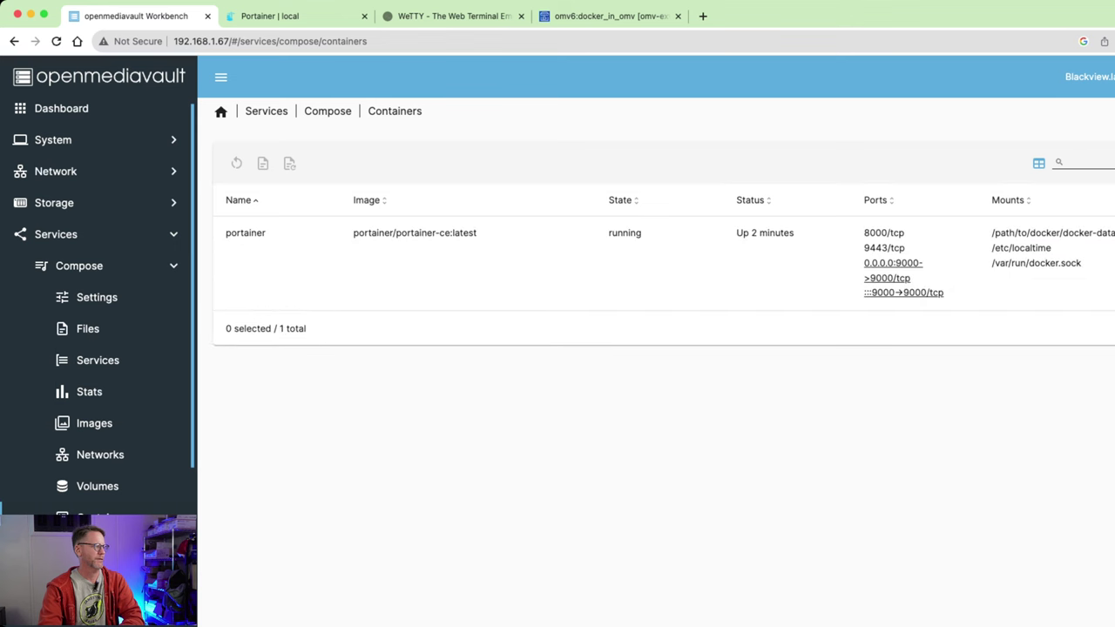
Step: View the Compose Dockerfiles, schedule and restore pages, and return to the Compose overview
{"action": "scroll", "coordinate": [104, 392], "scroll_direction": "down", "scroll_amount": 3}
{"action": "left_click", "coordinate": [114, 447]}
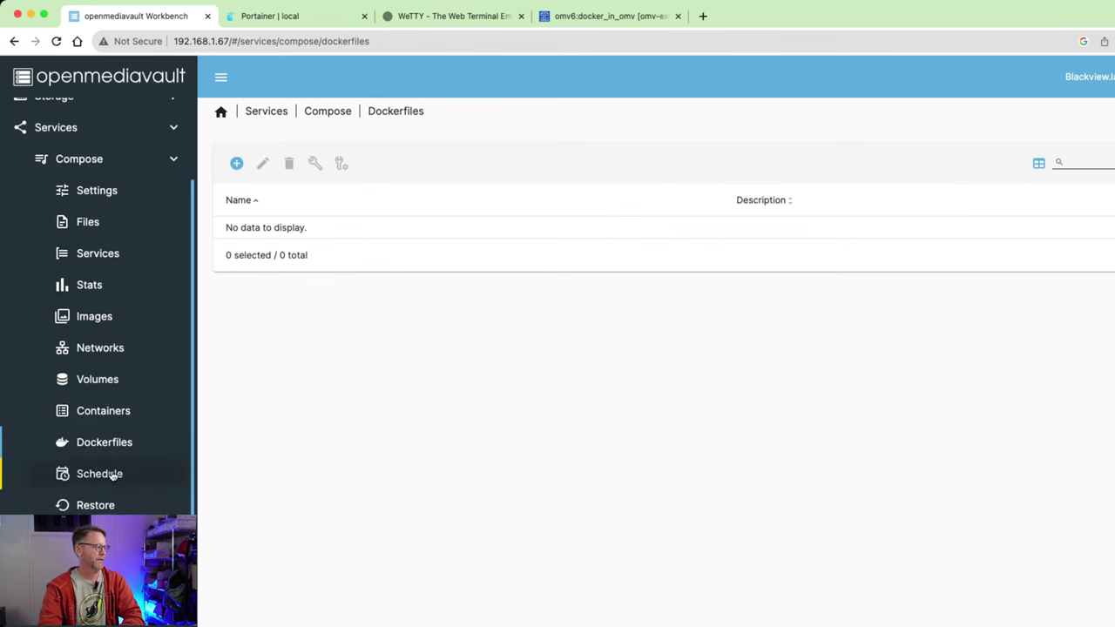
{"action": "left_click", "coordinate": [112, 475]}
{"action": "left_click", "coordinate": [109, 508]}
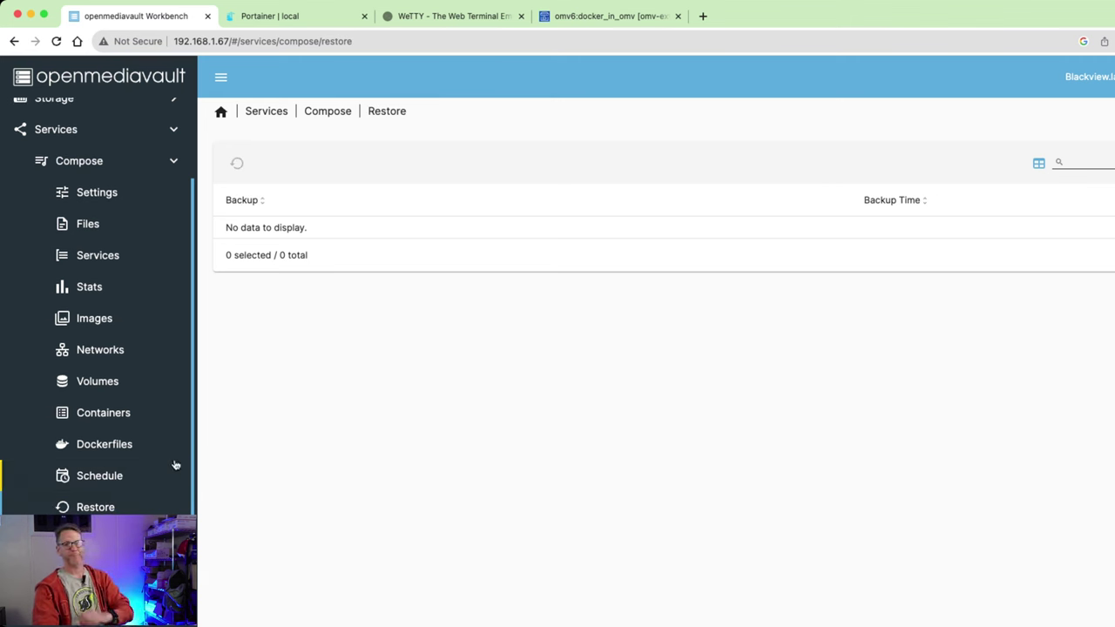
{"action": "left_click", "coordinate": [175, 163]}
{"action": "left_click", "coordinate": [175, 163]}
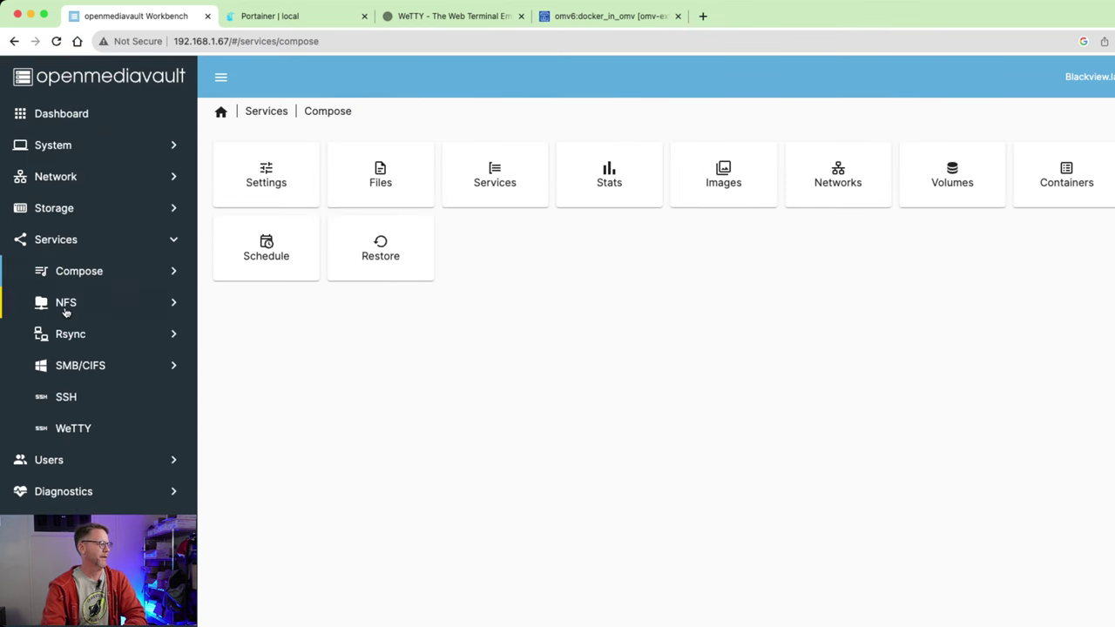
Step: Review the user home directory settings and the new user form, including the groups available for assignment
{"action": "left_click", "coordinate": [113, 459]}
{"action": "left_click", "coordinate": [89, 307]}
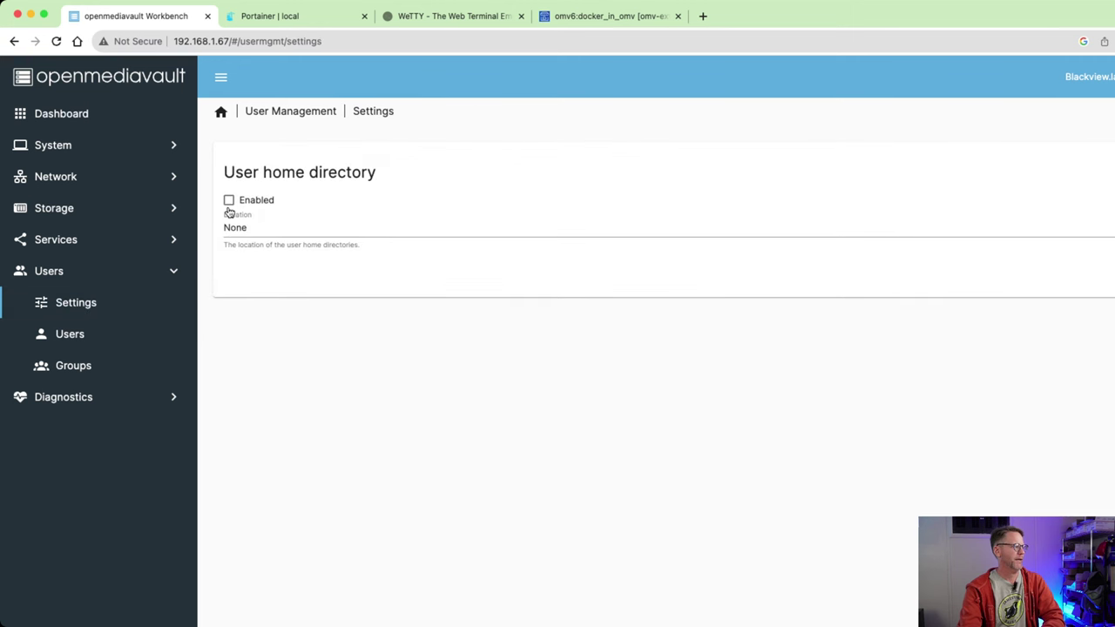
{"action": "left_click", "coordinate": [64, 331]}
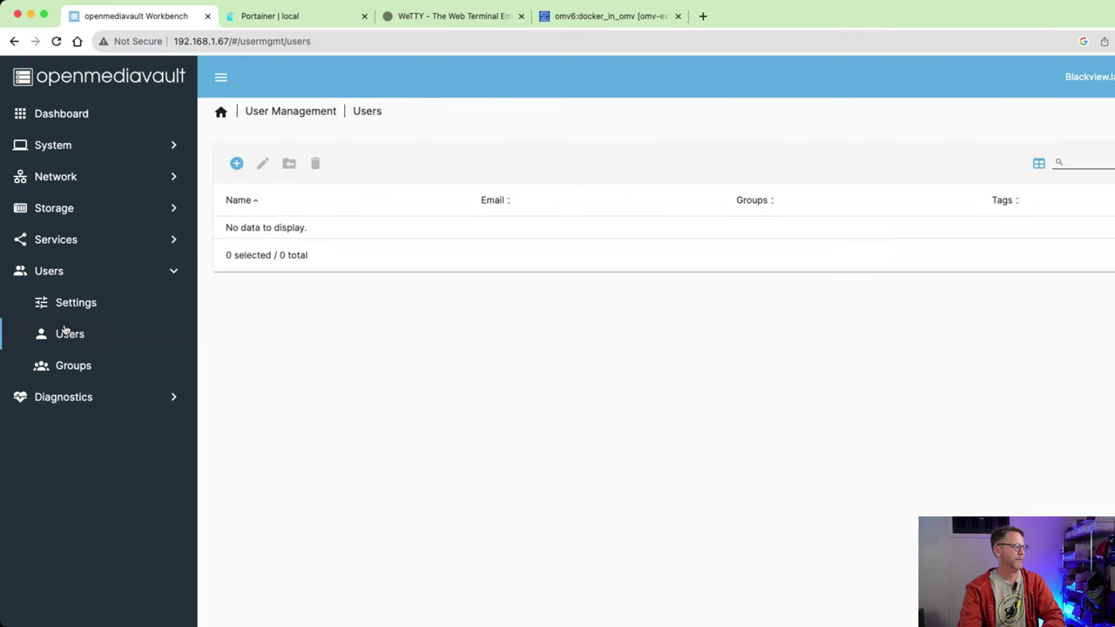
{"action": "left_click", "coordinate": [237, 164]}
{"action": "left_click", "coordinate": [262, 195]}
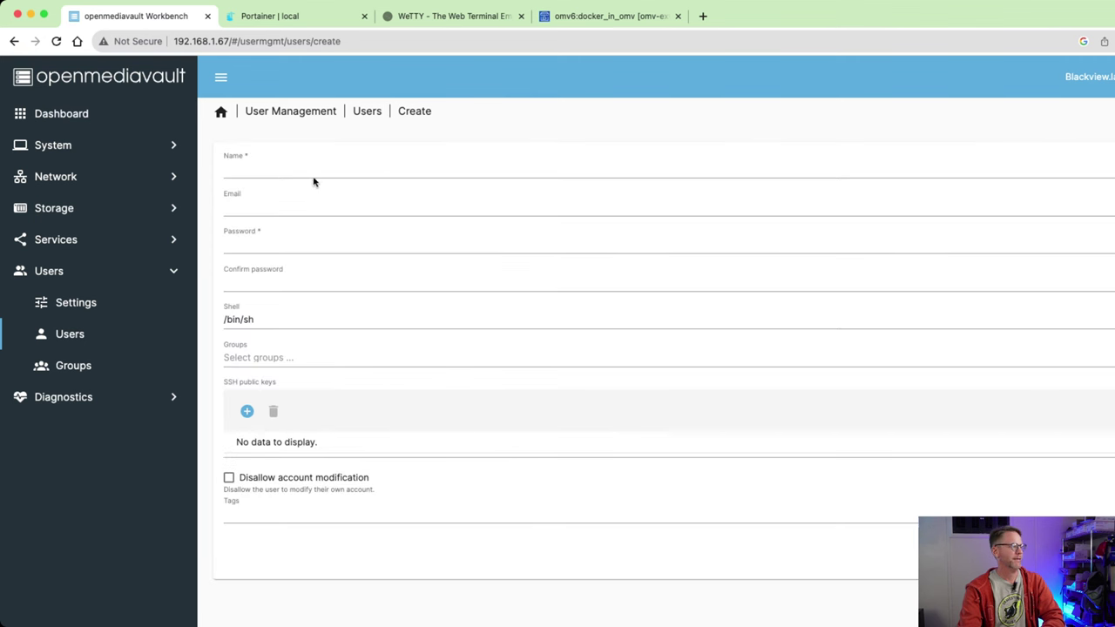
{"action": "left_click", "coordinate": [308, 361]}
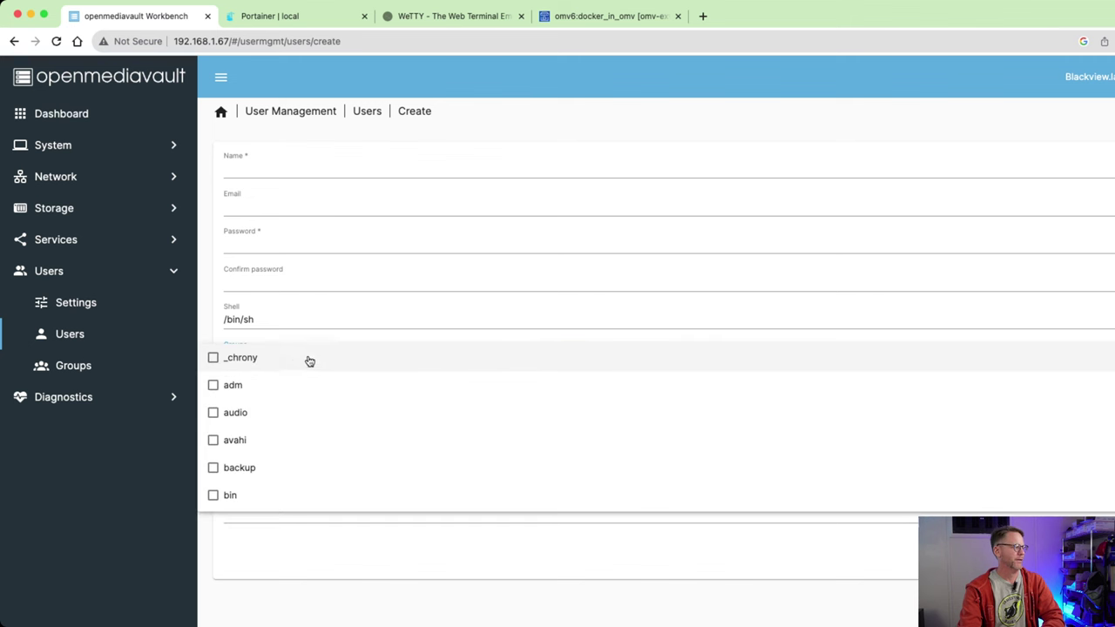
{"action": "left_click", "coordinate": [164, 327]}
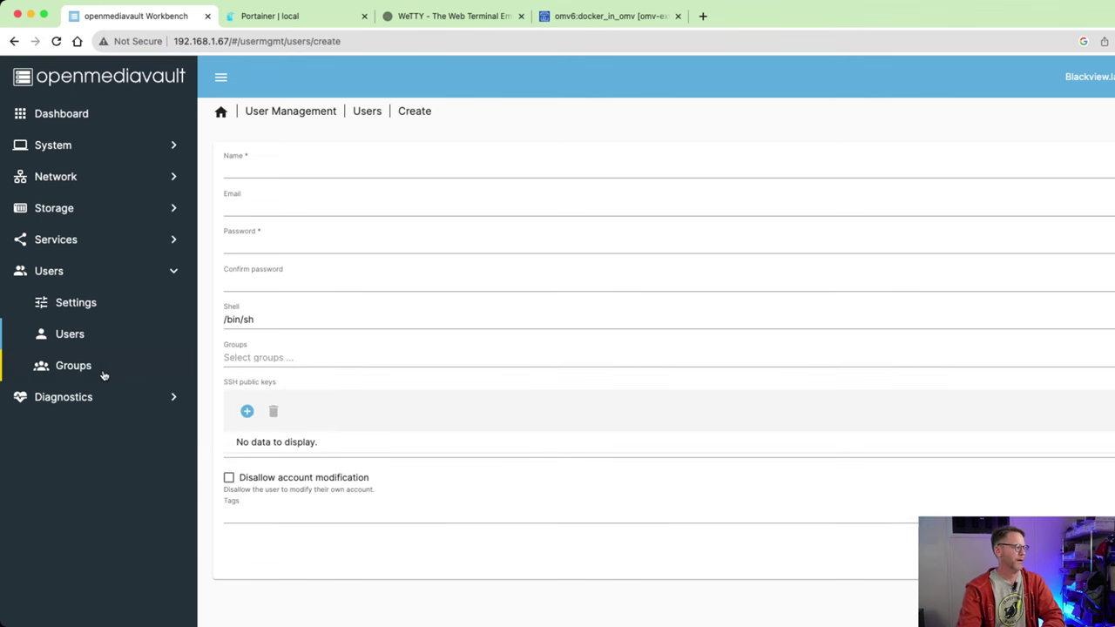
Step: View the user groups list and the form for creating a new group
{"action": "left_click", "coordinate": [73, 366]}
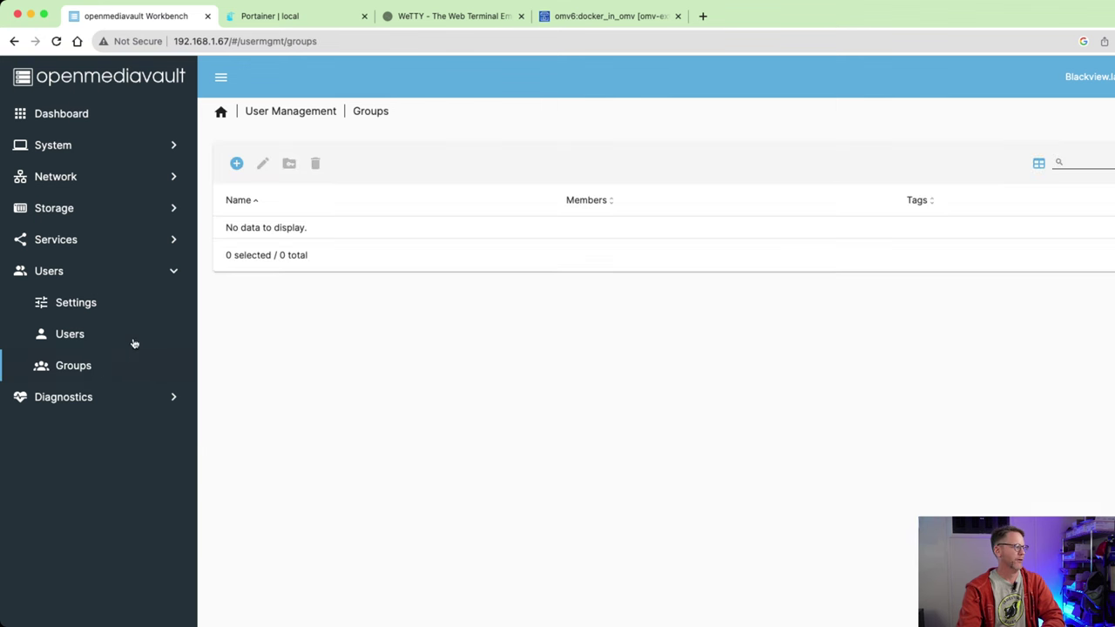
{"action": "left_click", "coordinate": [237, 163]}
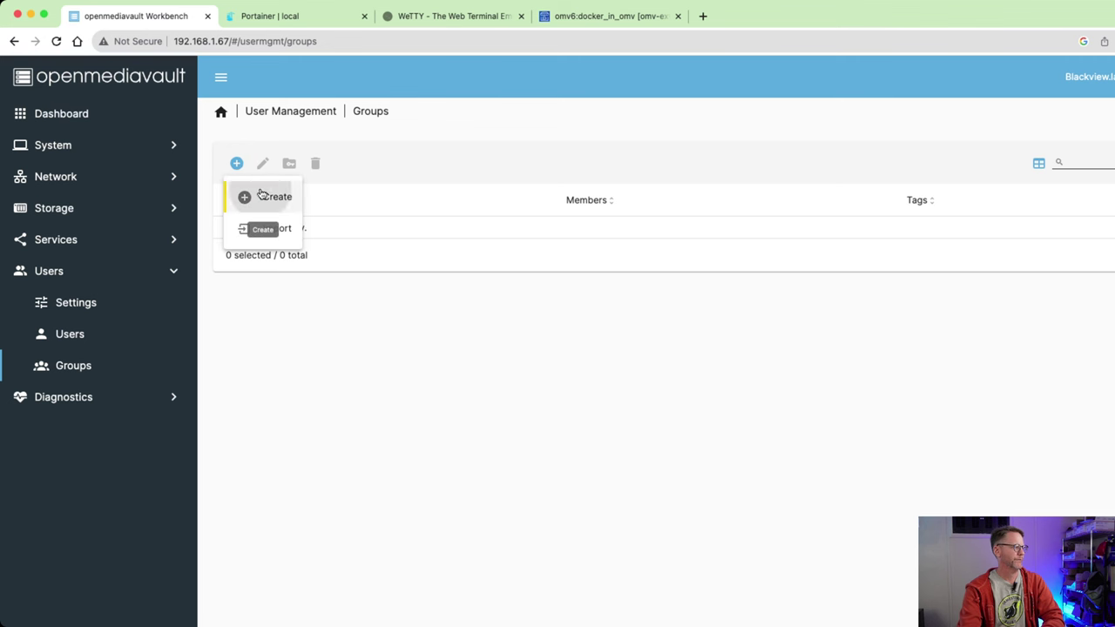
{"action": "left_click", "coordinate": [264, 196]}
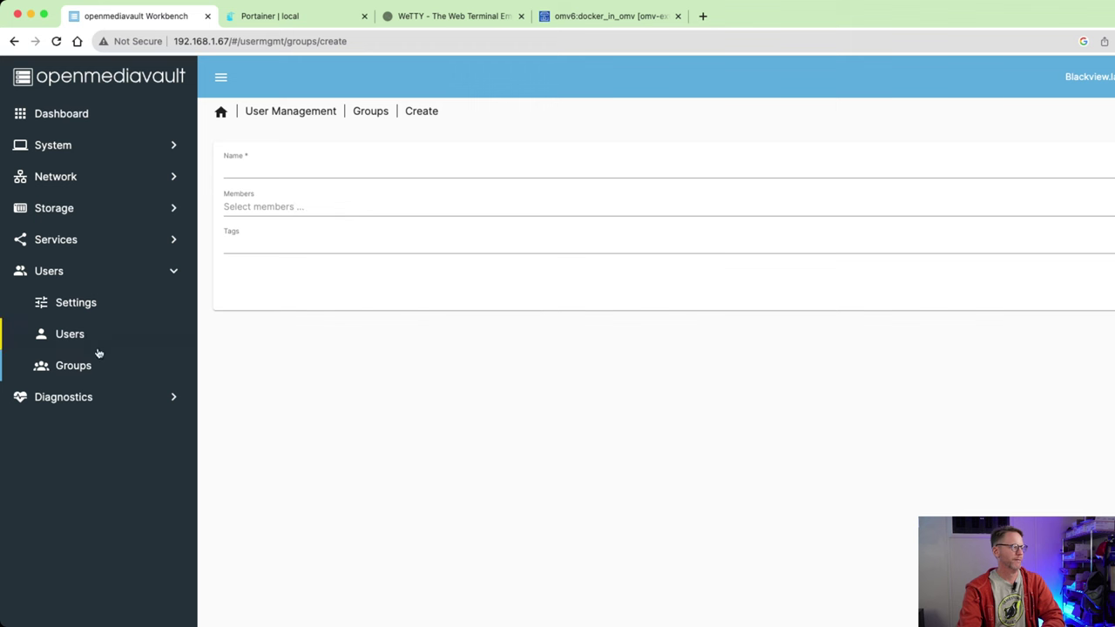
Step: Review the diagnostics system information and display the Boot system log
{"action": "left_click", "coordinate": [84, 399]}
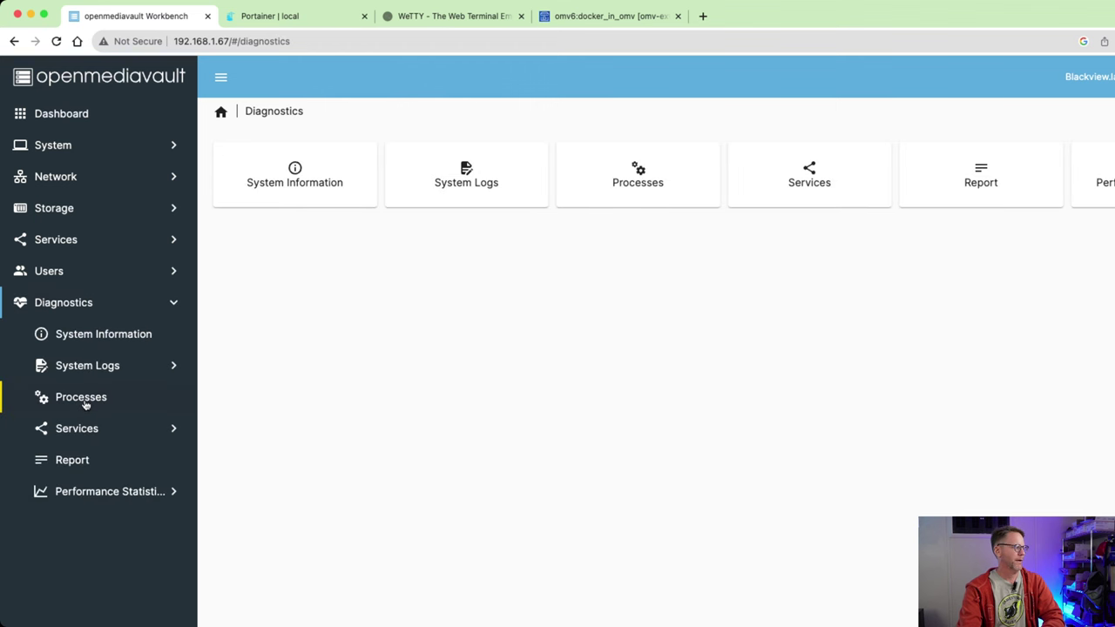
{"action": "left_click", "coordinate": [108, 339]}
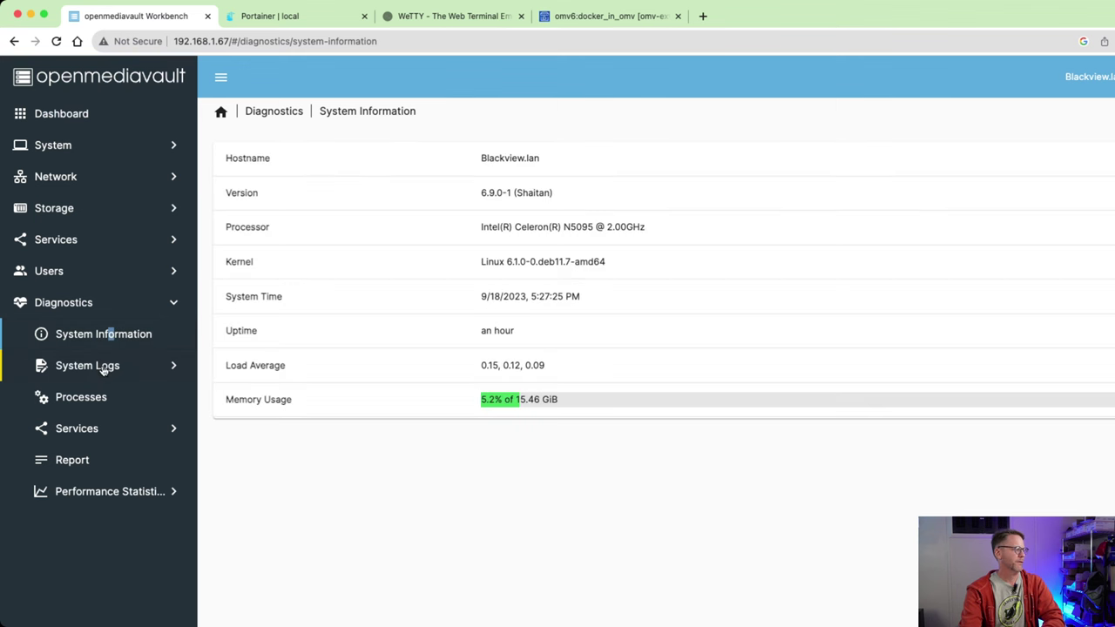
{"action": "left_click", "coordinate": [101, 367]}
{"action": "left_click", "coordinate": [95, 398]}
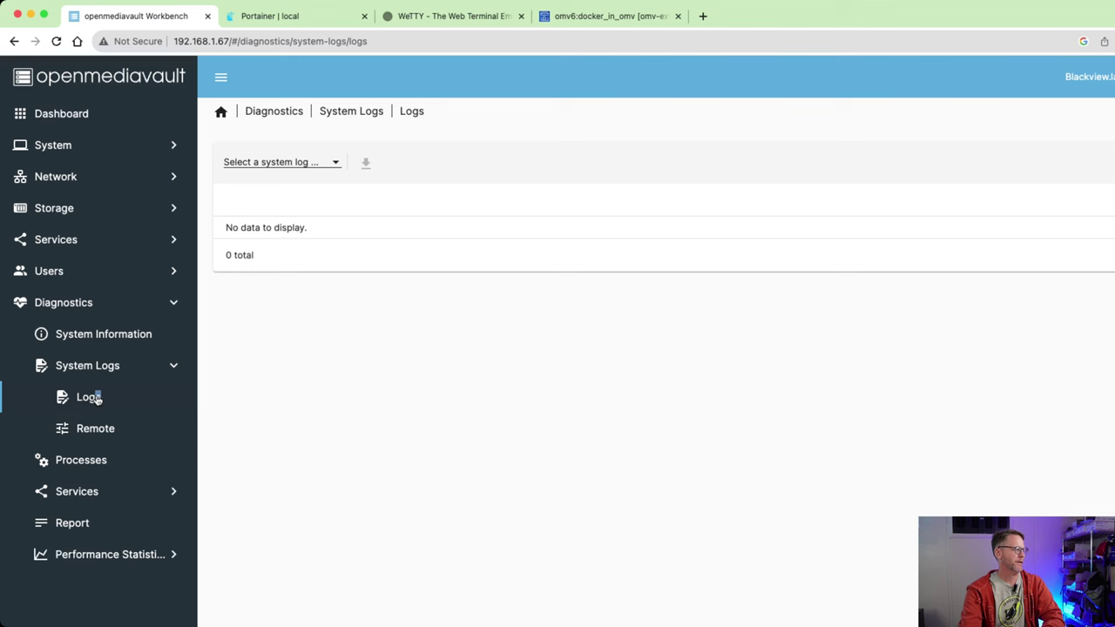
{"action": "left_click", "coordinate": [334, 162]}
{"action": "left_click", "coordinate": [303, 191]}
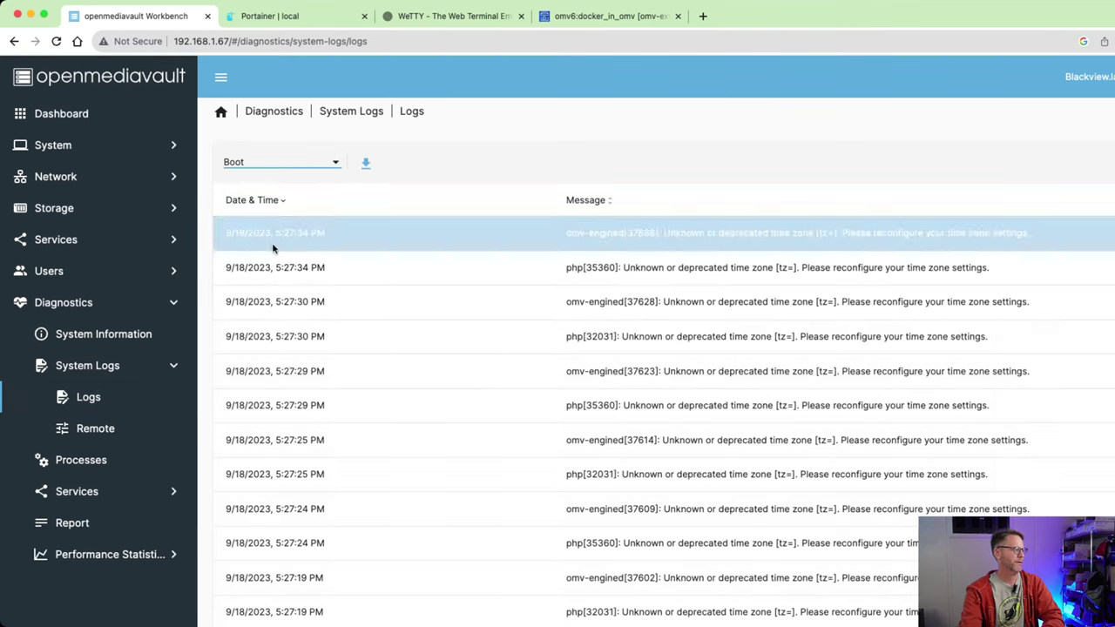
Step: Examine the running processes, SMB/CIFS service diagnostics and system report, and open the performance statistics overview
{"action": "left_click", "coordinate": [111, 463]}
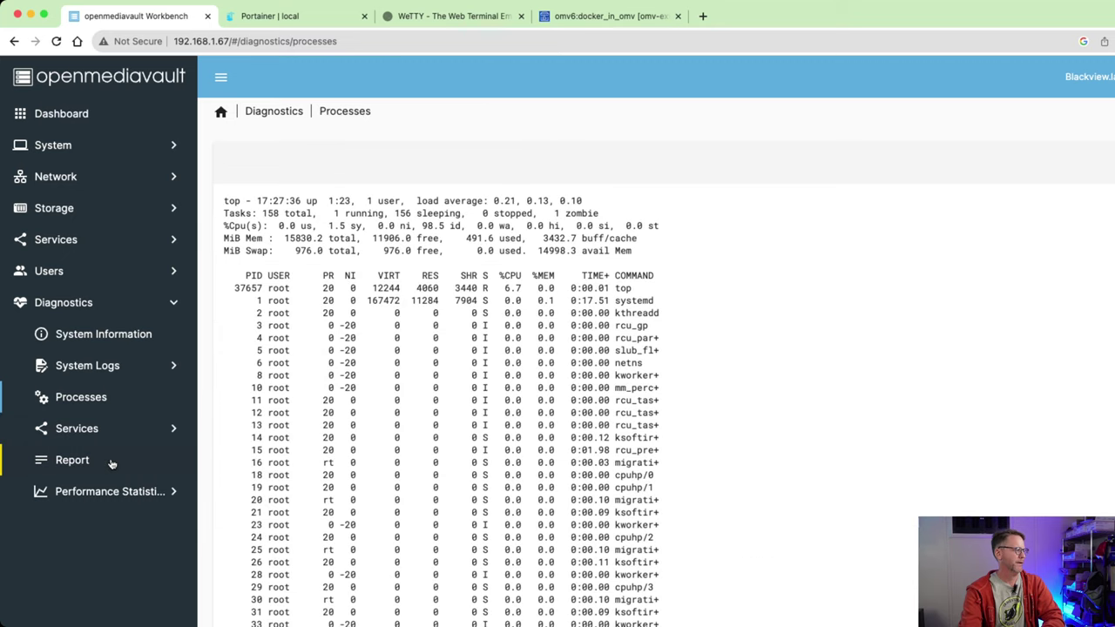
{"action": "left_click", "coordinate": [92, 430]}
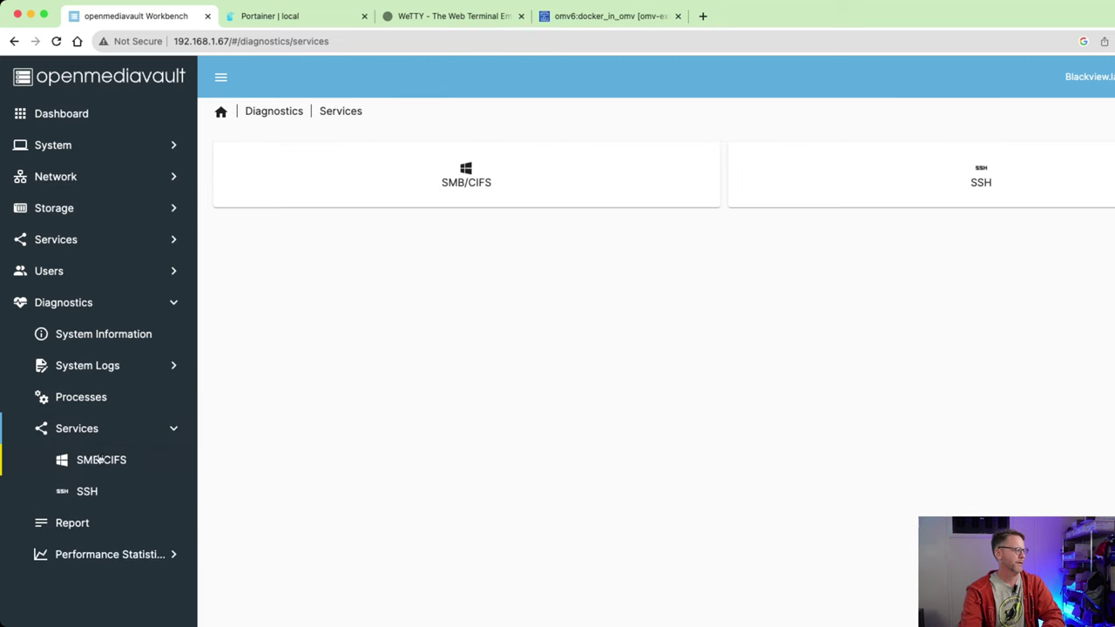
{"action": "left_click", "coordinate": [106, 464]}
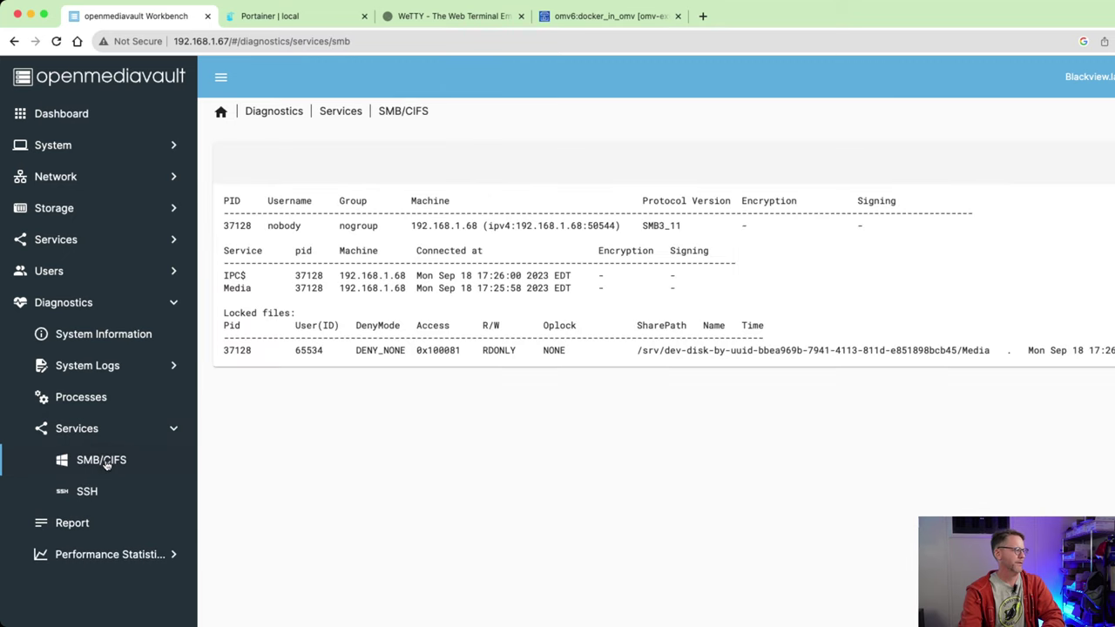
{"action": "left_click", "coordinate": [84, 526]}
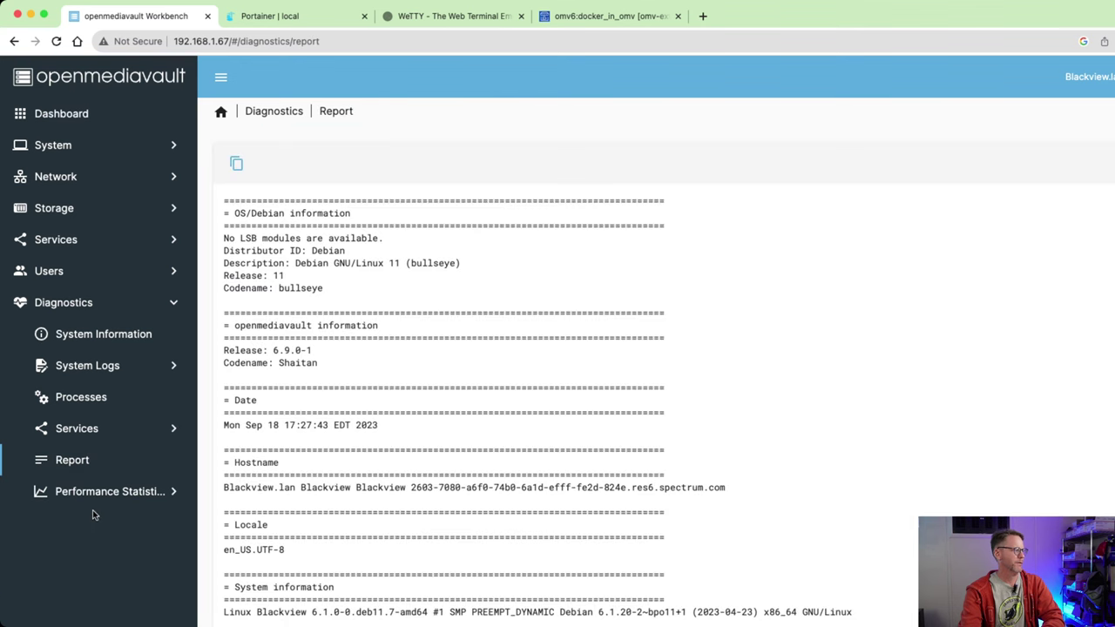
{"action": "left_click", "coordinate": [111, 493]}
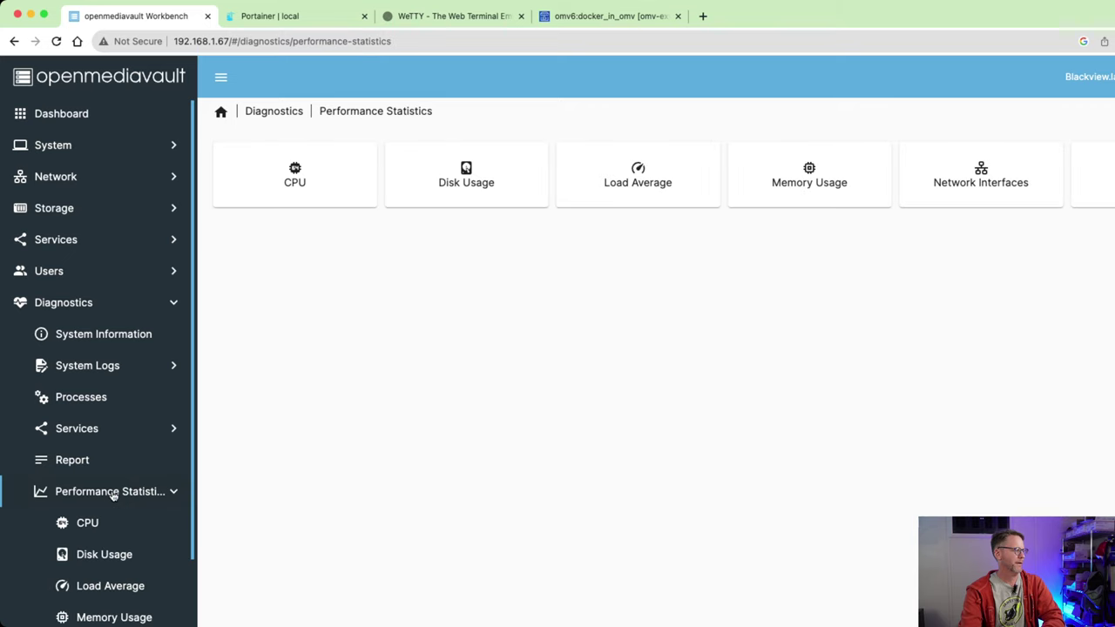
Step: Review the performance statistics graphs for CPU, disk usage, load average, memory usage, network interfaces and uptime
{"action": "left_click", "coordinate": [107, 531]}
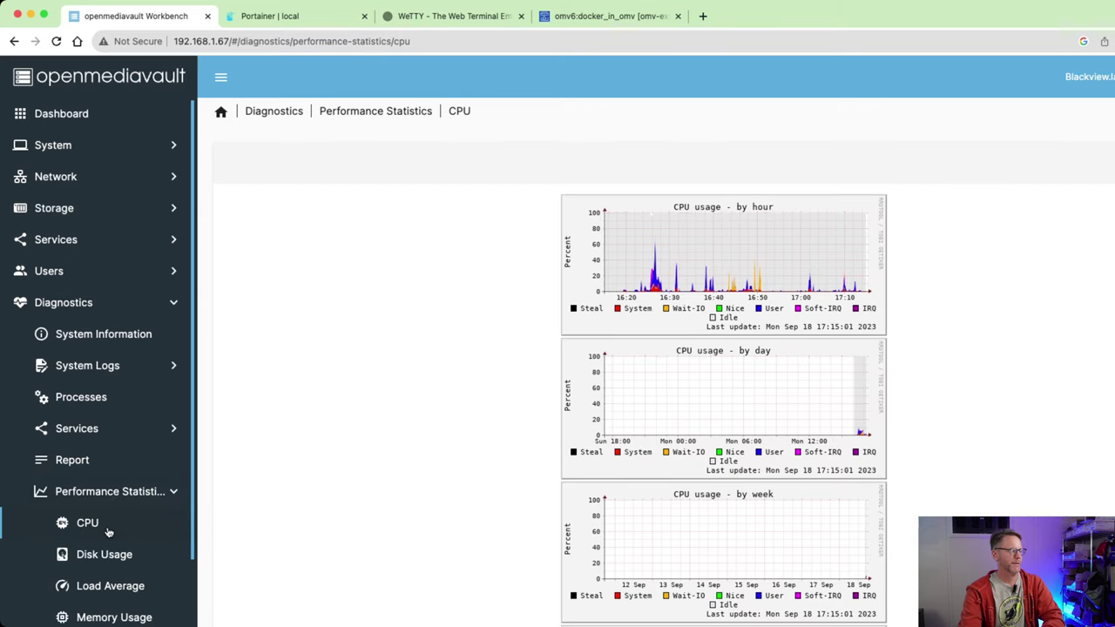
{"action": "left_click", "coordinate": [111, 559]}
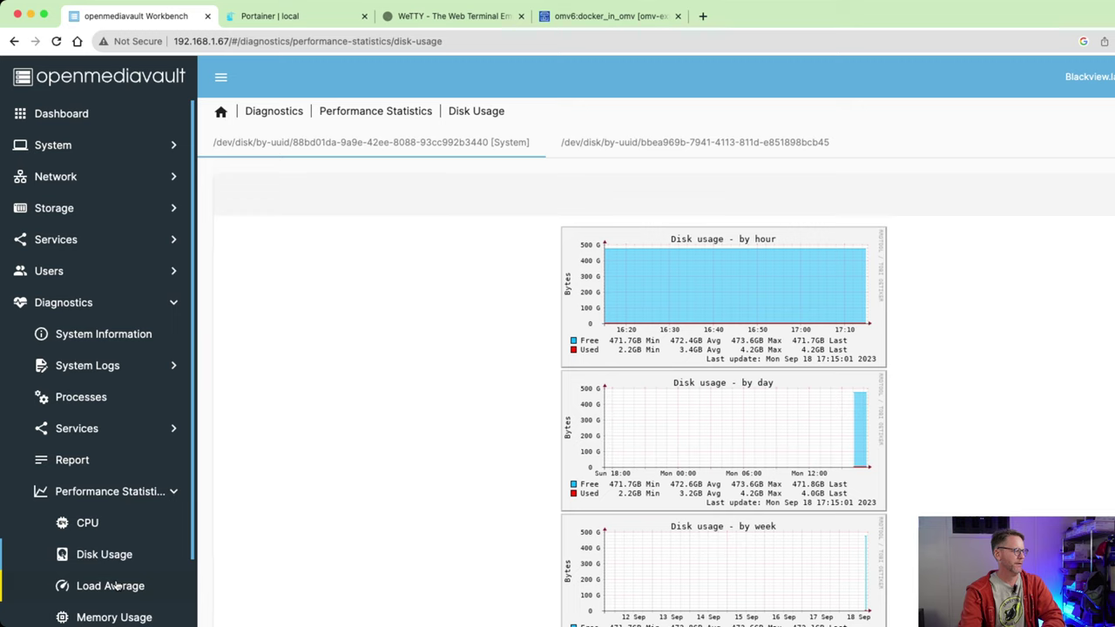
{"action": "left_click", "coordinate": [116, 588]}
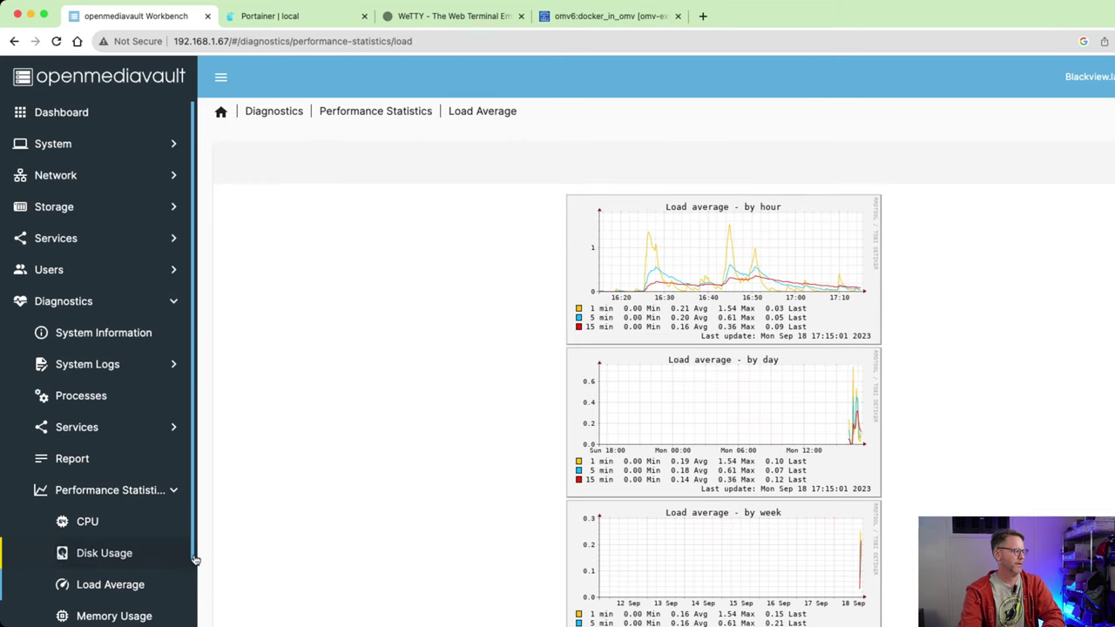
{"action": "left_click_drag", "start_coordinate": [194, 562], "coordinate": [192, 617]}
{"action": "left_click", "coordinate": [130, 551]}
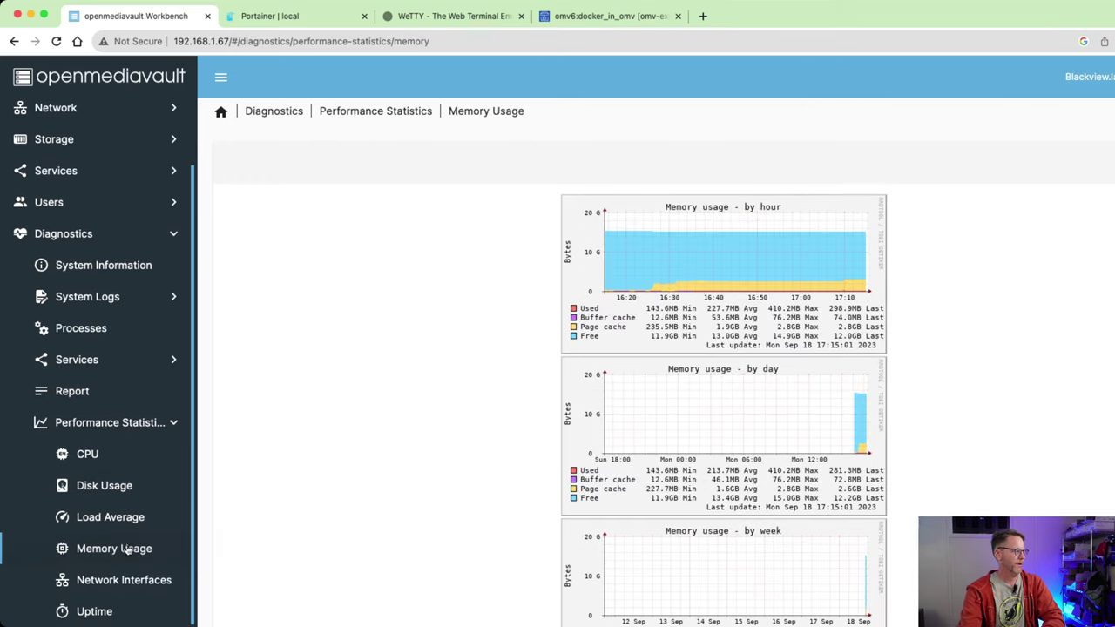
{"action": "left_click", "coordinate": [128, 581]}
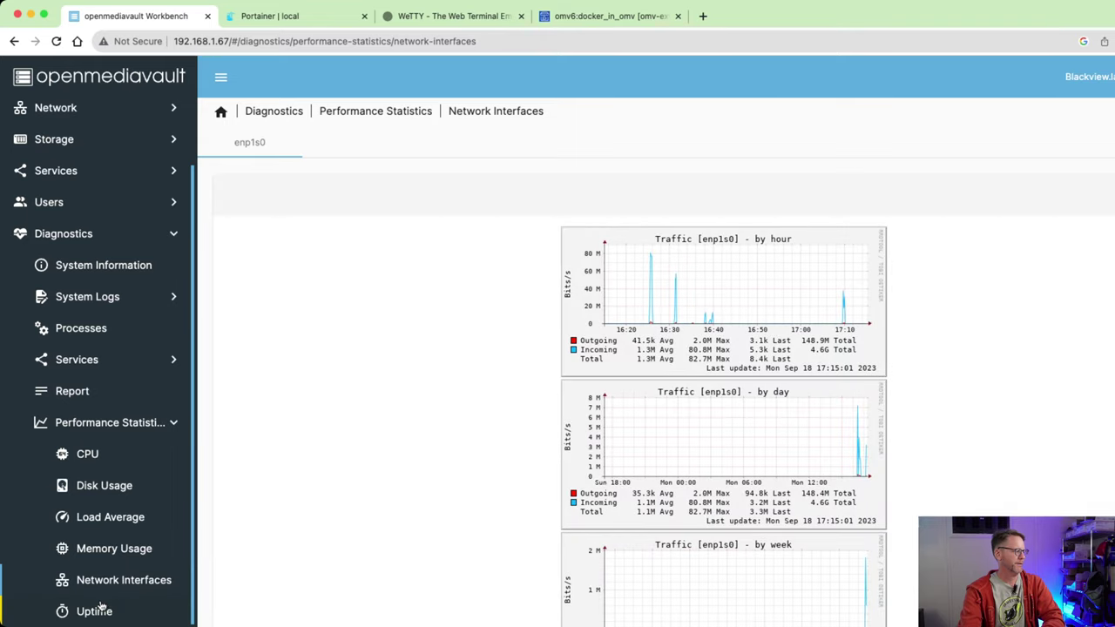
{"action": "left_click", "coordinate": [101, 612]}
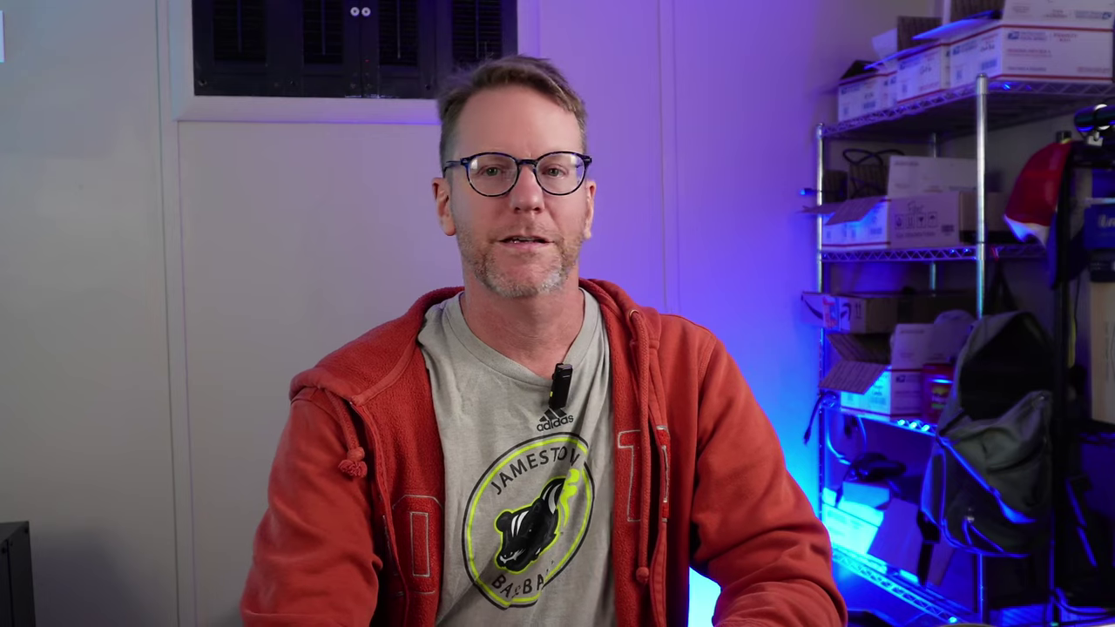